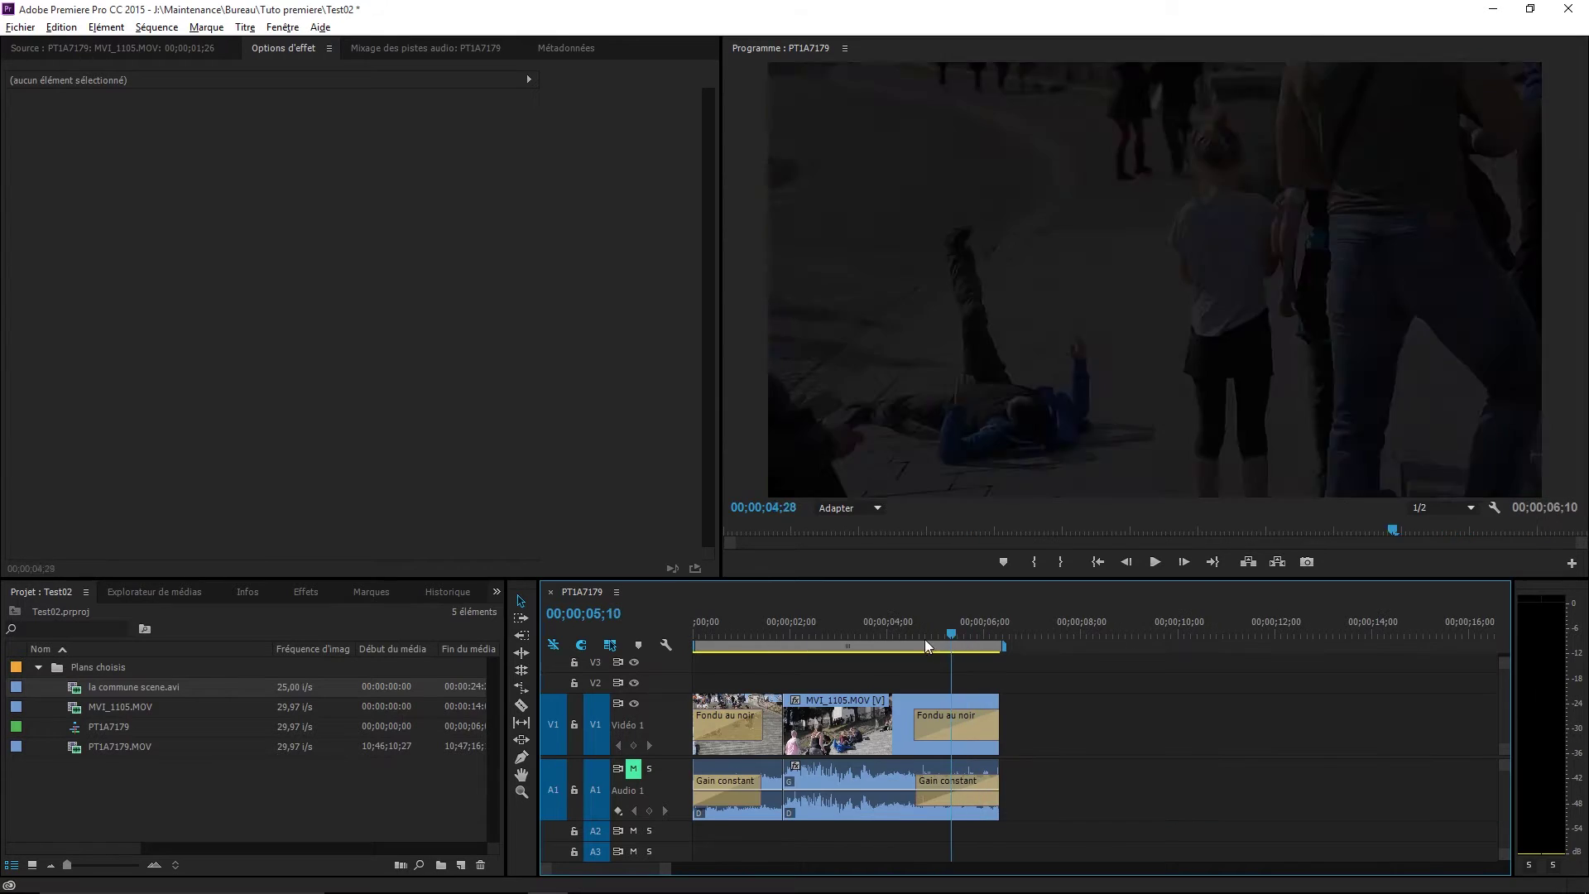
Move the timeline playhead just past the end of the last clip, to 00;00;06;25.
{"action": "left_click_drag", "start_coordinate": [925, 639], "coordinate": [1026, 632]}
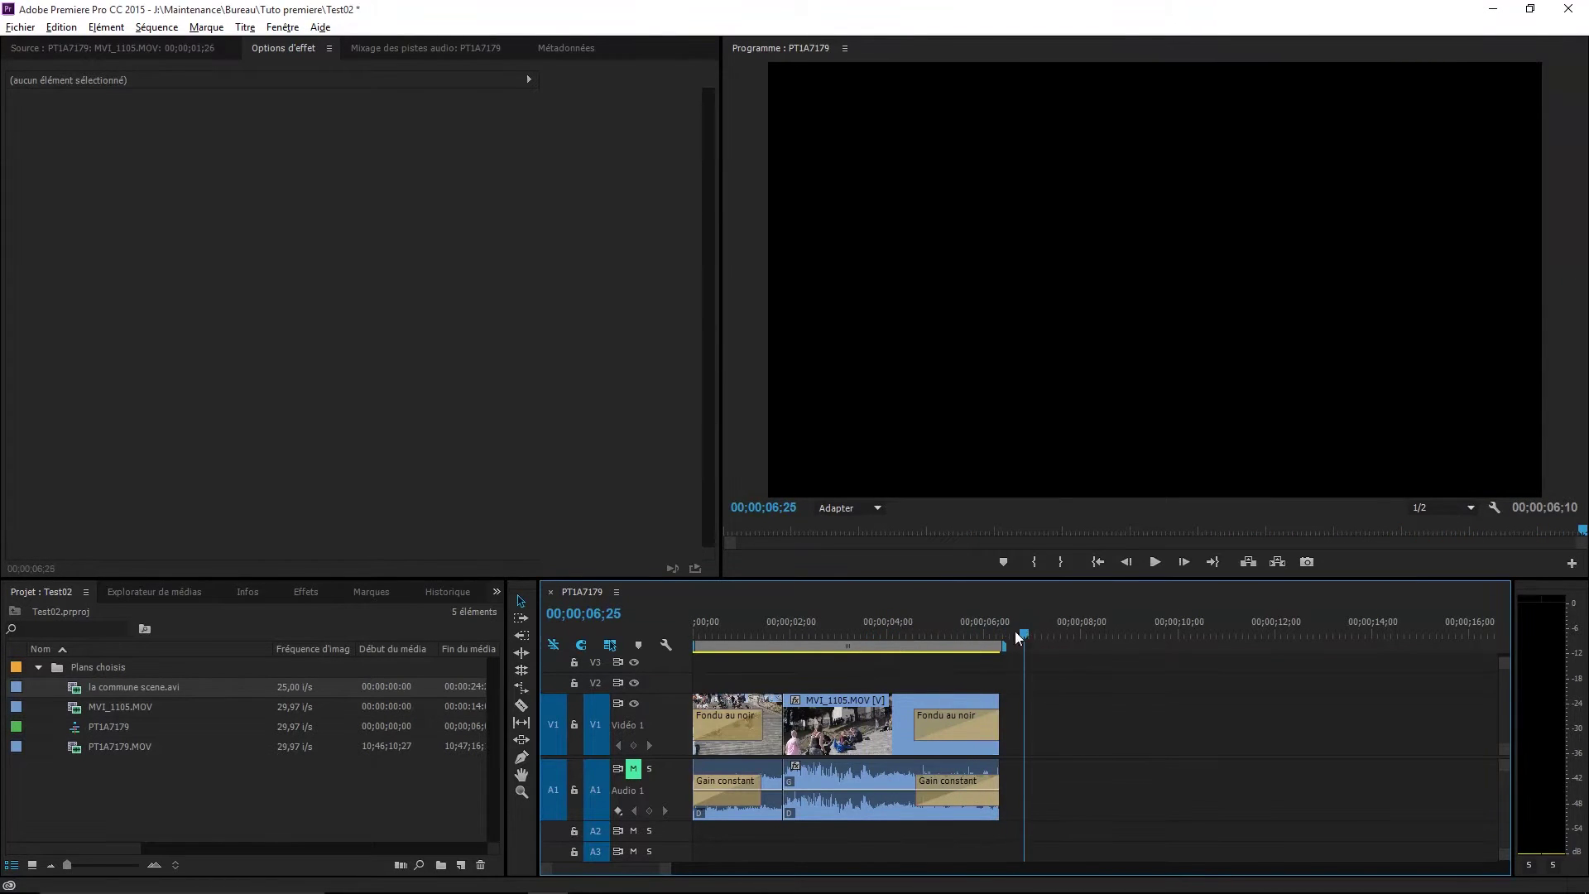
{"action": "left_click", "coordinate": [245, 27]}
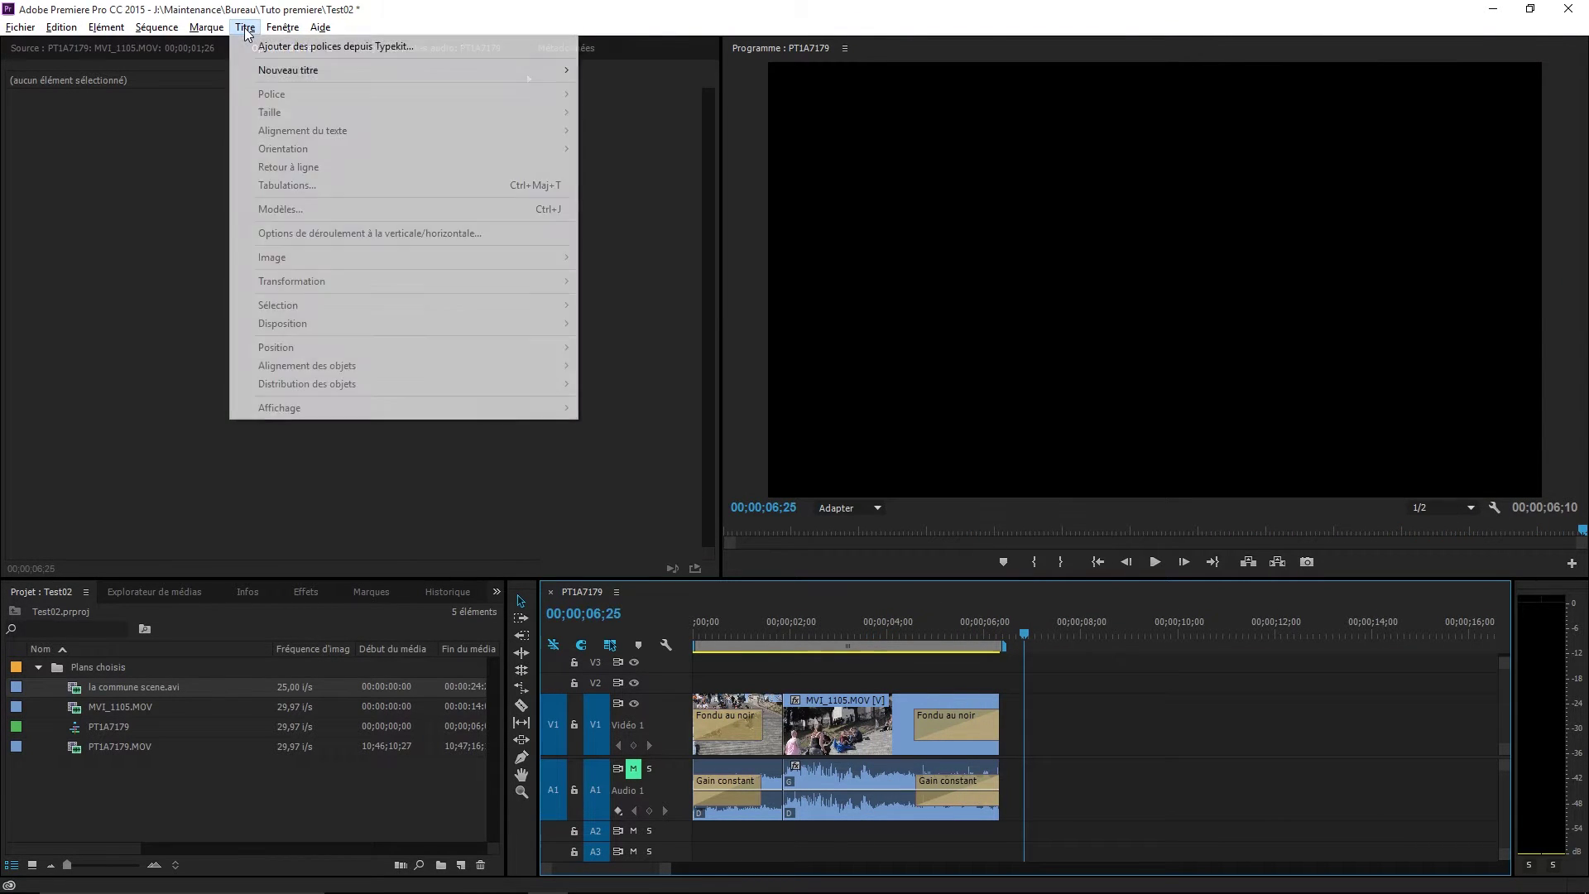
{"action": "mouse_move", "coordinate": [369, 78]}
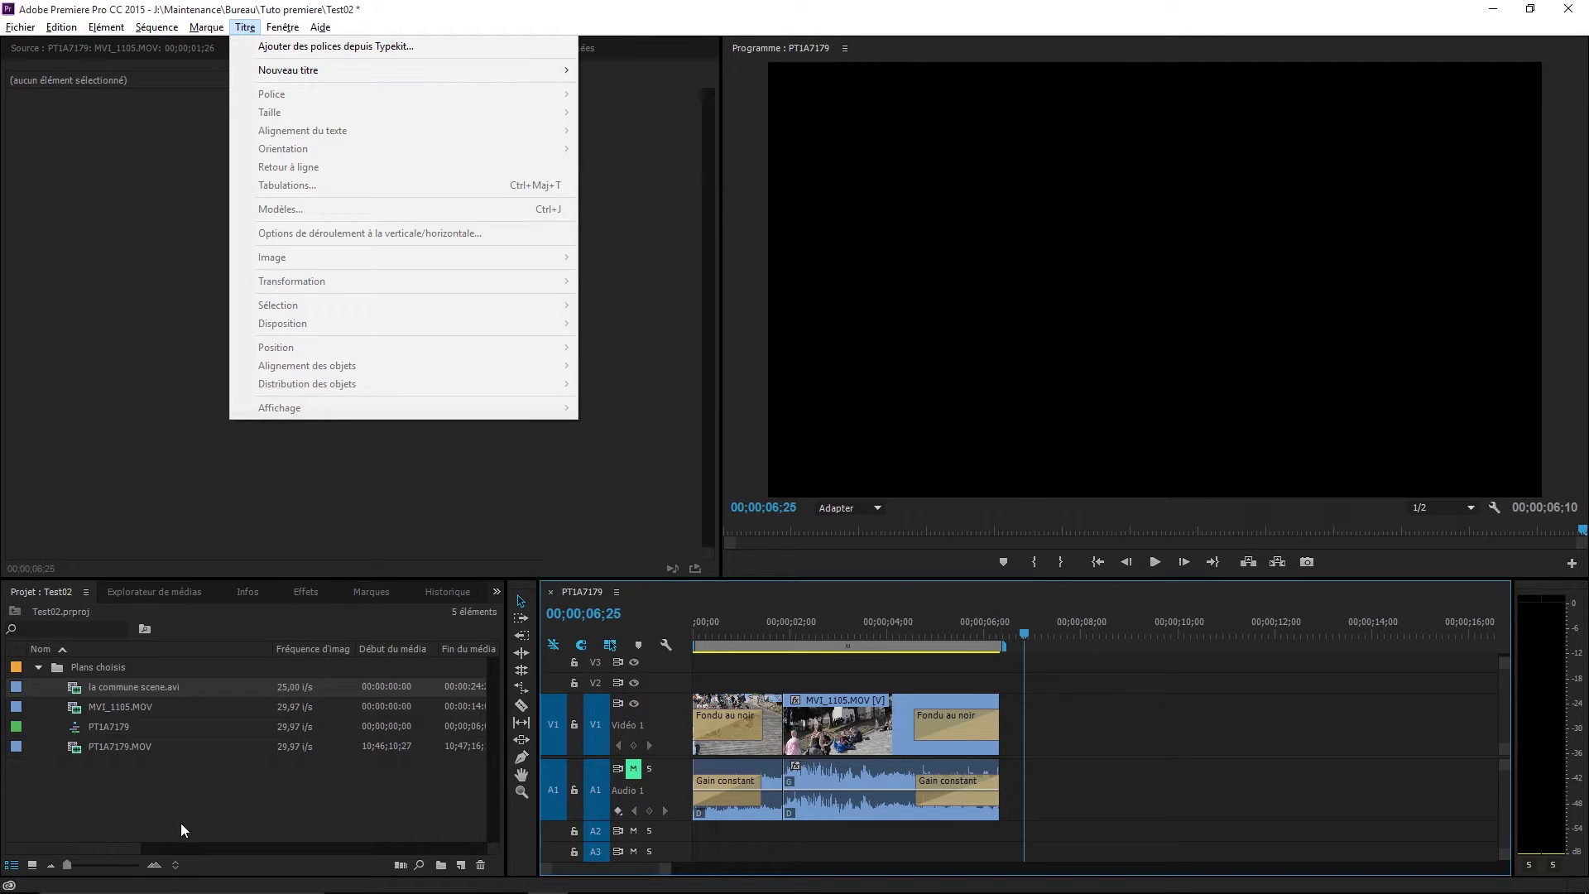
{"action": "left_click", "coordinate": [161, 791]}
{"action": "right_click", "coordinate": [162, 788]}
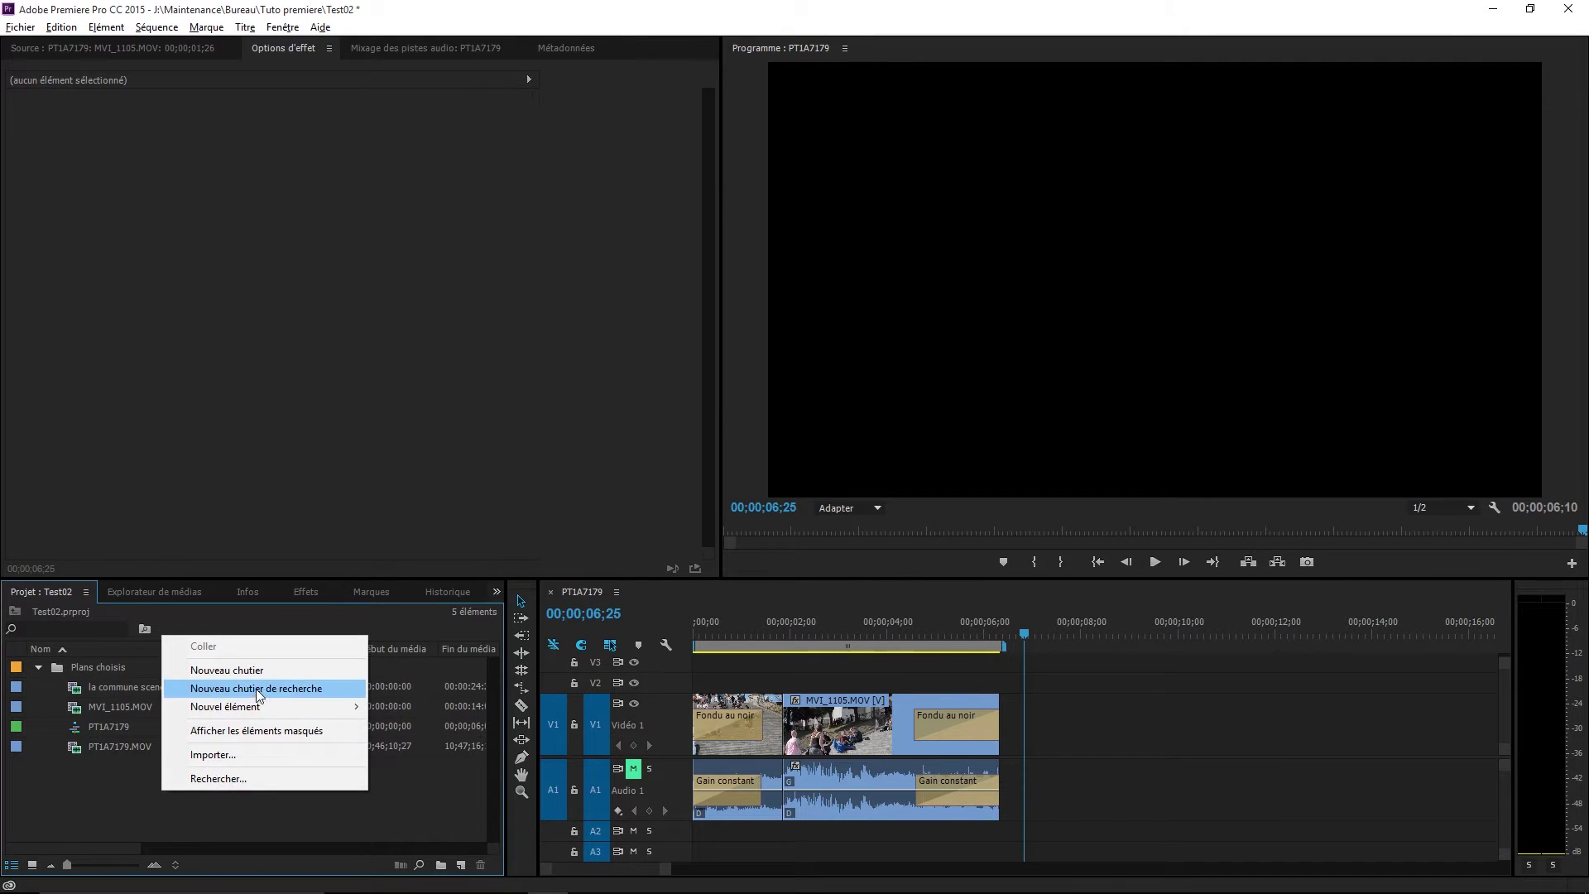
{"action": "mouse_move", "coordinate": [261, 705]}
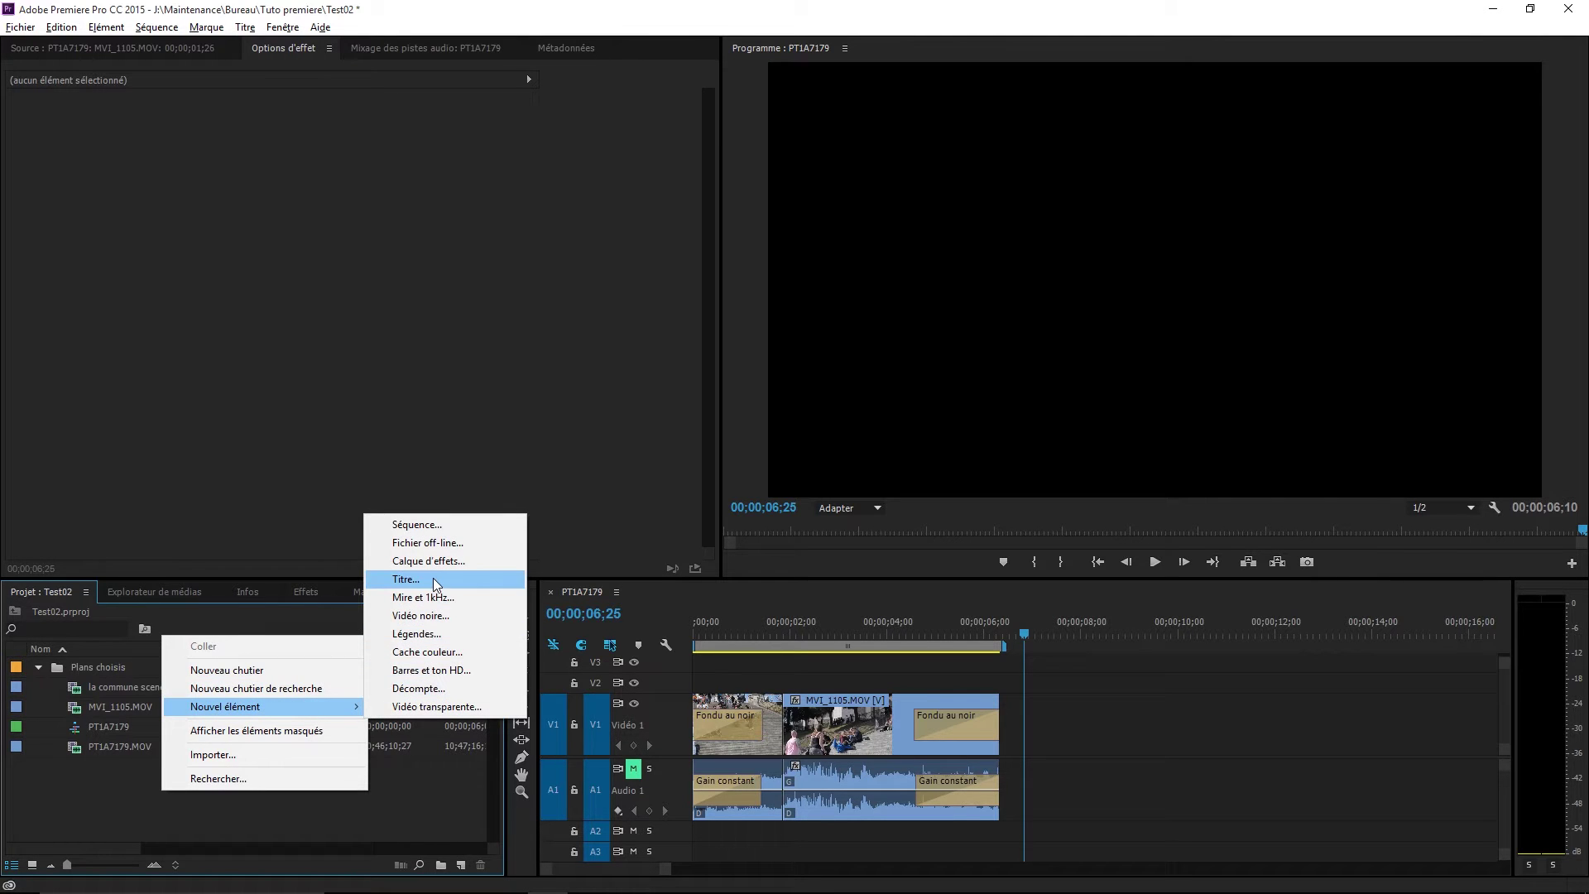
Create a new default still title (Fixe par défaut) named Bonjour.
{"action": "left_click", "coordinate": [245, 27]}
{"action": "mouse_move", "coordinate": [273, 71]}
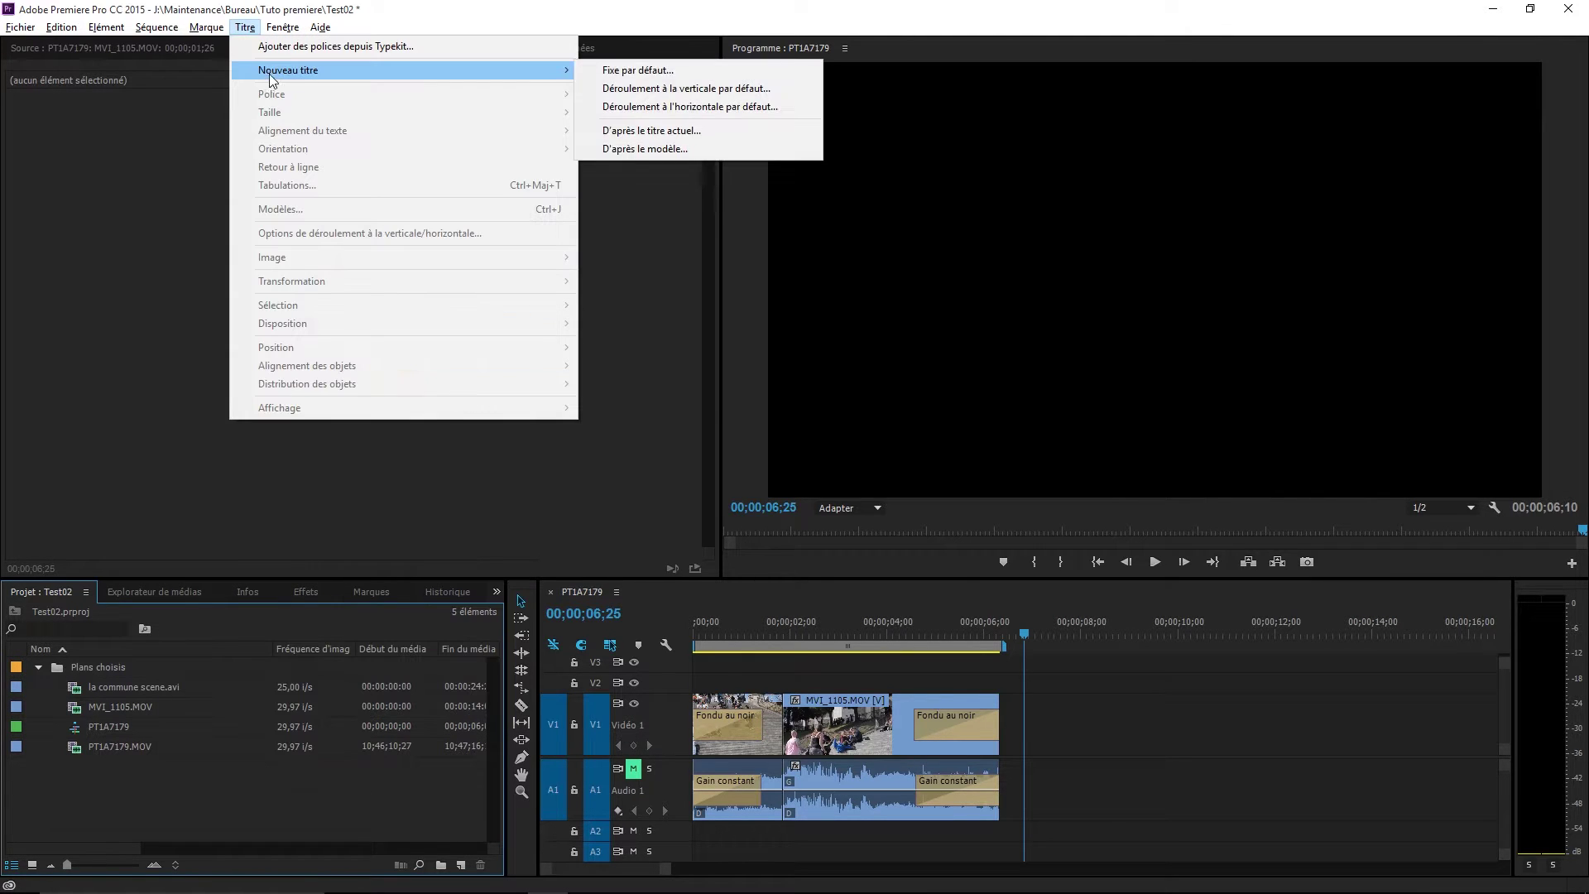
{"action": "left_click", "coordinate": [610, 71]}
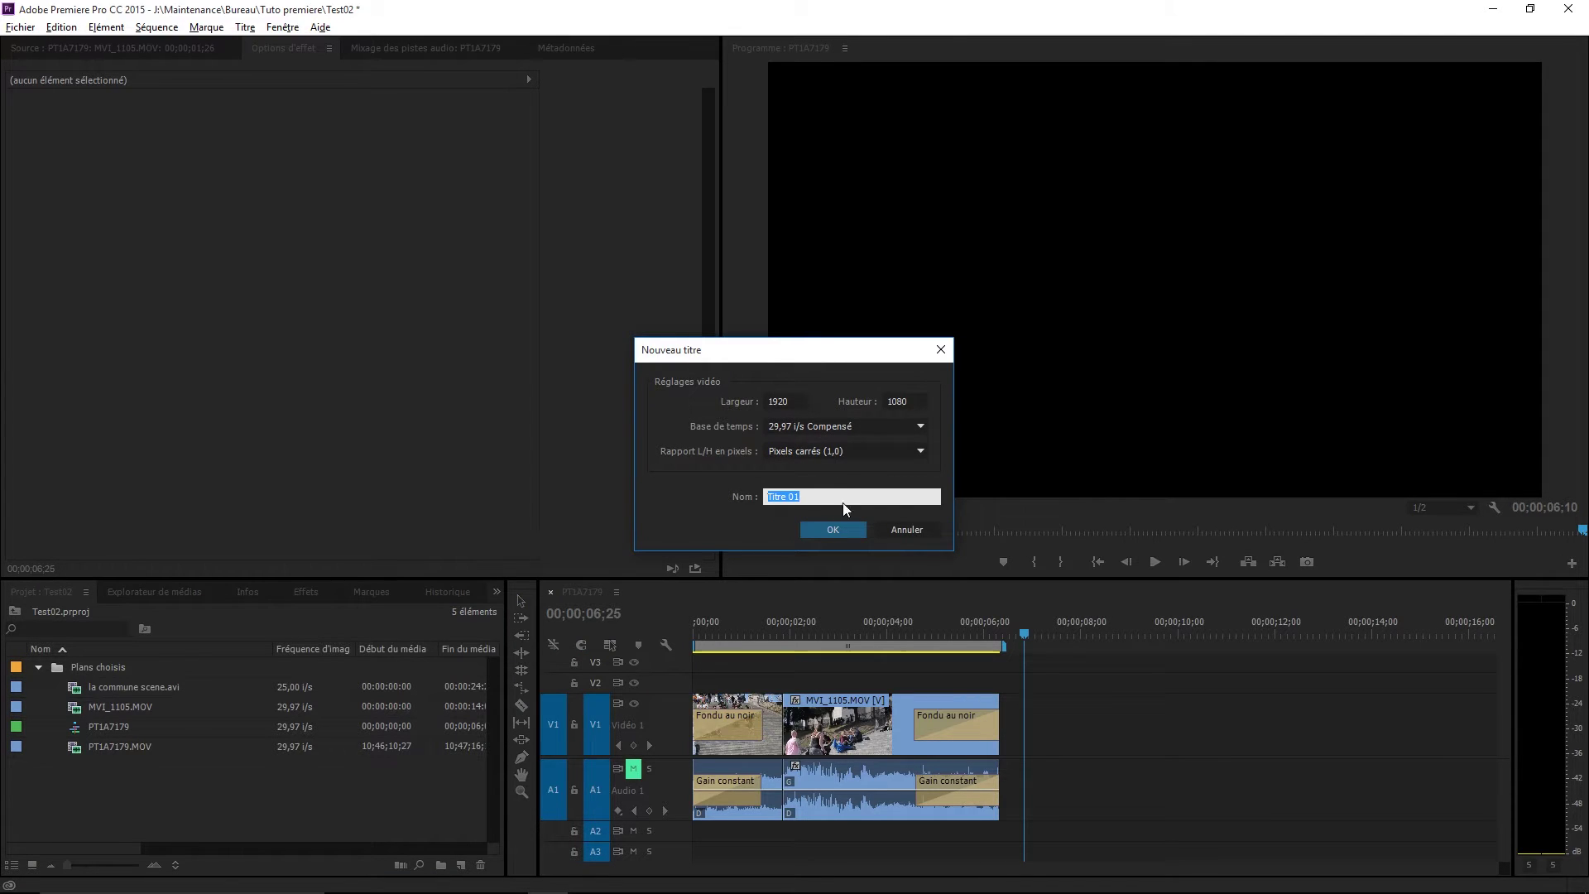
{"action": "type", "text": "Bonjour"}
{"action": "left_click", "coordinate": [833, 528]}
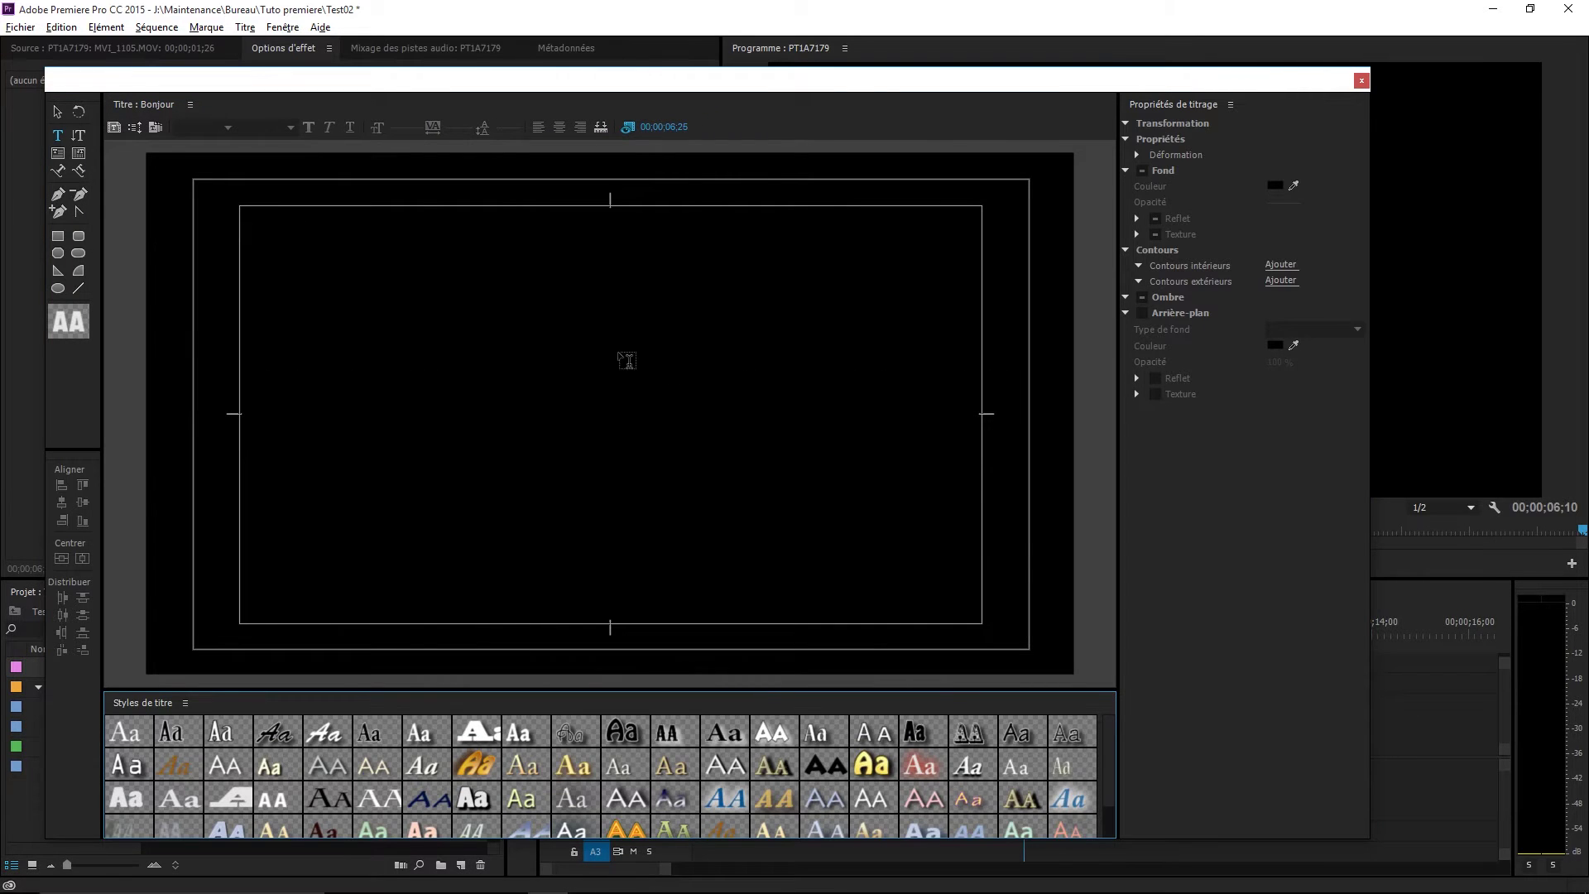
Add the centre-aligned text BONJOUR slightly above the middle of the title frame.
{"action": "left_click", "coordinate": [610, 362]}
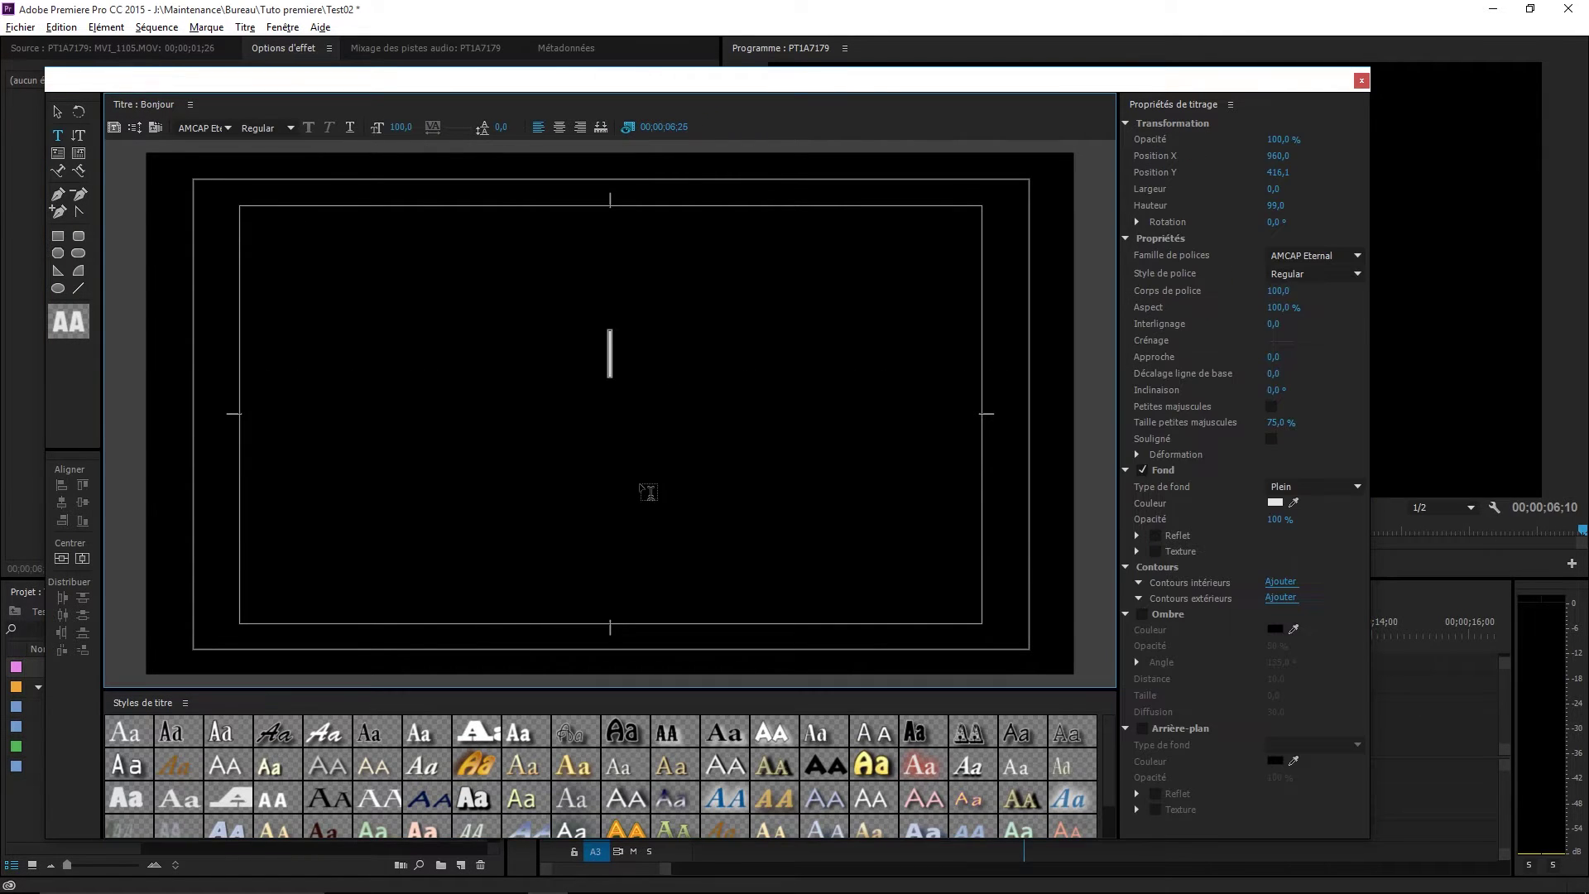
{"action": "left_click", "coordinate": [559, 128]}
{"action": "type", "text": "BONJOUR"}
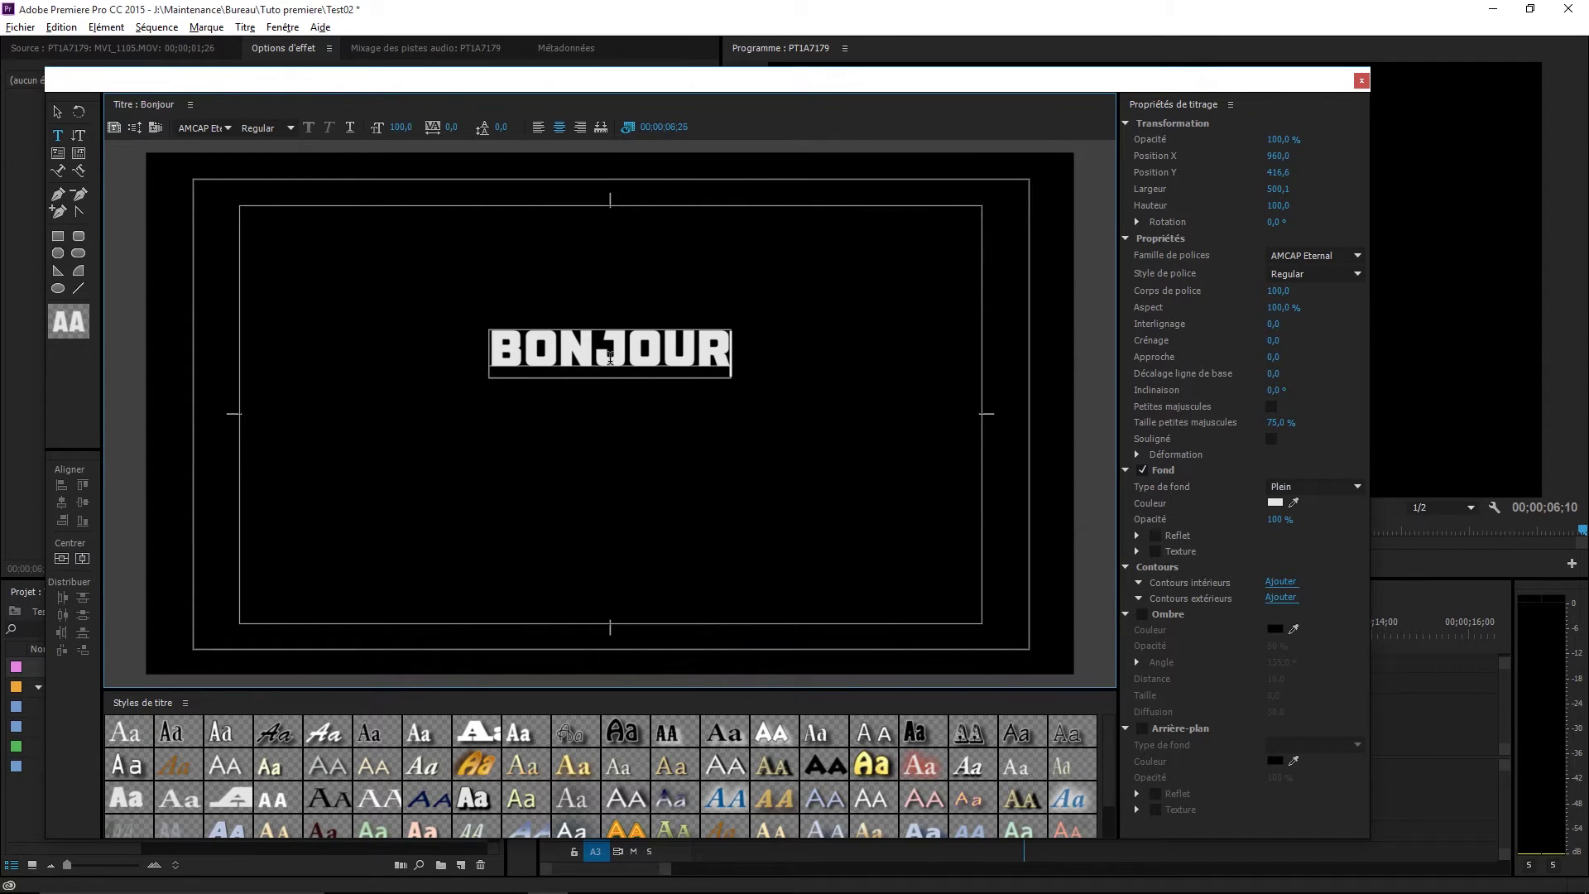
Reposition the BONJOUR text at X 960 and Y 540 in the title frame.
{"action": "left_click", "coordinate": [57, 113]}
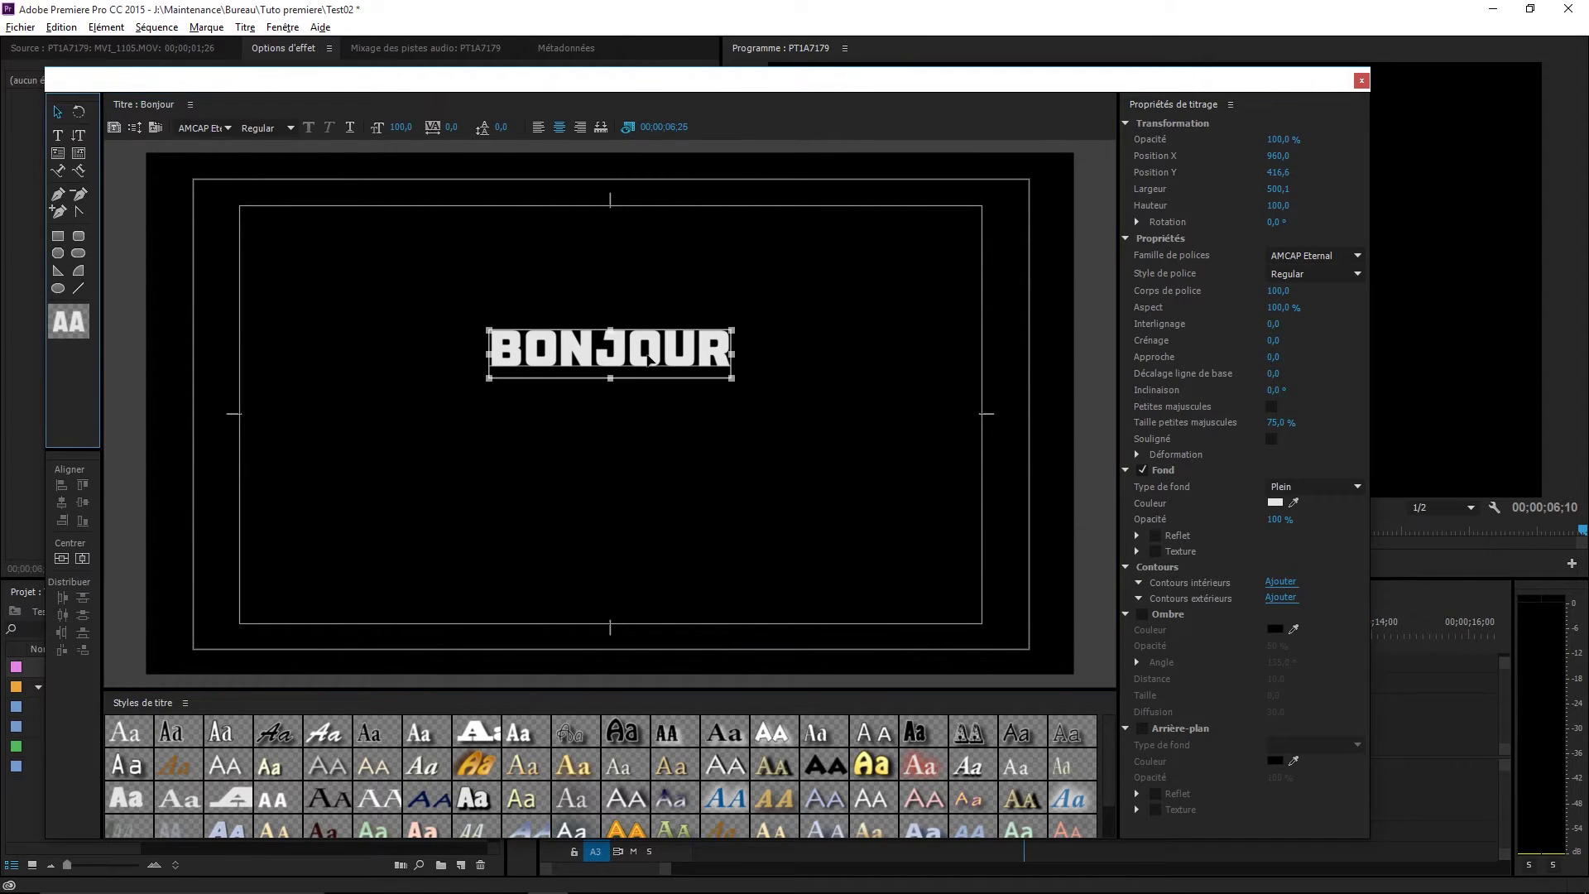
{"action": "left_click_drag", "start_coordinate": [644, 364], "coordinate": [641, 405]}
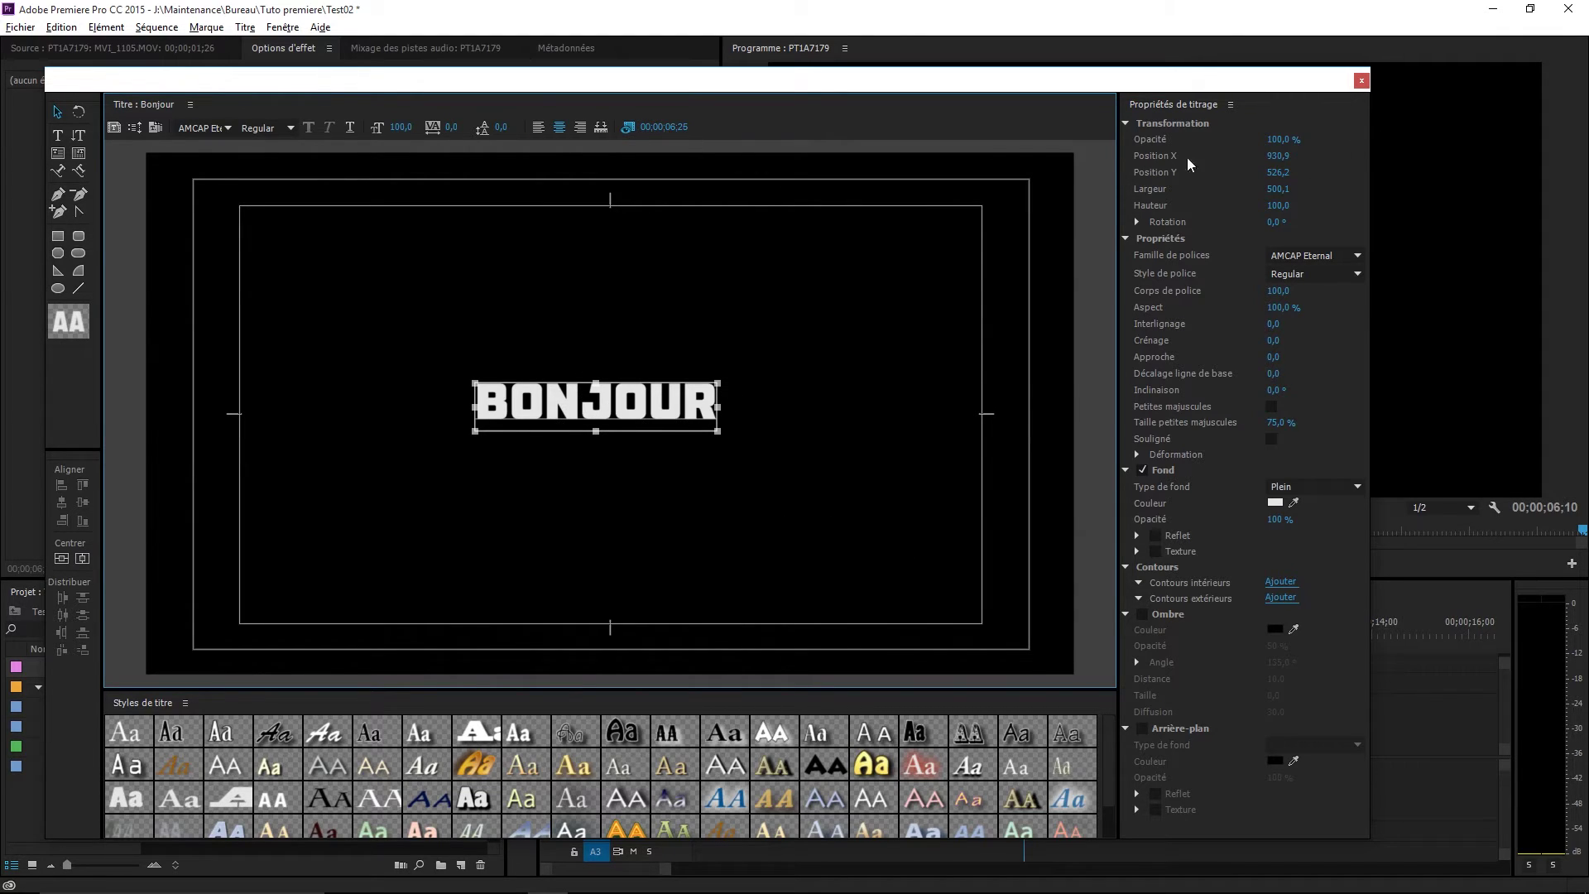
{"action": "left_click", "coordinate": [1278, 156]}
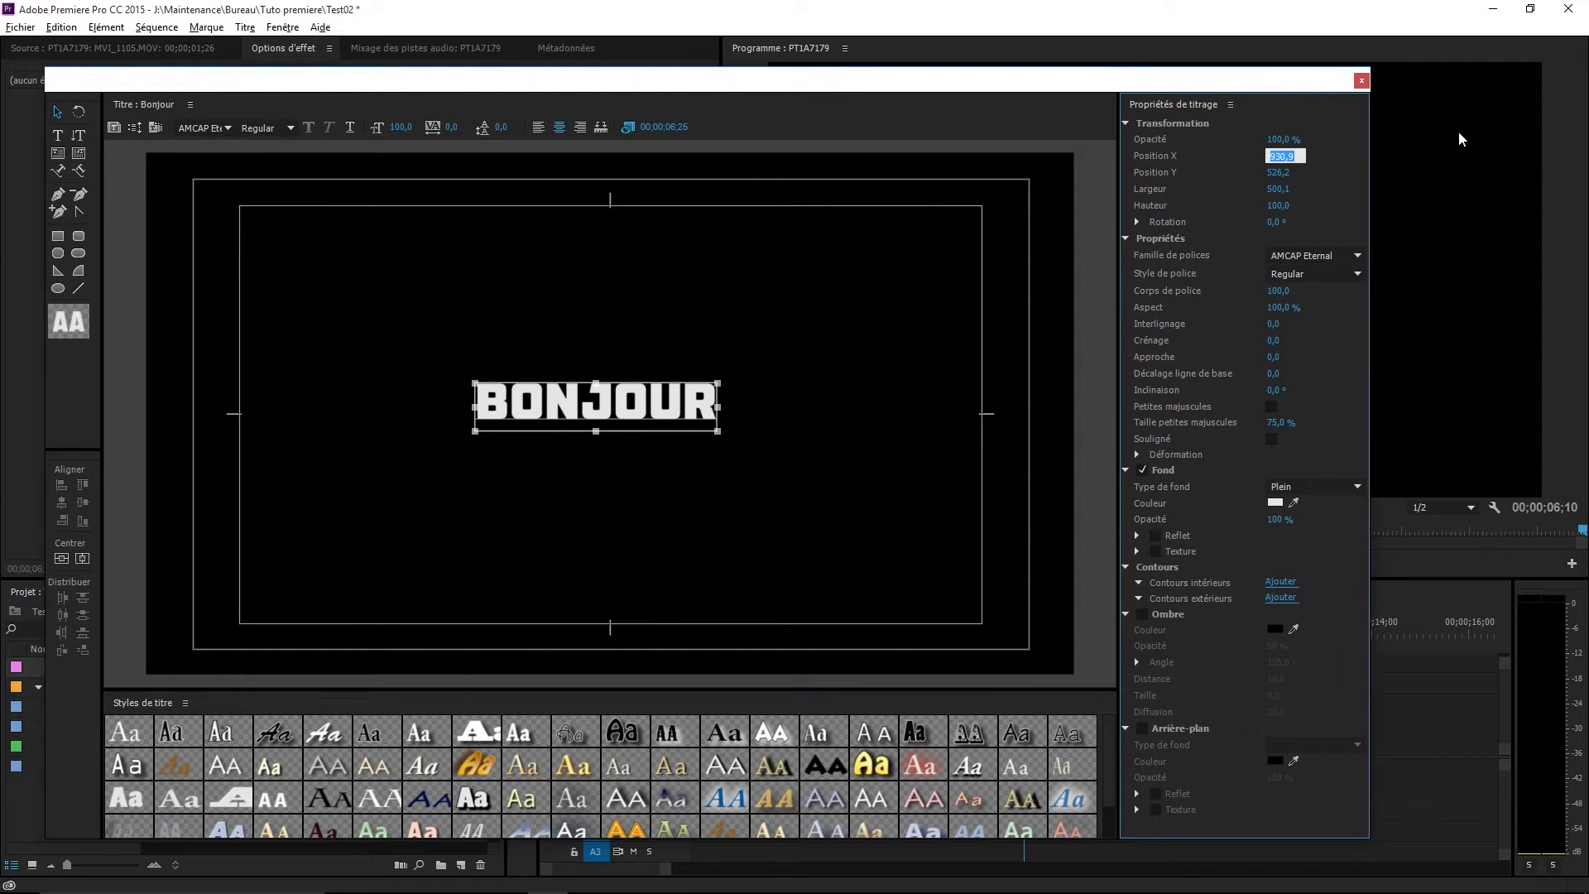
{"action": "type", "text": "960"}
{"action": "left_click", "coordinate": [1295, 171]}
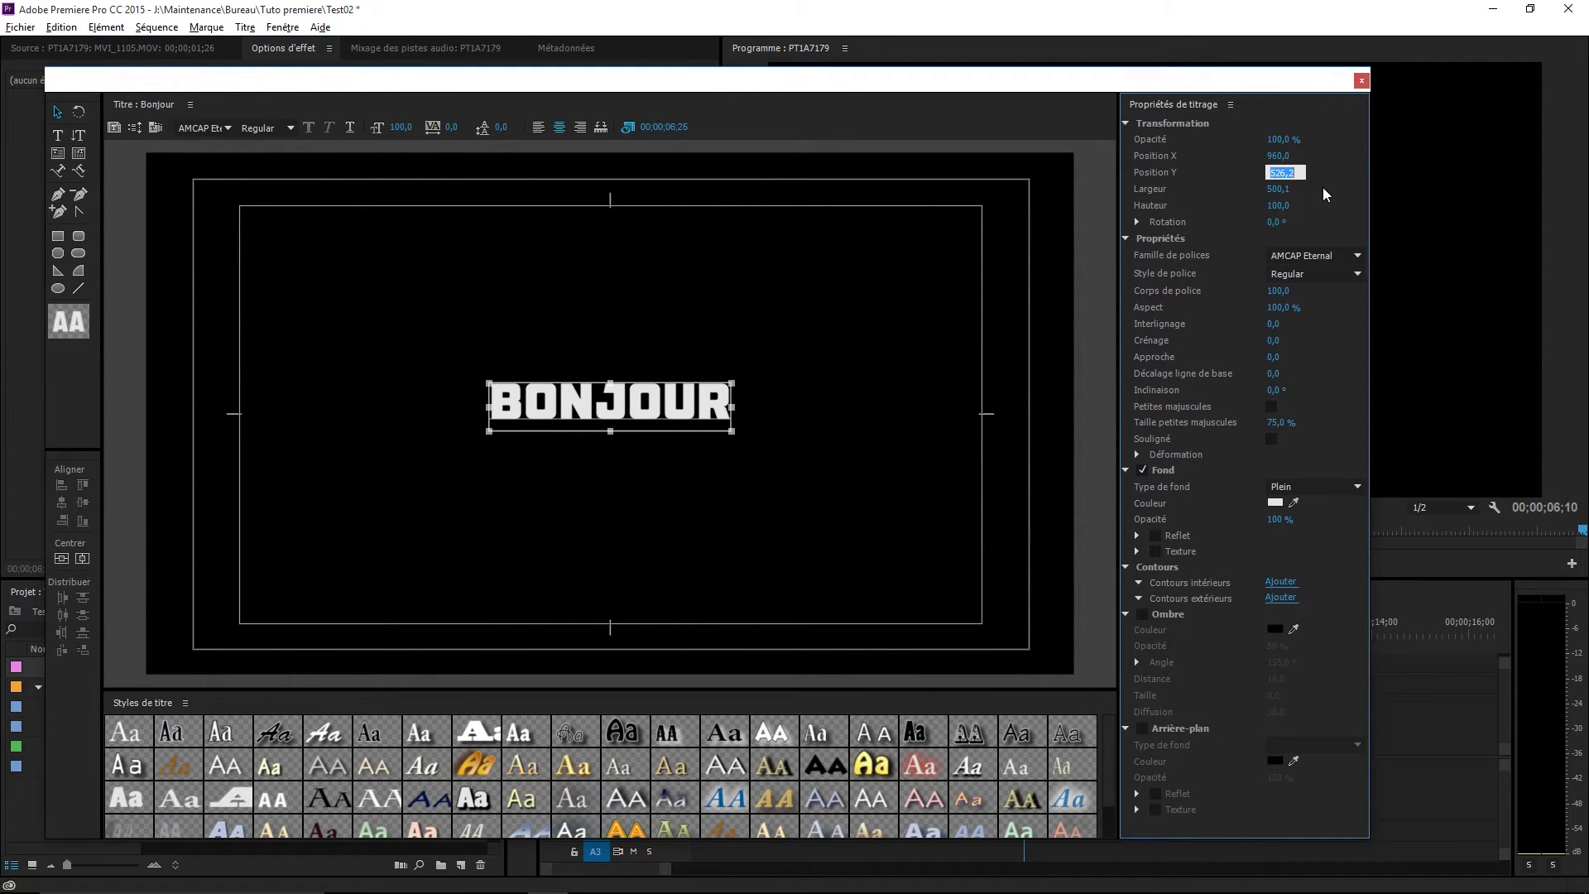
{"action": "type", "text": "540"}
{"action": "key", "text": "Return"}
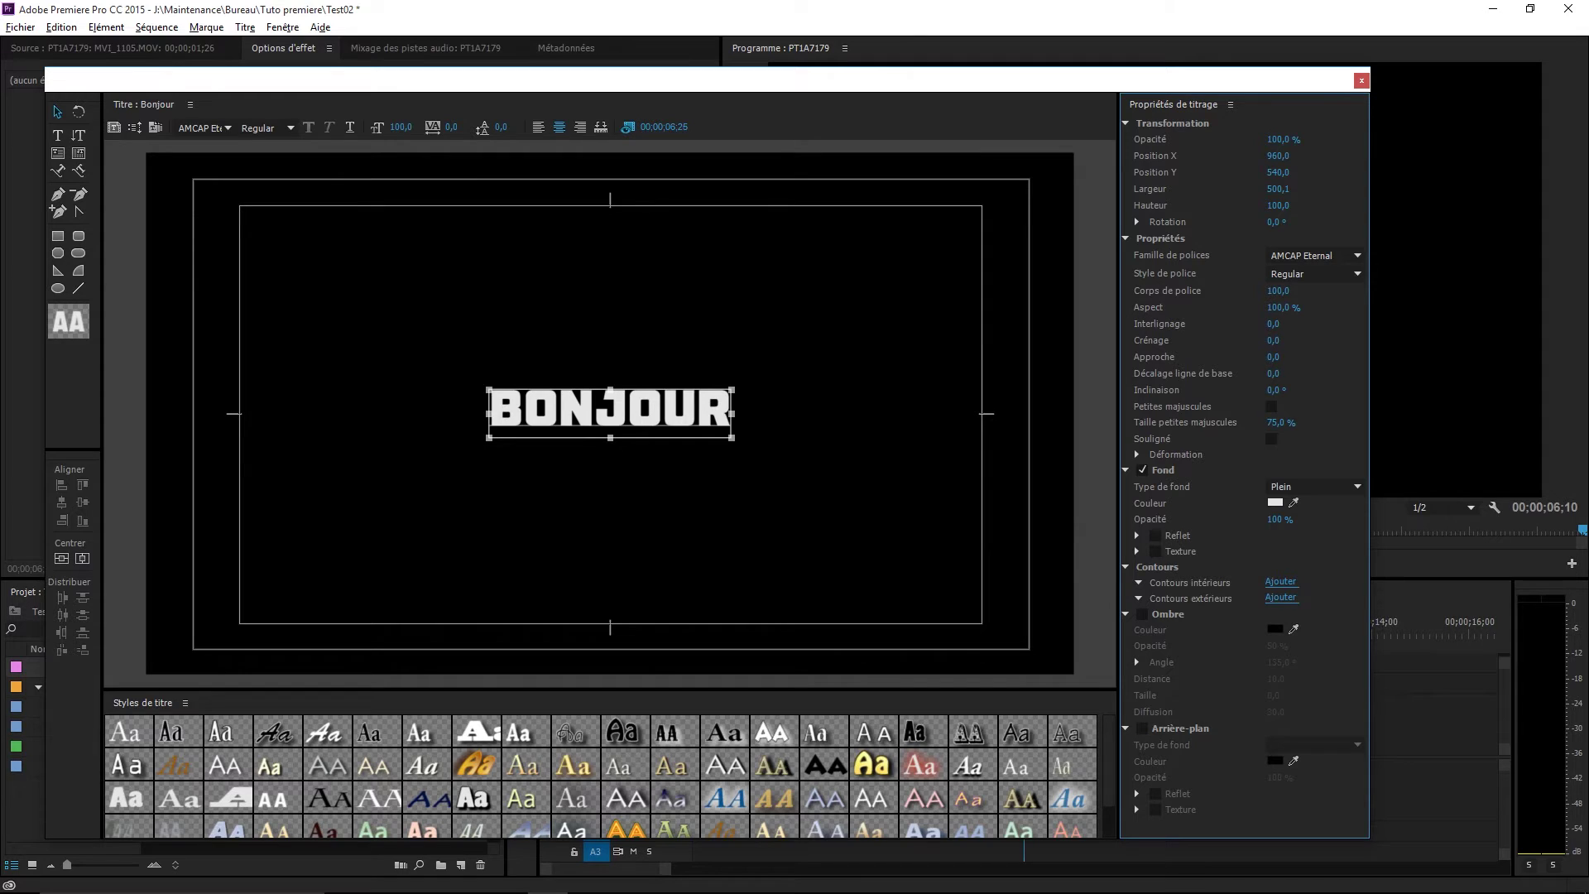
Enlarge the BONJOUR text to a font size of 180 and set its fill colour to dark red.
{"action": "left_click_drag", "start_coordinate": [1278, 291], "coordinate": [1328, 290]}
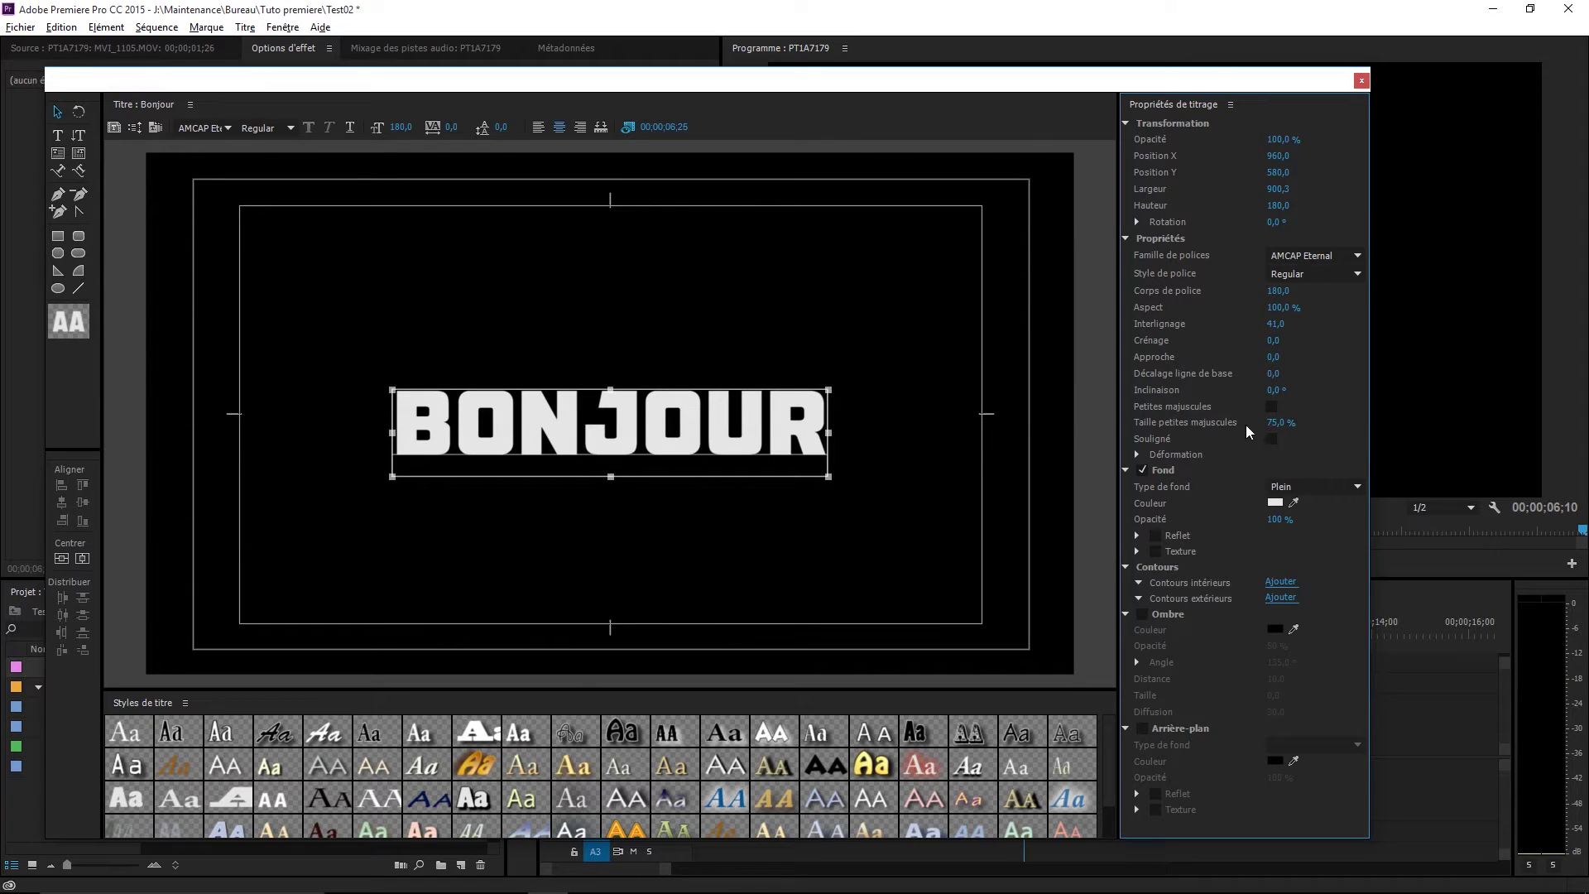
{"action": "left_click", "coordinate": [1274, 502]}
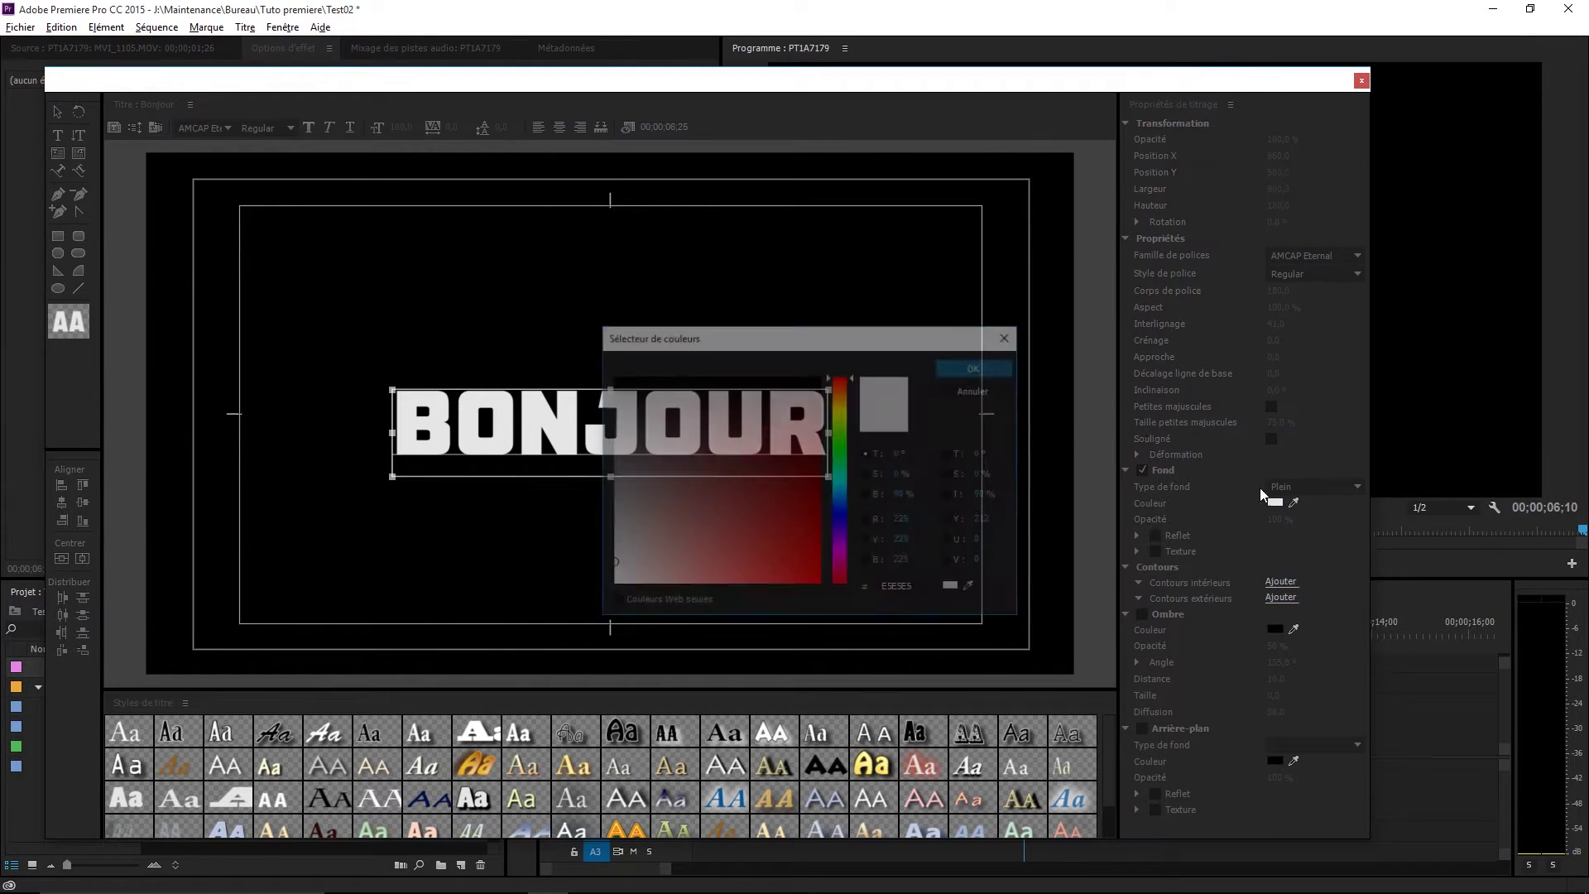
{"action": "mouse_move", "coordinate": [787, 482]}
{"action": "left_mouse_down"}
{"action": "mouse_move", "coordinate": [807, 479]}
{"action": "mouse_move", "coordinate": [841, 527]}
{"action": "mouse_move", "coordinate": [857, 503]}
{"action": "left_mouse_up"}
{"action": "left_click", "coordinate": [976, 364]}
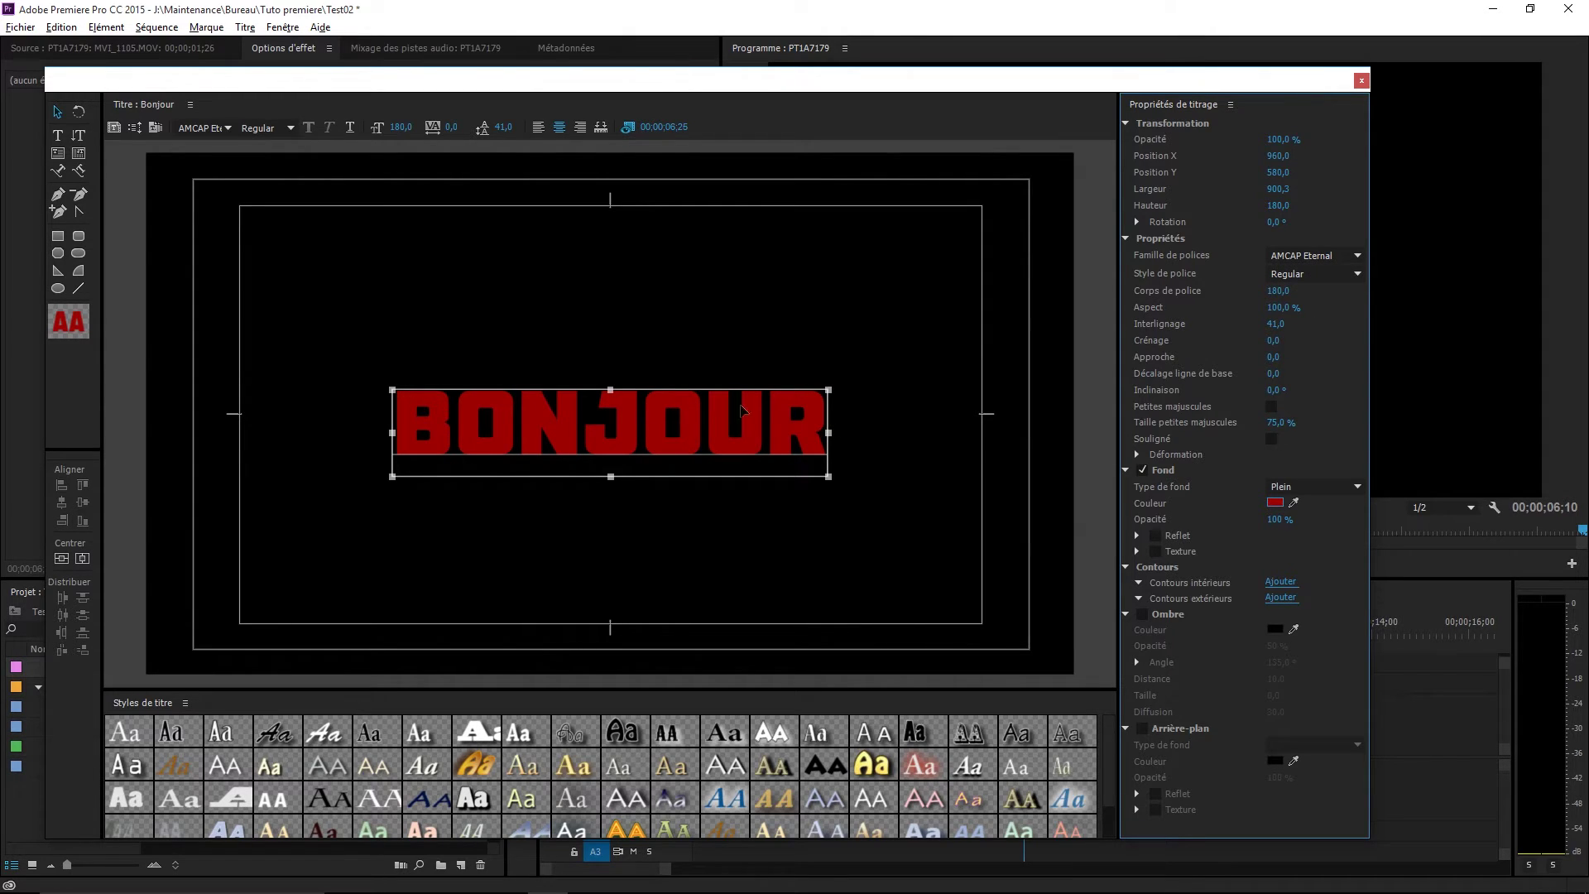
Set the enlarged text's Y position to 540 and close the title editor.
{"action": "left_click", "coordinate": [1279, 173]}
{"action": "type", "text": "540"}
{"action": "key", "text": "Return"}
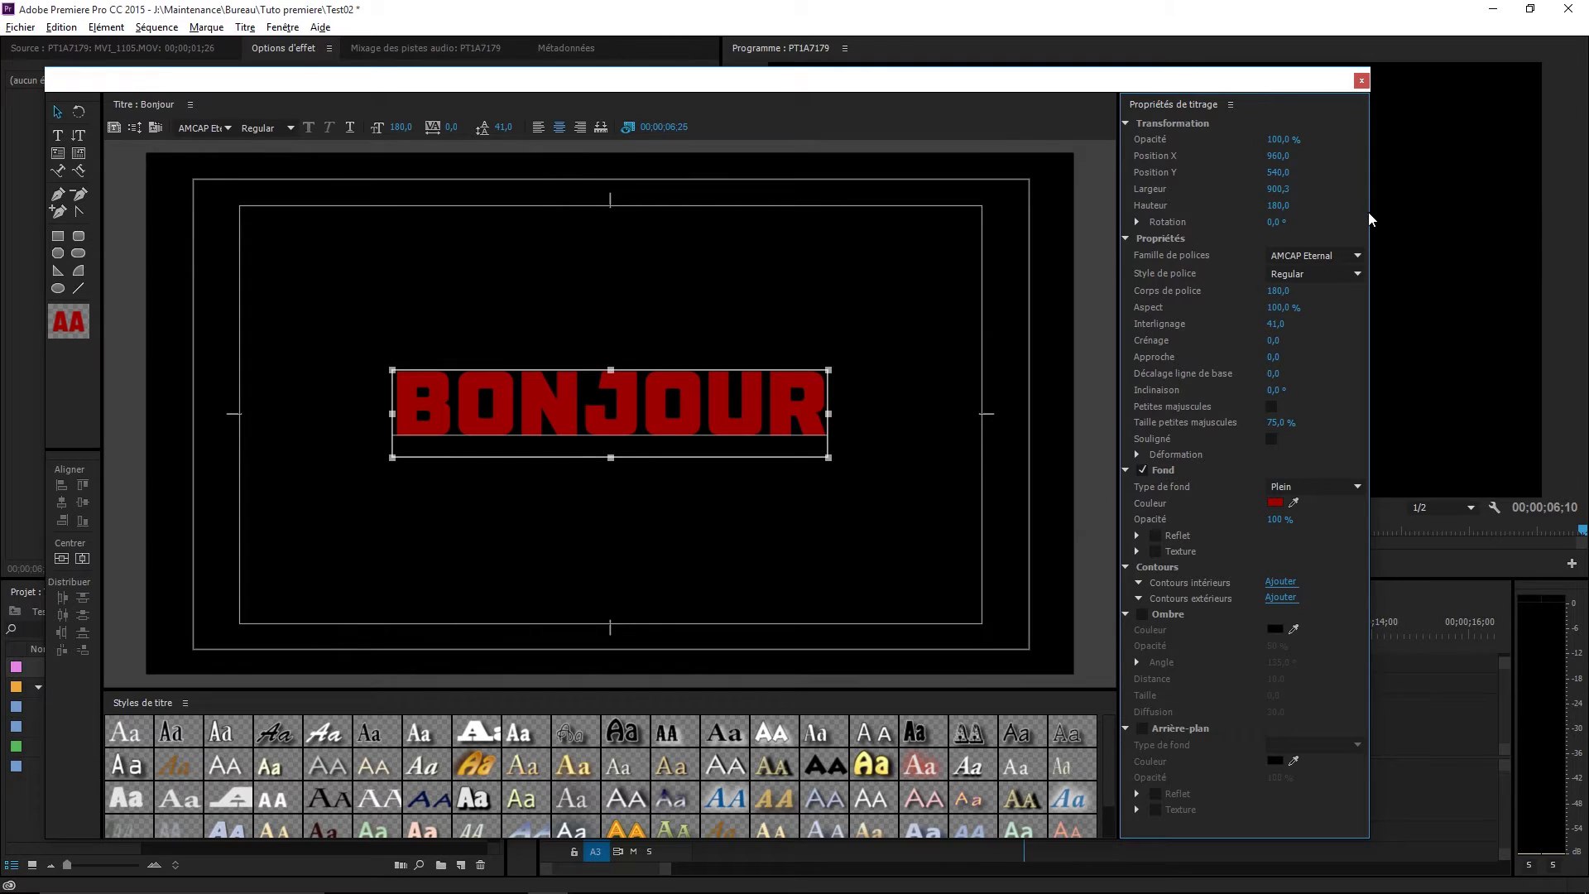
{"action": "left_click", "coordinate": [1361, 81]}
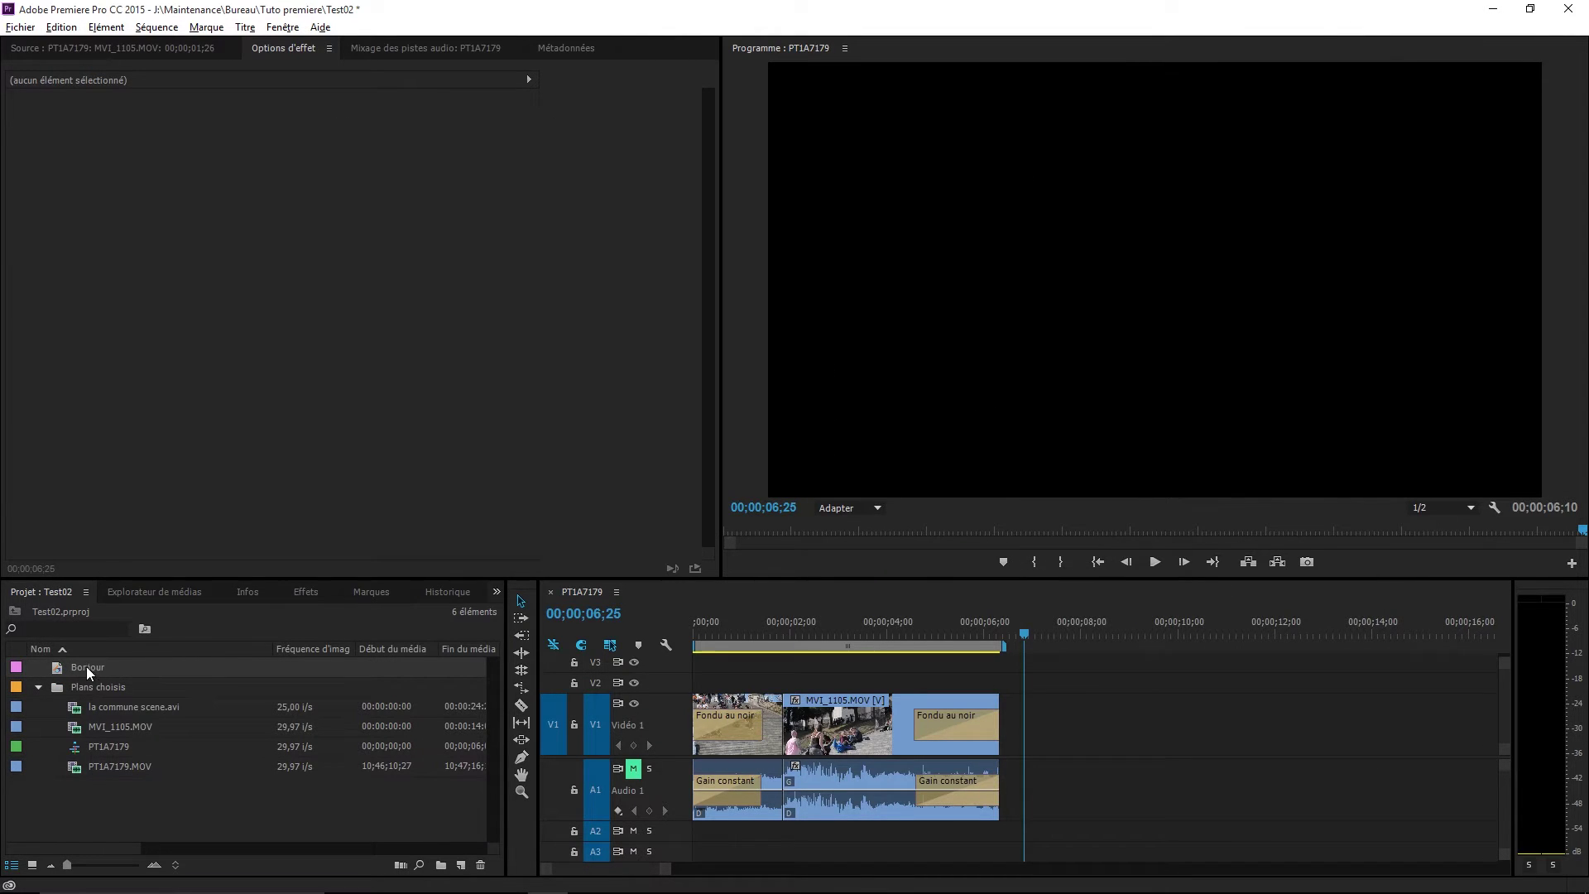
Place the Bonjour title on track V2 right after the last clip and preview the transition from the video into it.
{"action": "left_click_drag", "start_coordinate": [86, 667], "coordinate": [1012, 695]}
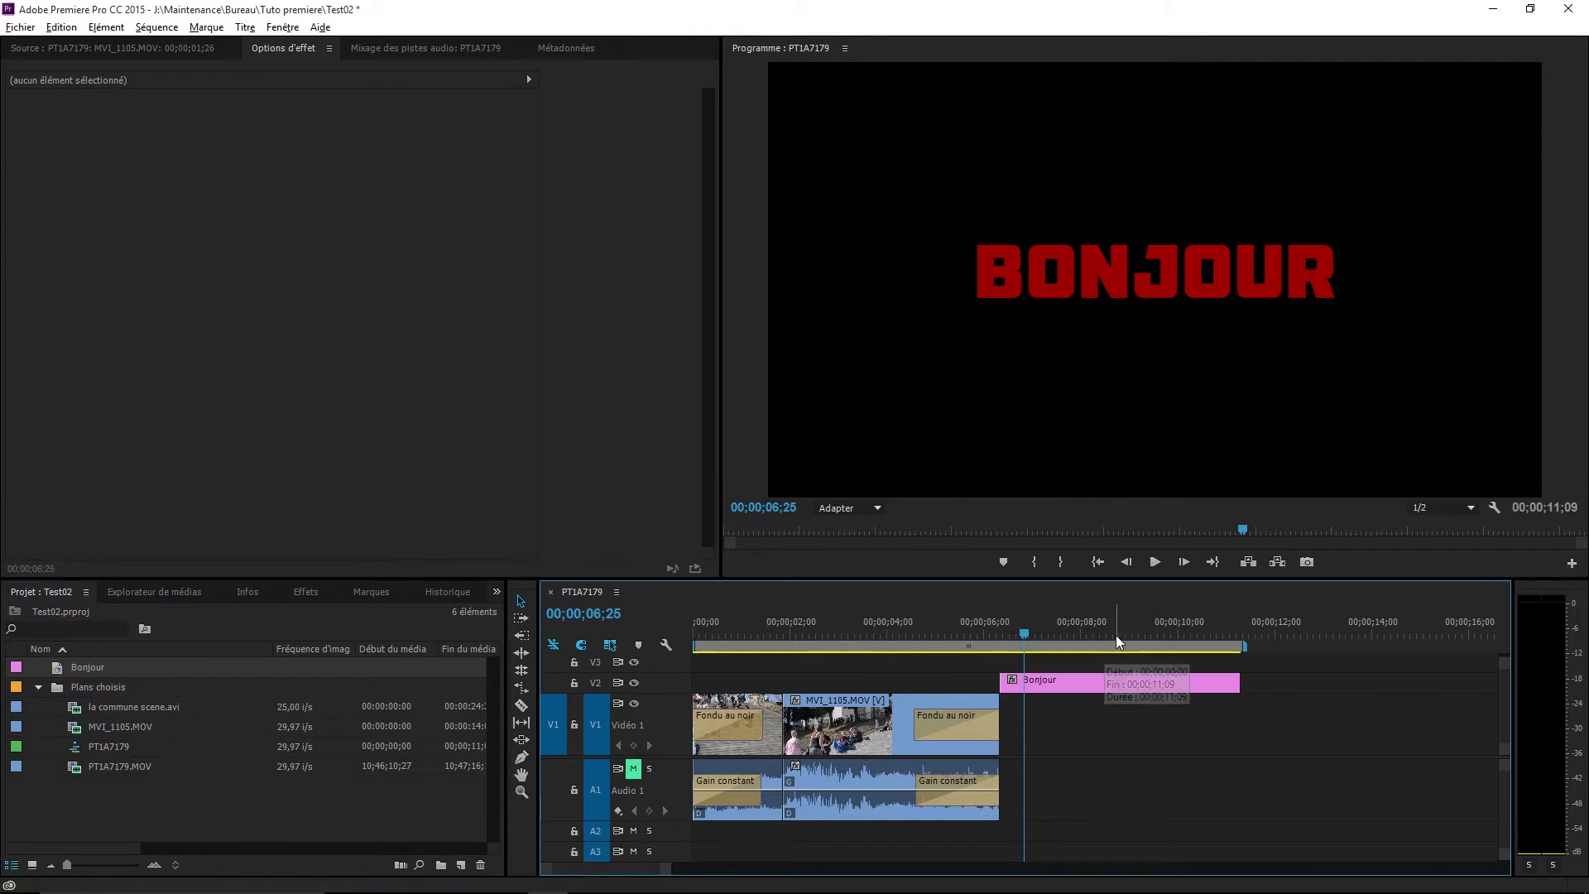
{"action": "left_click_drag", "start_coordinate": [991, 616], "coordinate": [950, 630]}
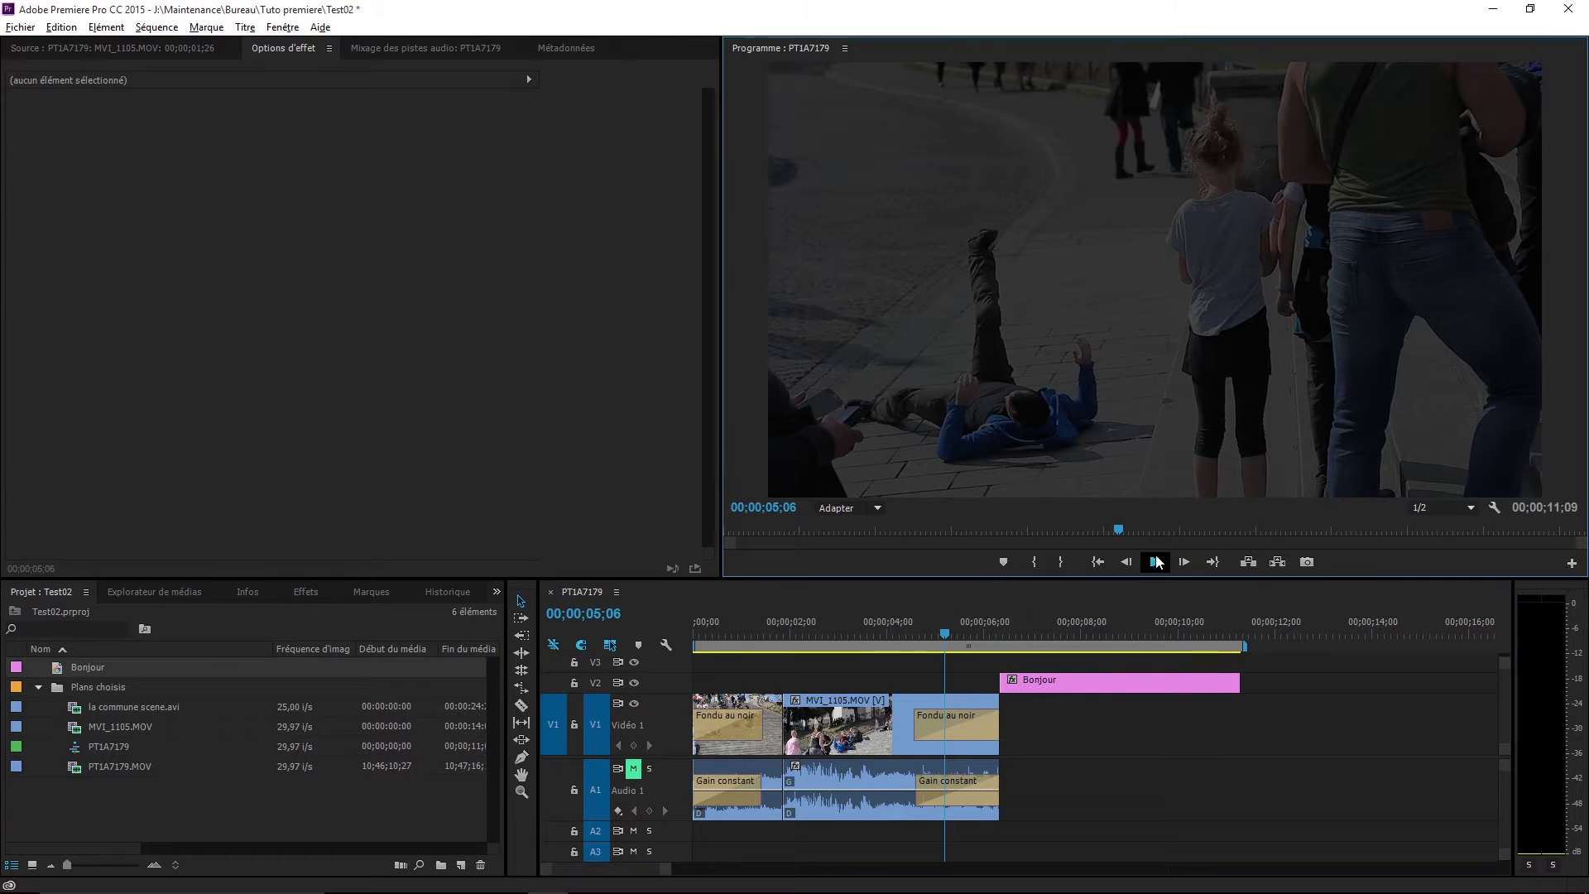
{"action": "left_click", "coordinate": [1156, 562]}
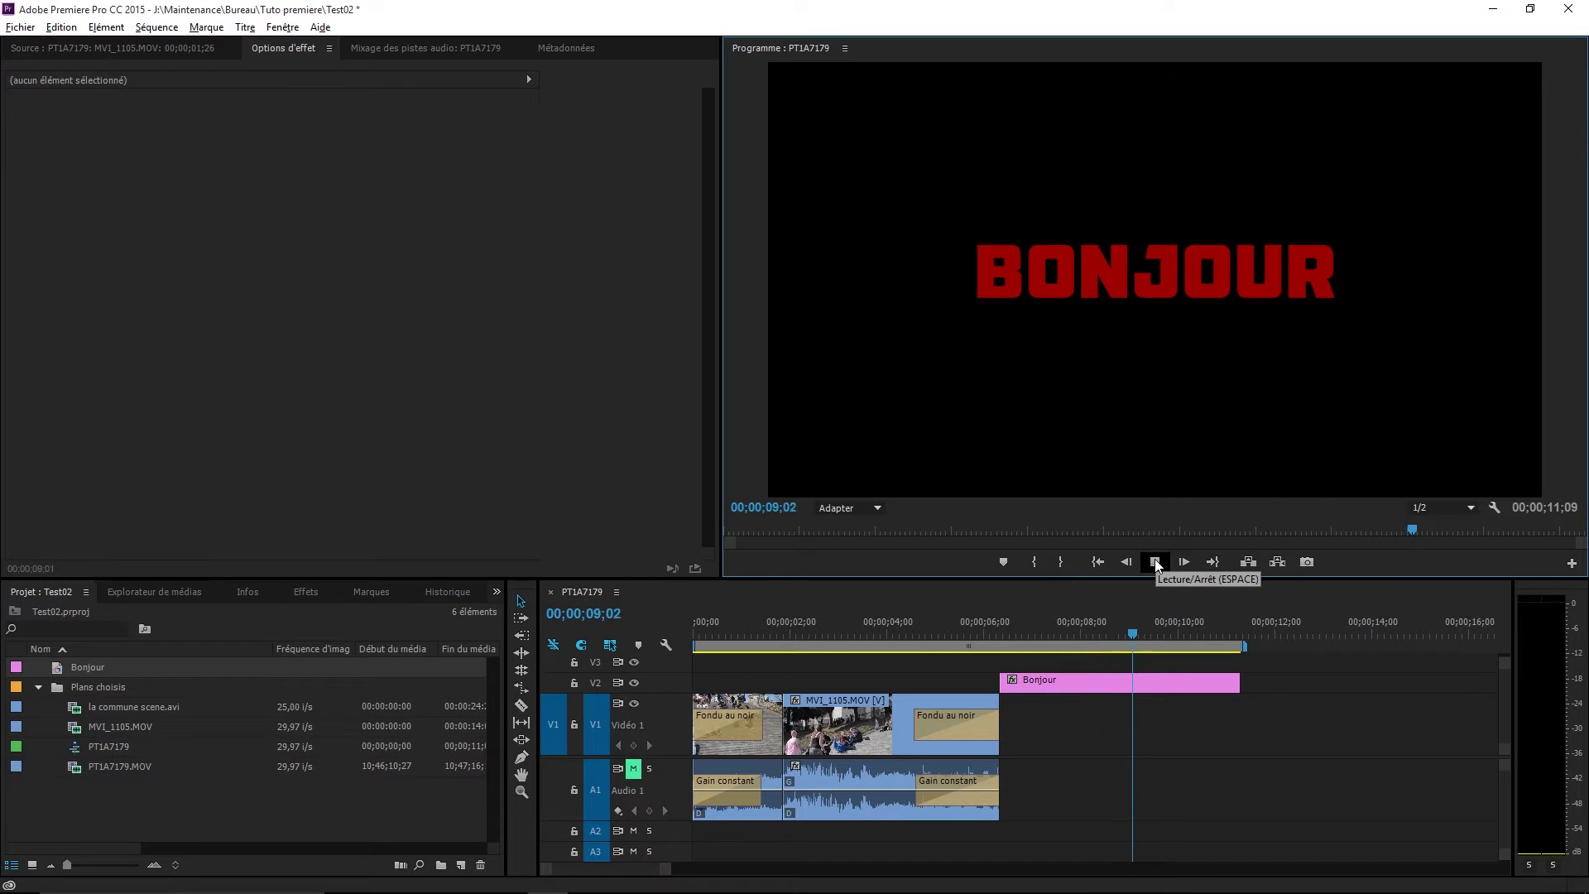
{"action": "left_click", "coordinate": [1155, 562]}
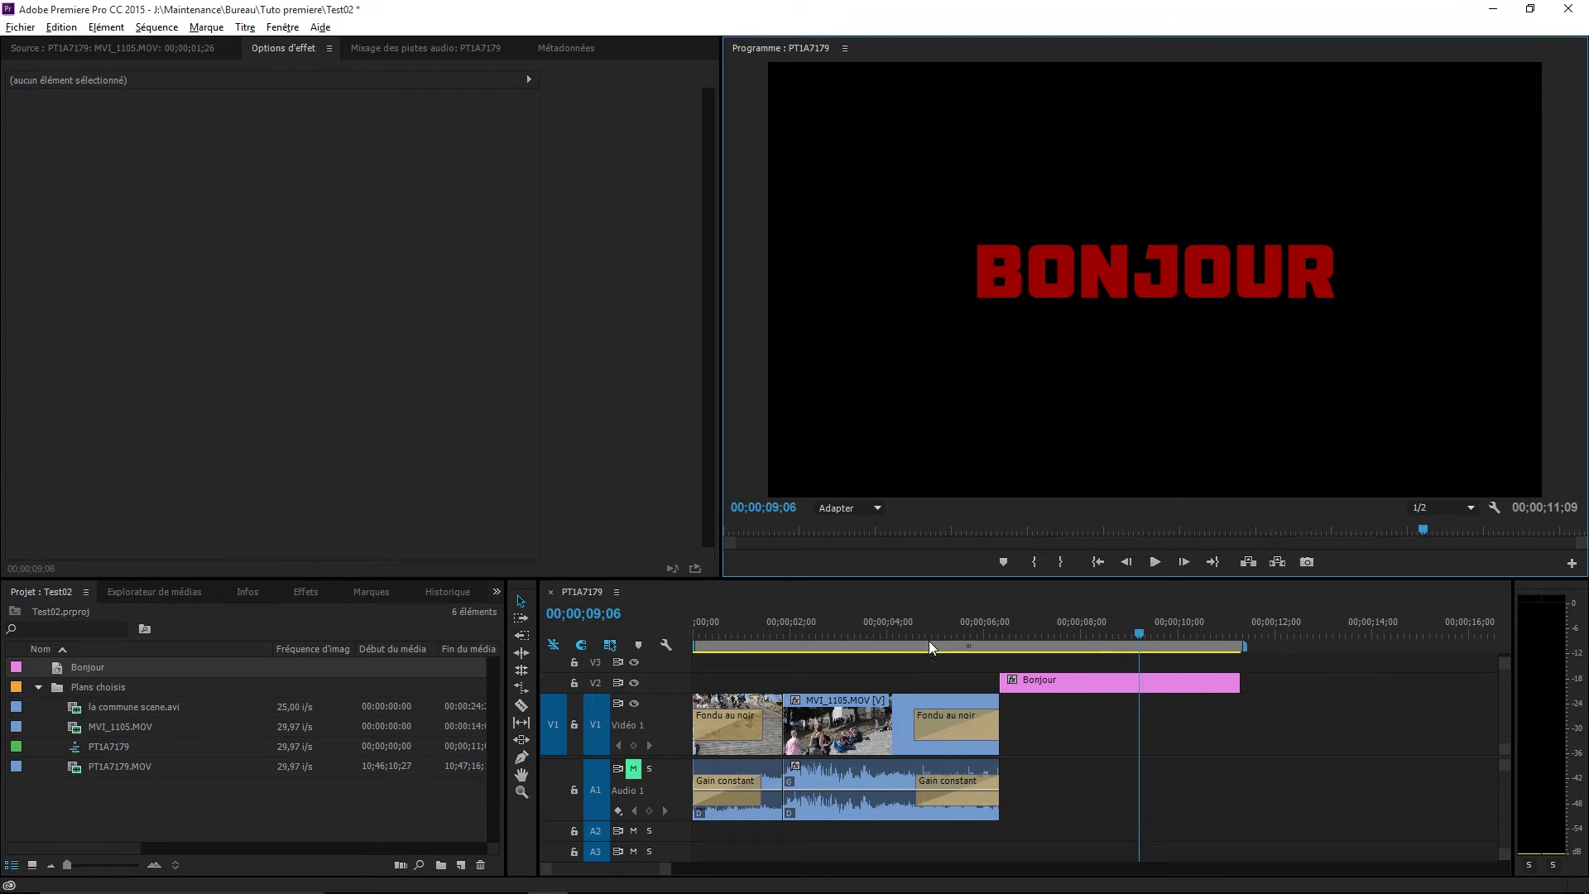
Move the Bonjour title on V2 so it starts together with the MVI_1105.MOV clip, and play back the overlay.
{"action": "left_click_drag", "start_coordinate": [935, 632], "coordinate": [745, 653]}
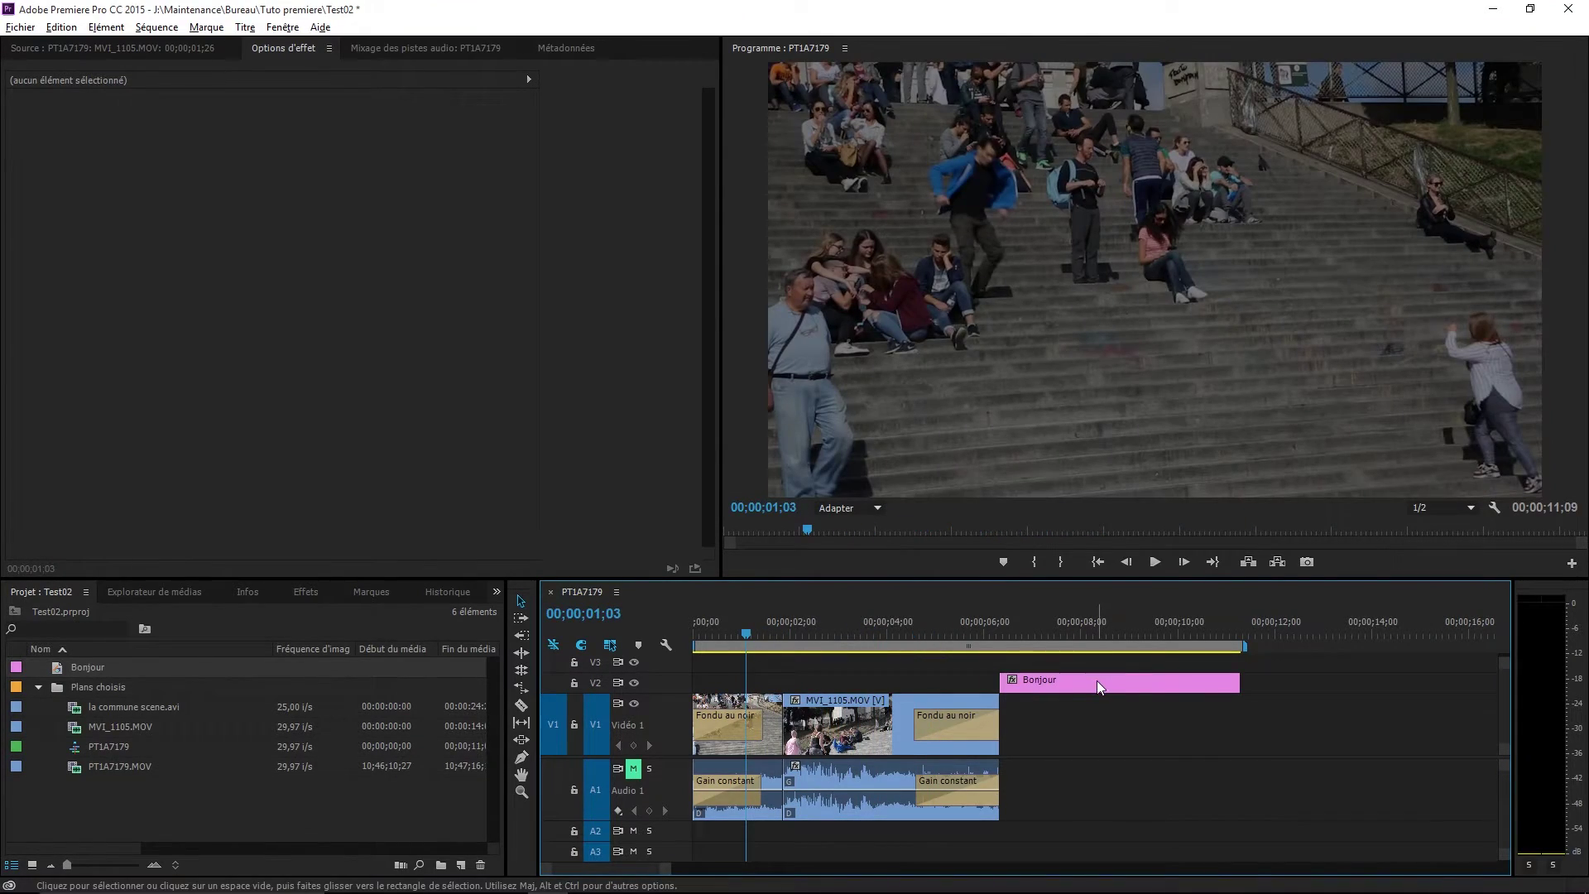
{"action": "left_click_drag", "start_coordinate": [1095, 680], "coordinate": [884, 682]}
{"action": "left_click", "coordinate": [1154, 562]}
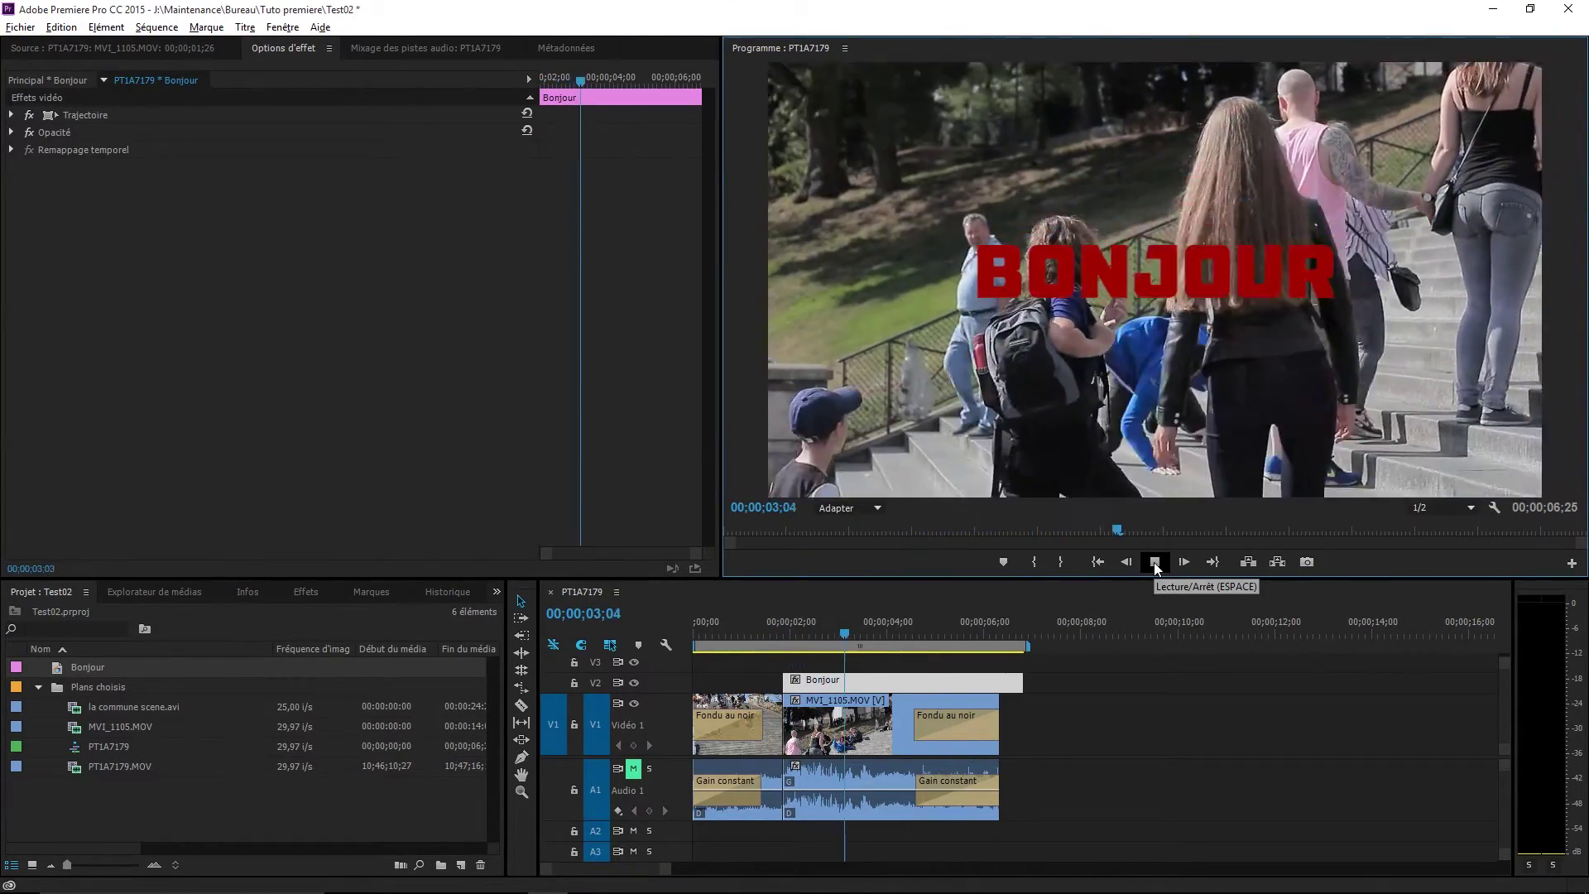
{"action": "left_click", "coordinate": [1154, 562]}
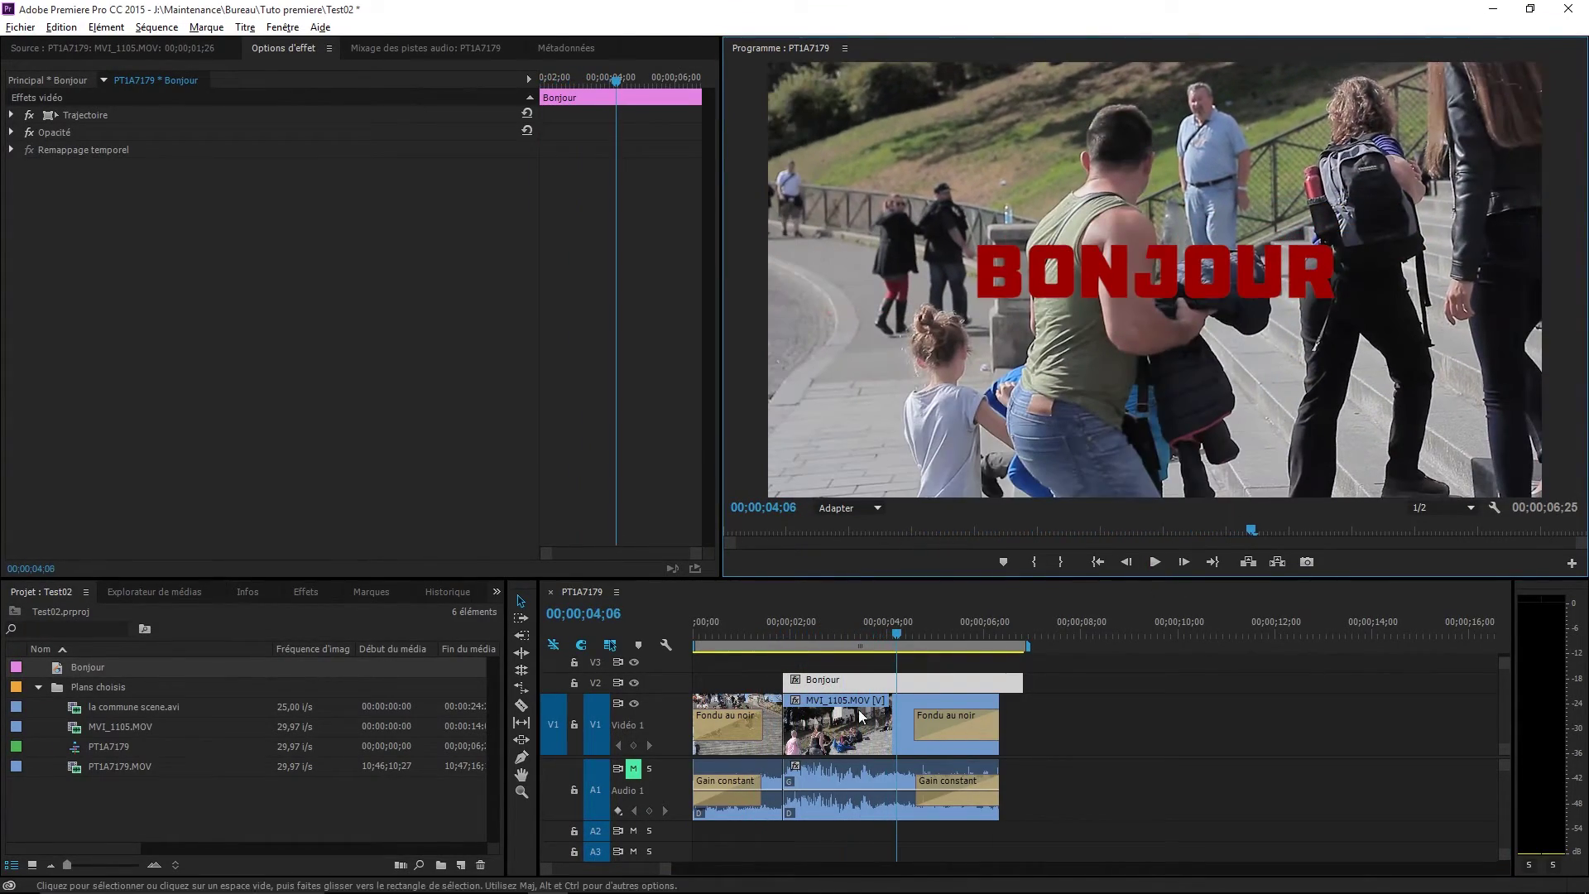
Reopen the Bonjour title, add an outer stroke with size 19 to the text, and close the title editor.
{"action": "double_click", "coordinate": [870, 678]}
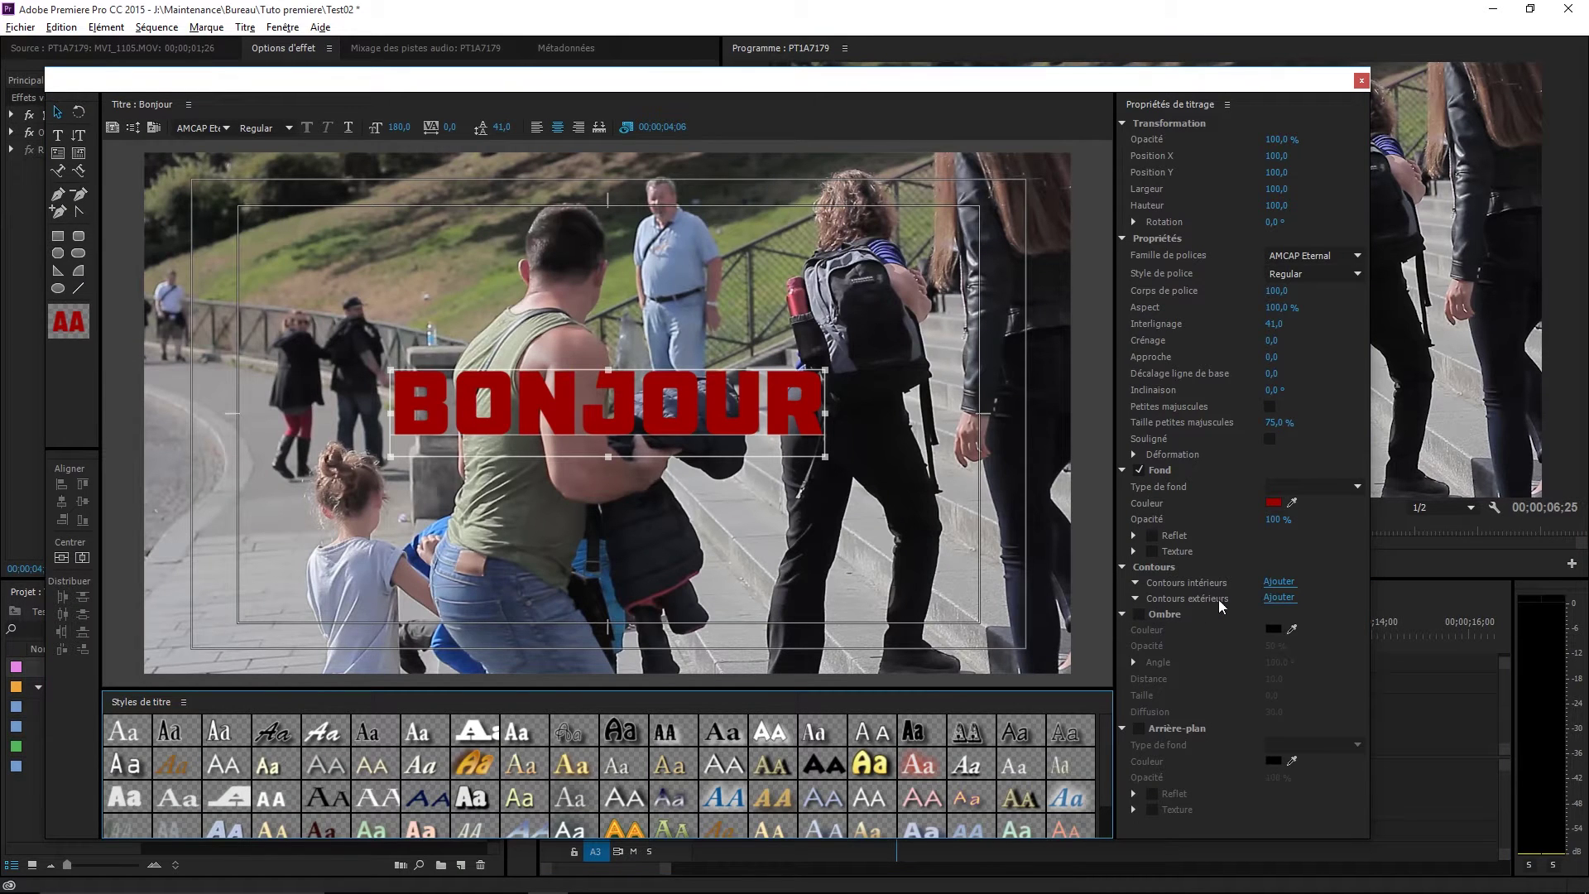
{"action": "left_click", "coordinate": [1277, 598]}
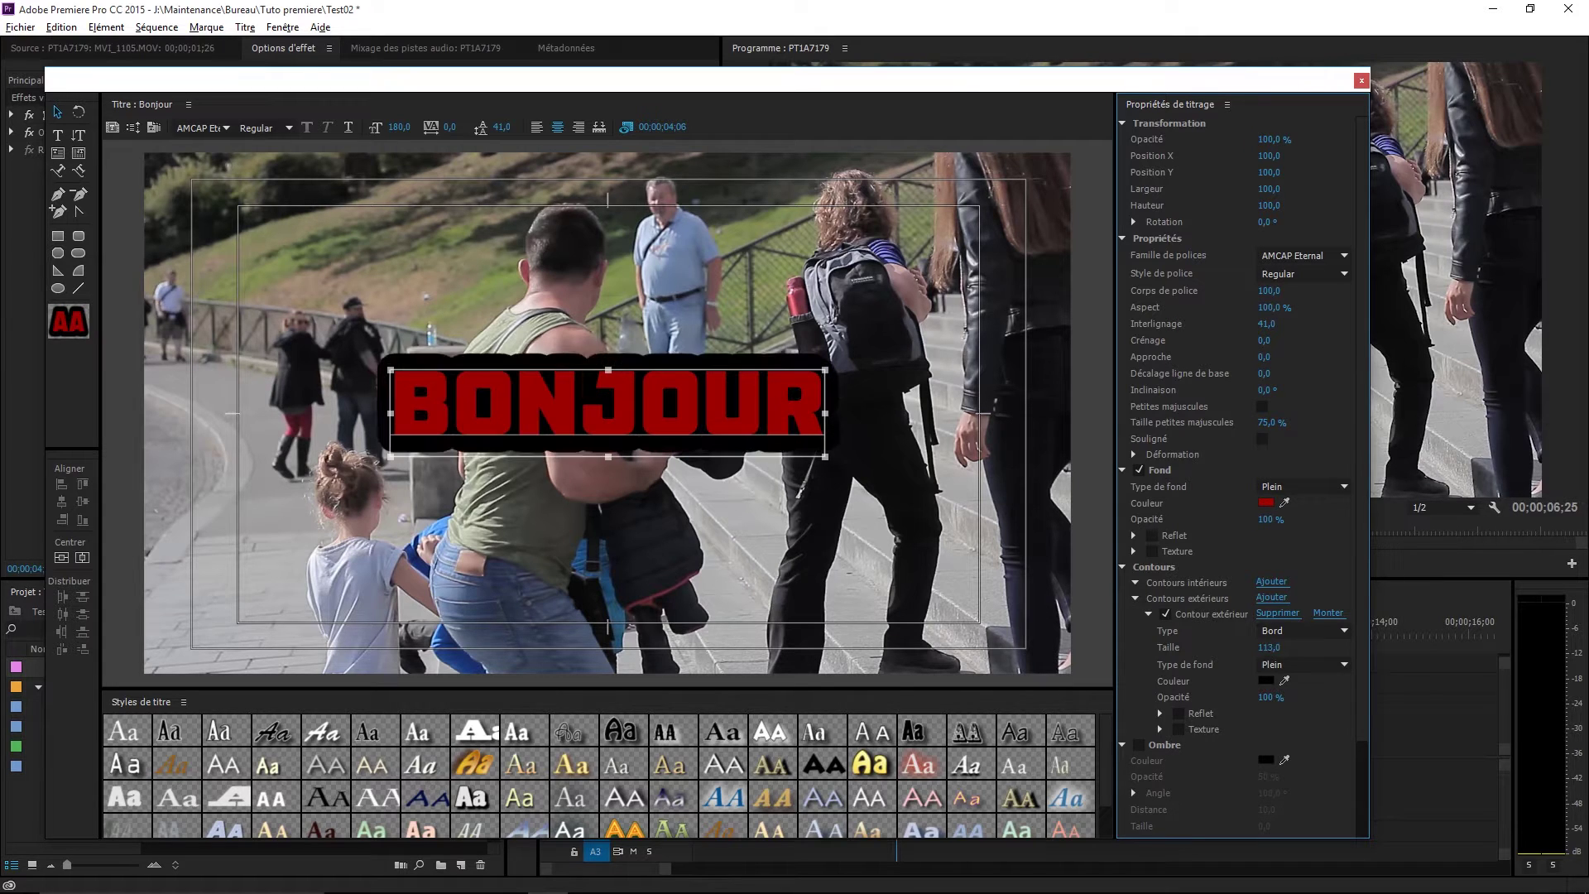
{"action": "left_click_drag", "start_coordinate": [1266, 648], "coordinate": [1257, 648]}
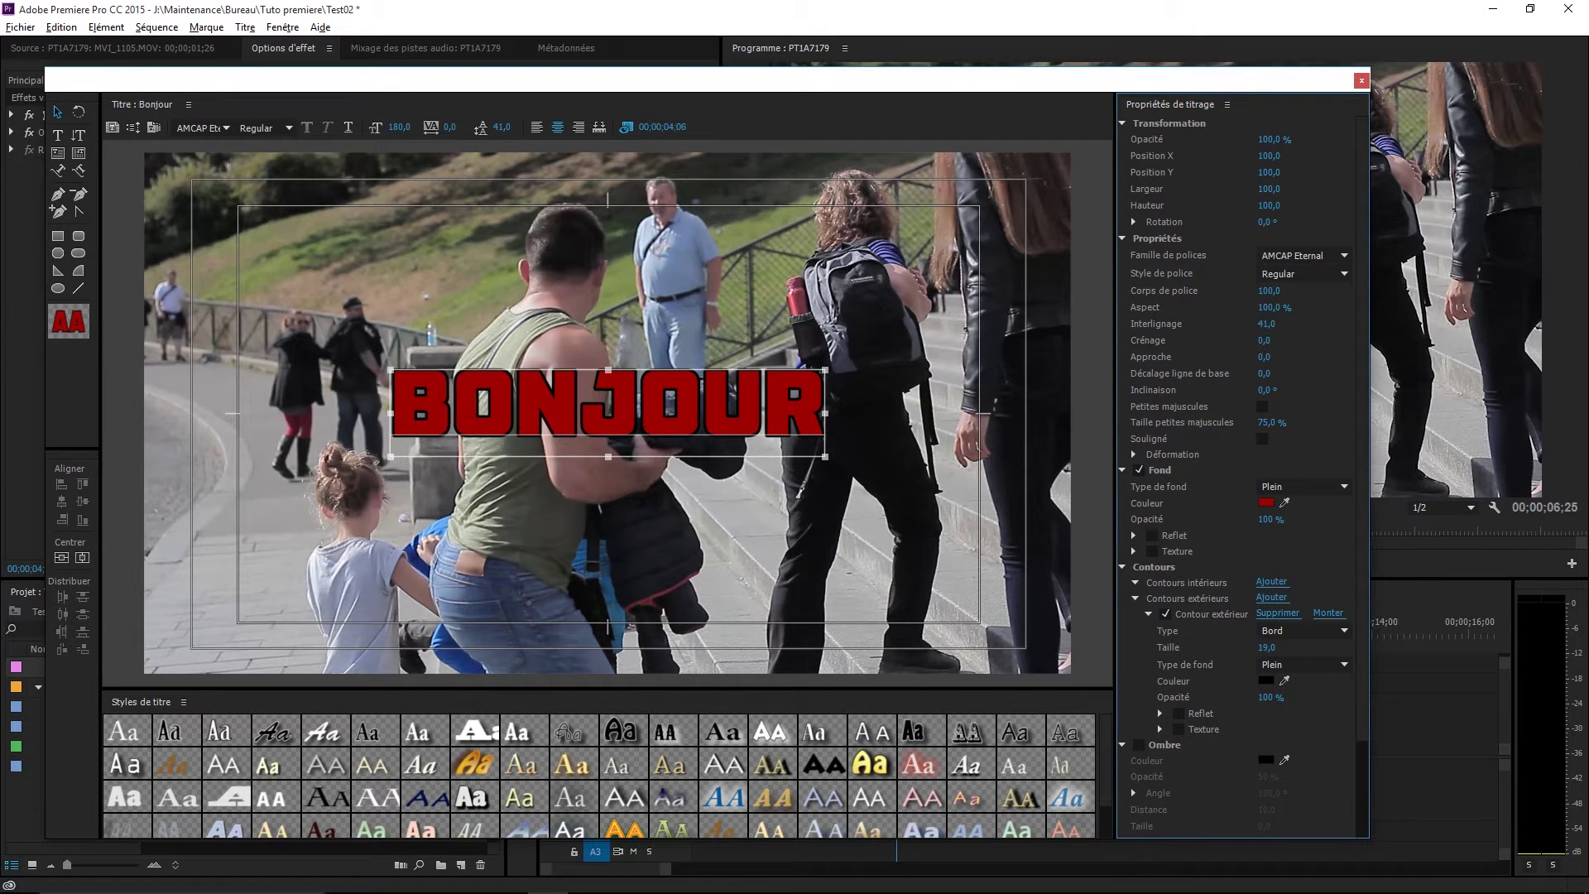
{"action": "left_click", "coordinate": [1361, 81]}
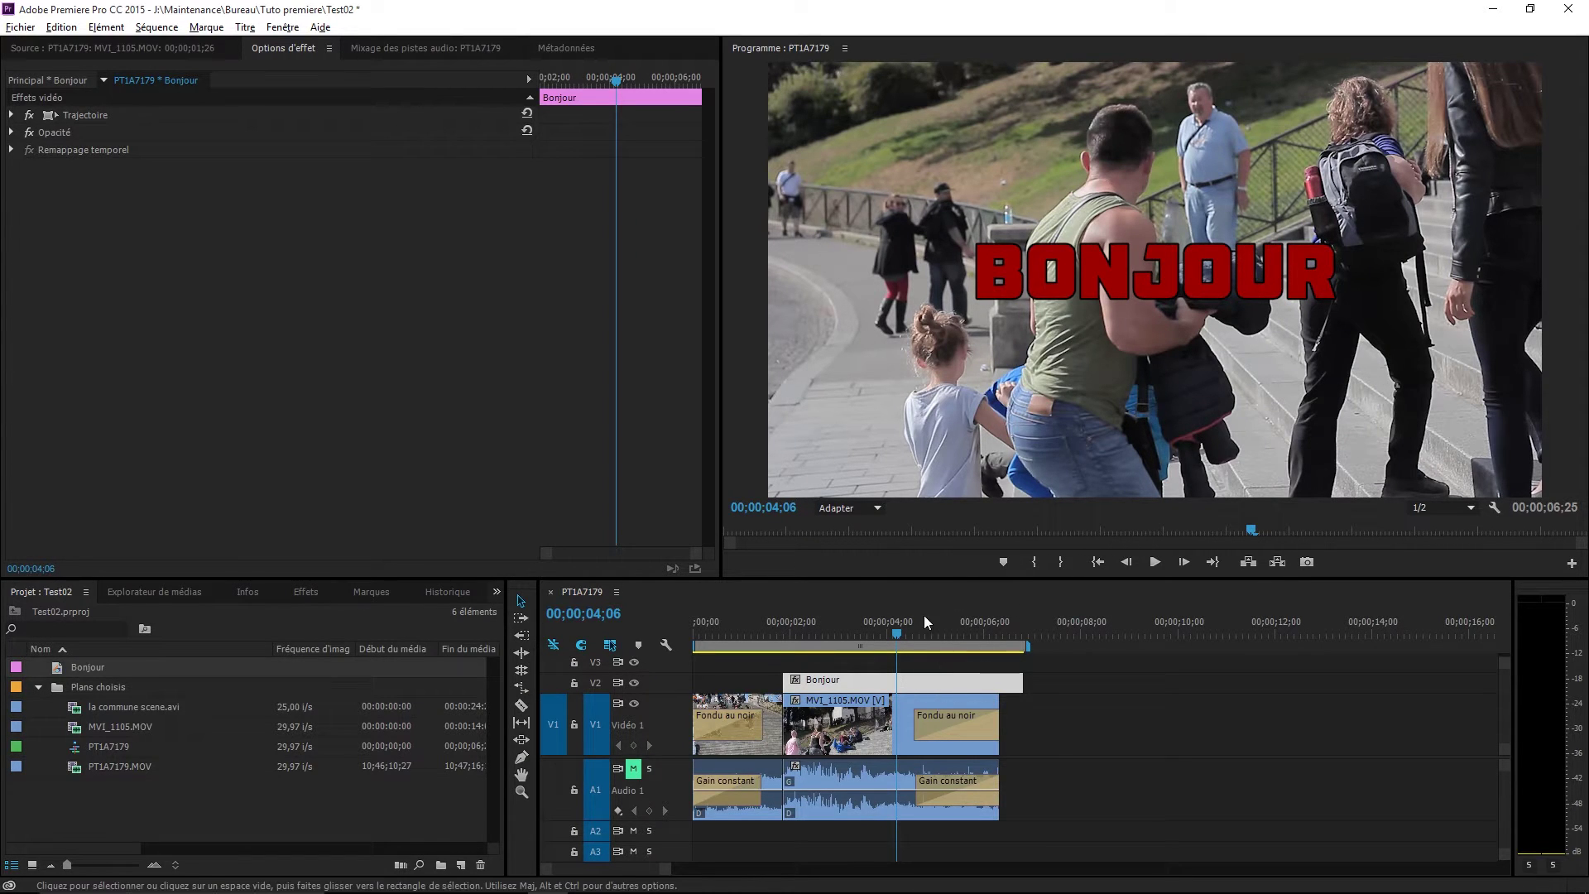
Delete the Bonjour title clip from the timeline and create a new default still title named sous titres.
{"action": "key", "text": "Delete"}
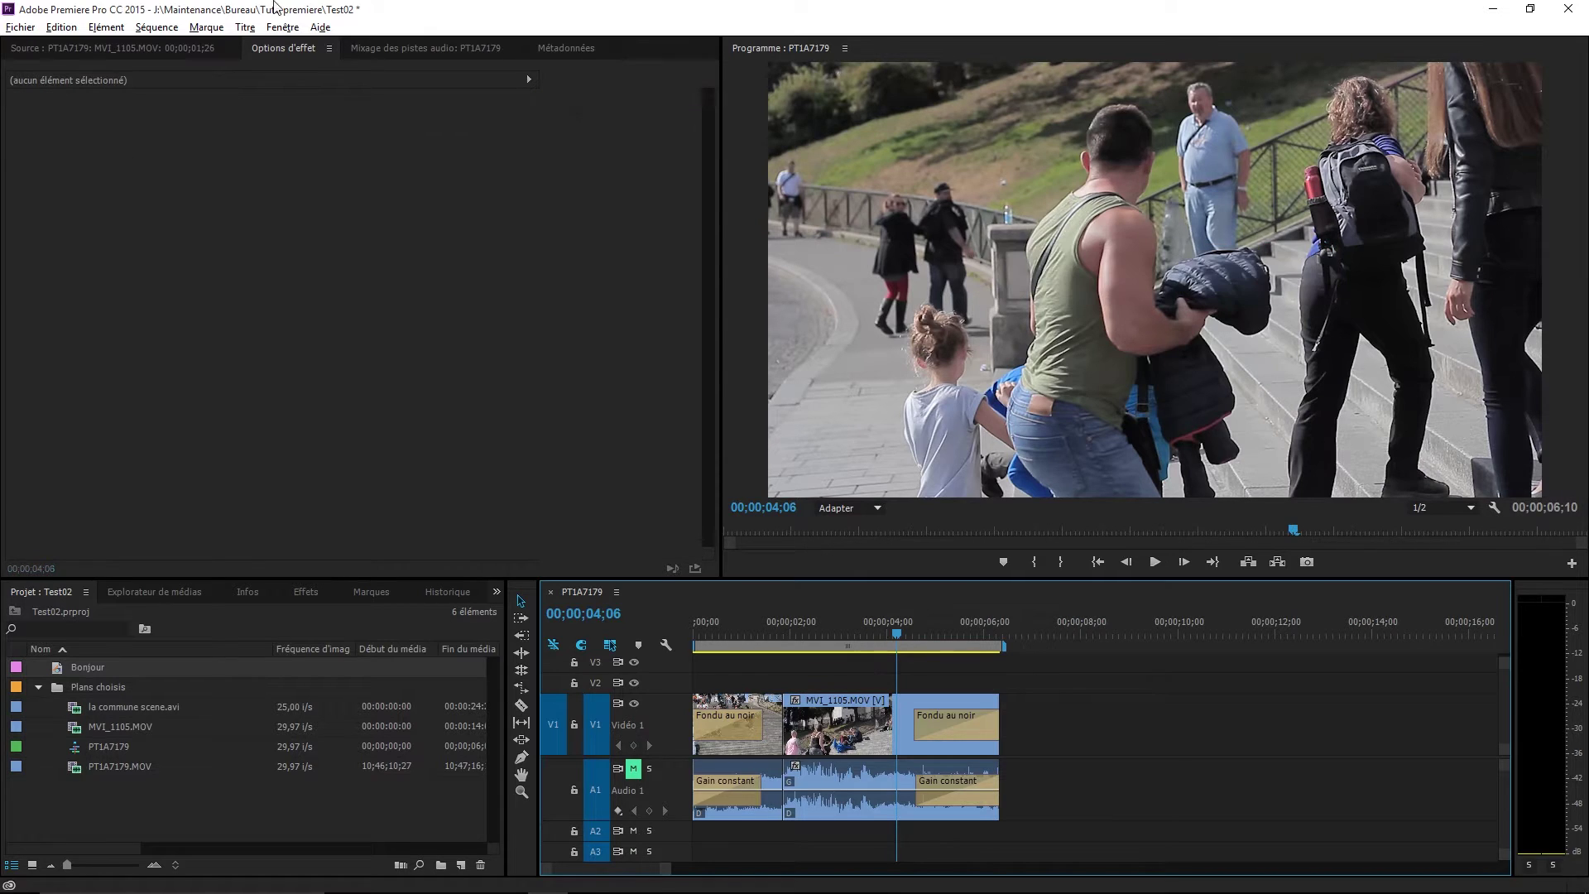
{"action": "left_click", "coordinate": [246, 28]}
{"action": "mouse_move", "coordinate": [384, 71]}
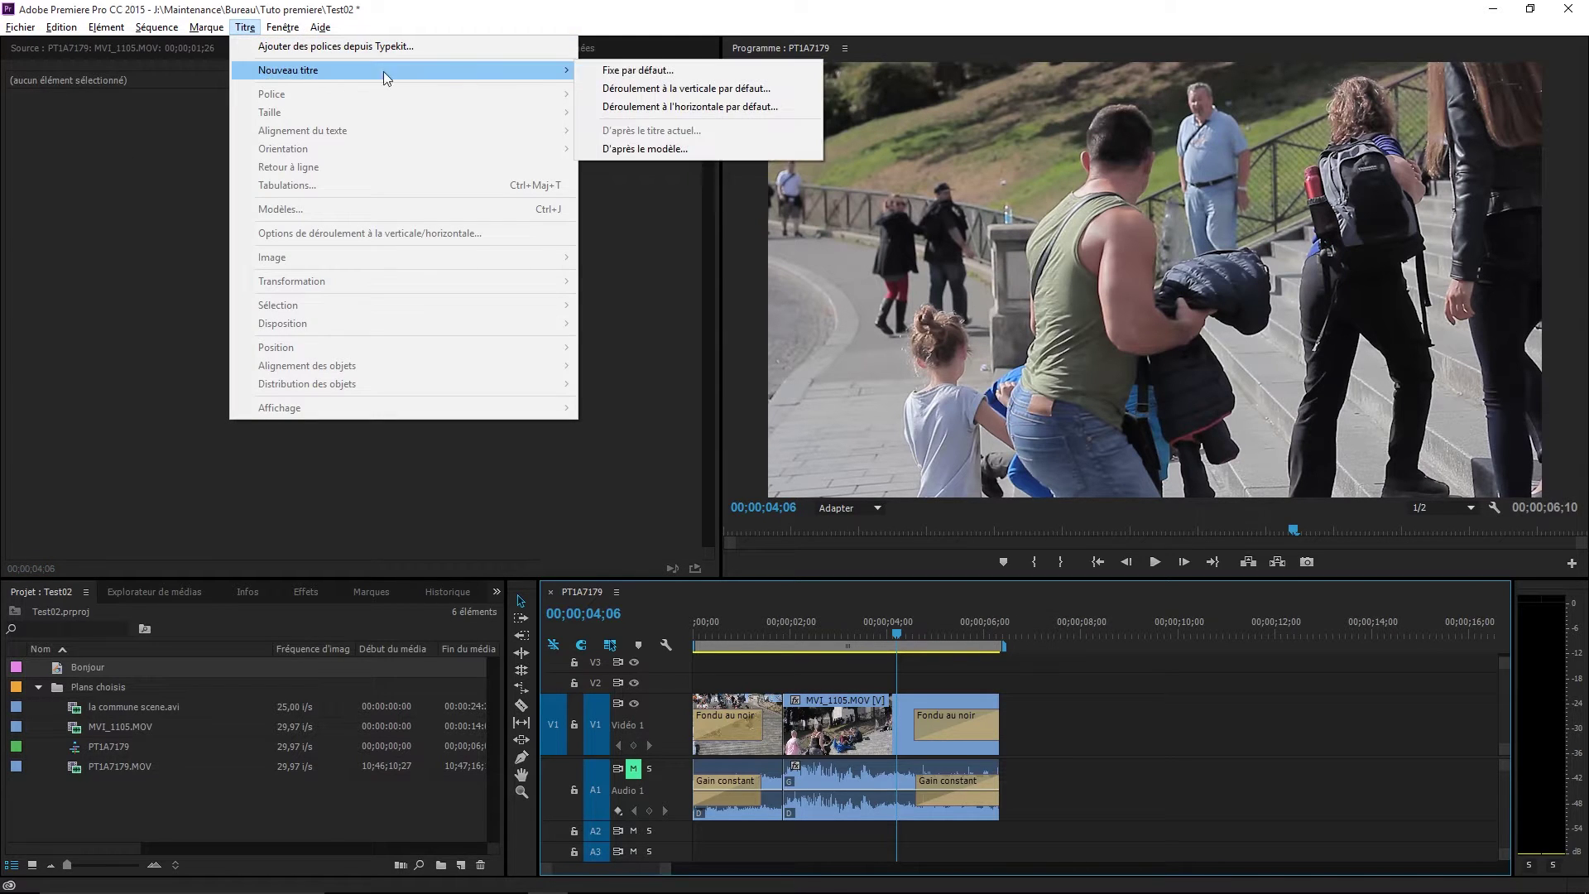
{"action": "left_click", "coordinate": [640, 72]}
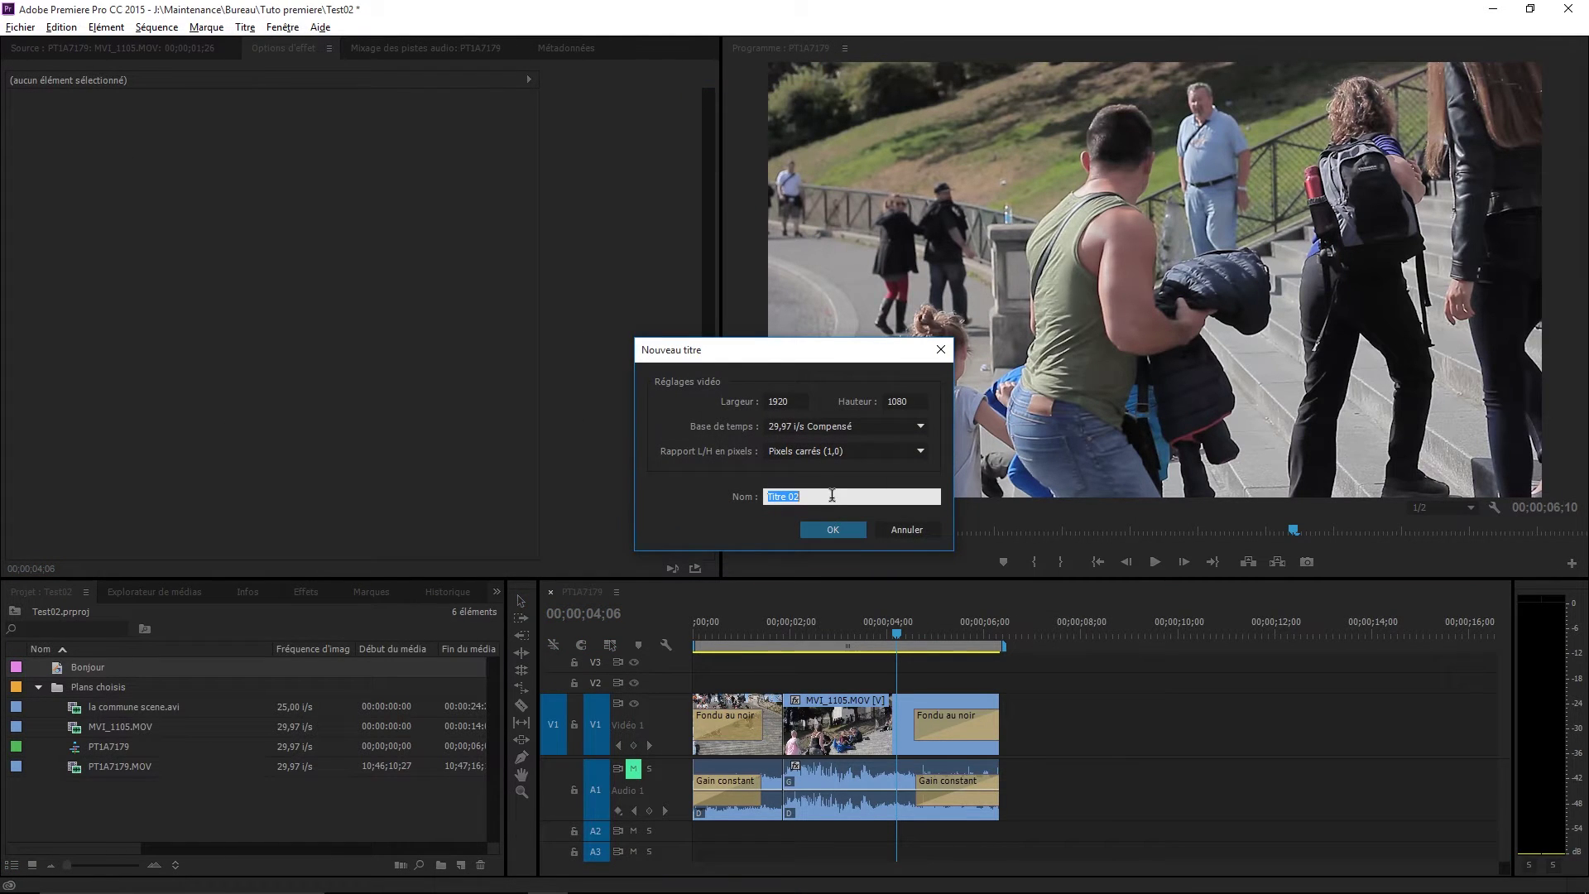
{"action": "type", "text": "sous titres"}
{"action": "left_click", "coordinate": [833, 528]}
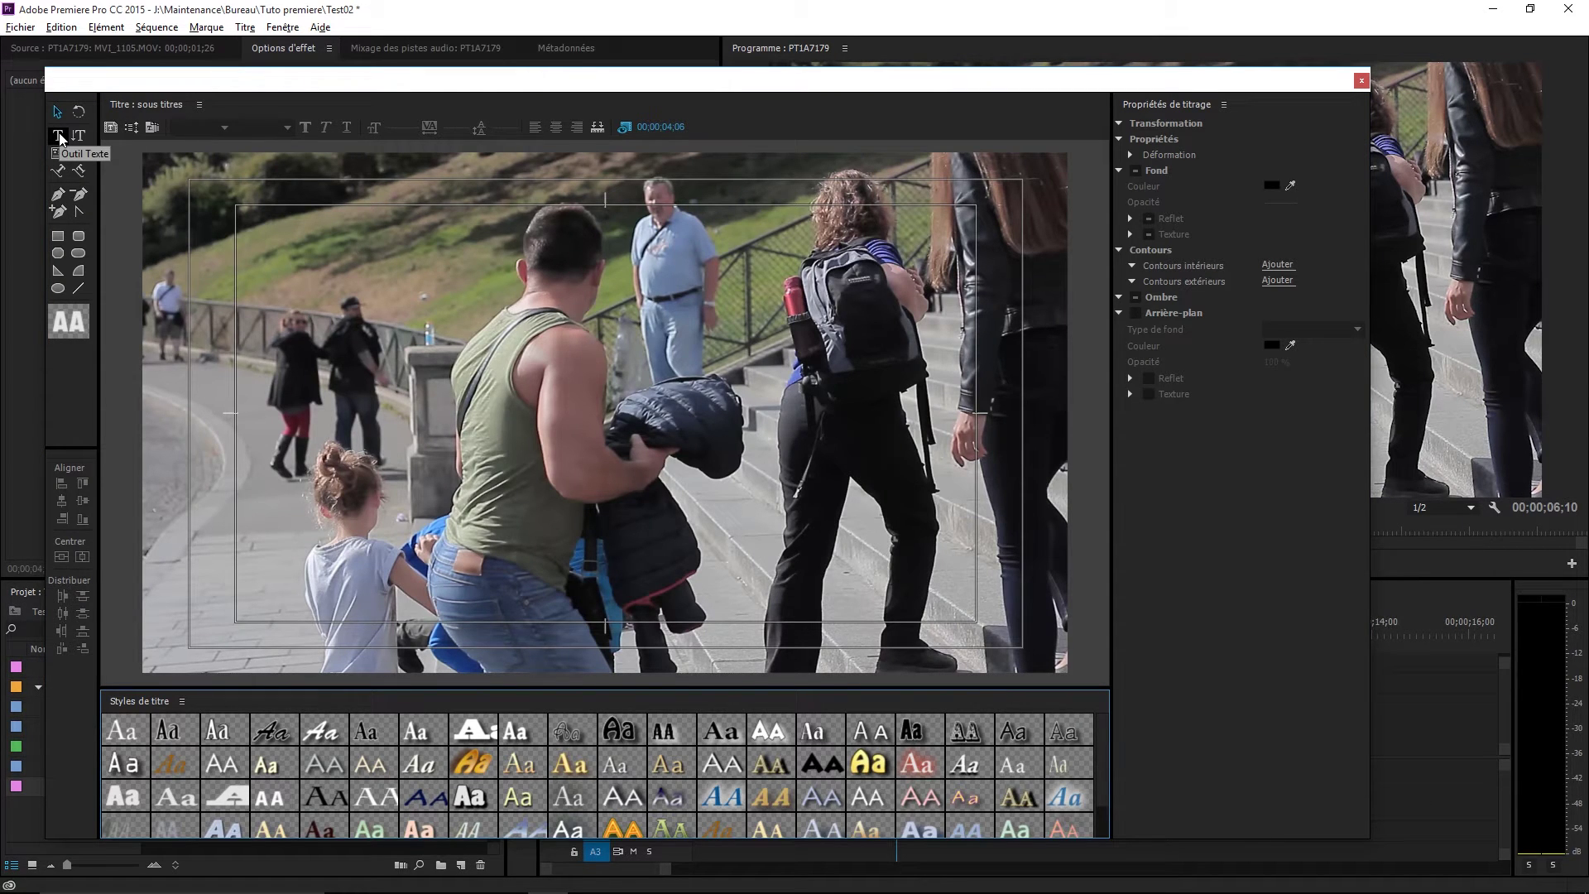
Add a centred filler text line dhdhgkhhkkhdghdkgdhkddjk near the lower edge of the sous titres title.
{"action": "left_click", "coordinate": [60, 138]}
{"action": "left_click", "coordinate": [605, 635]}
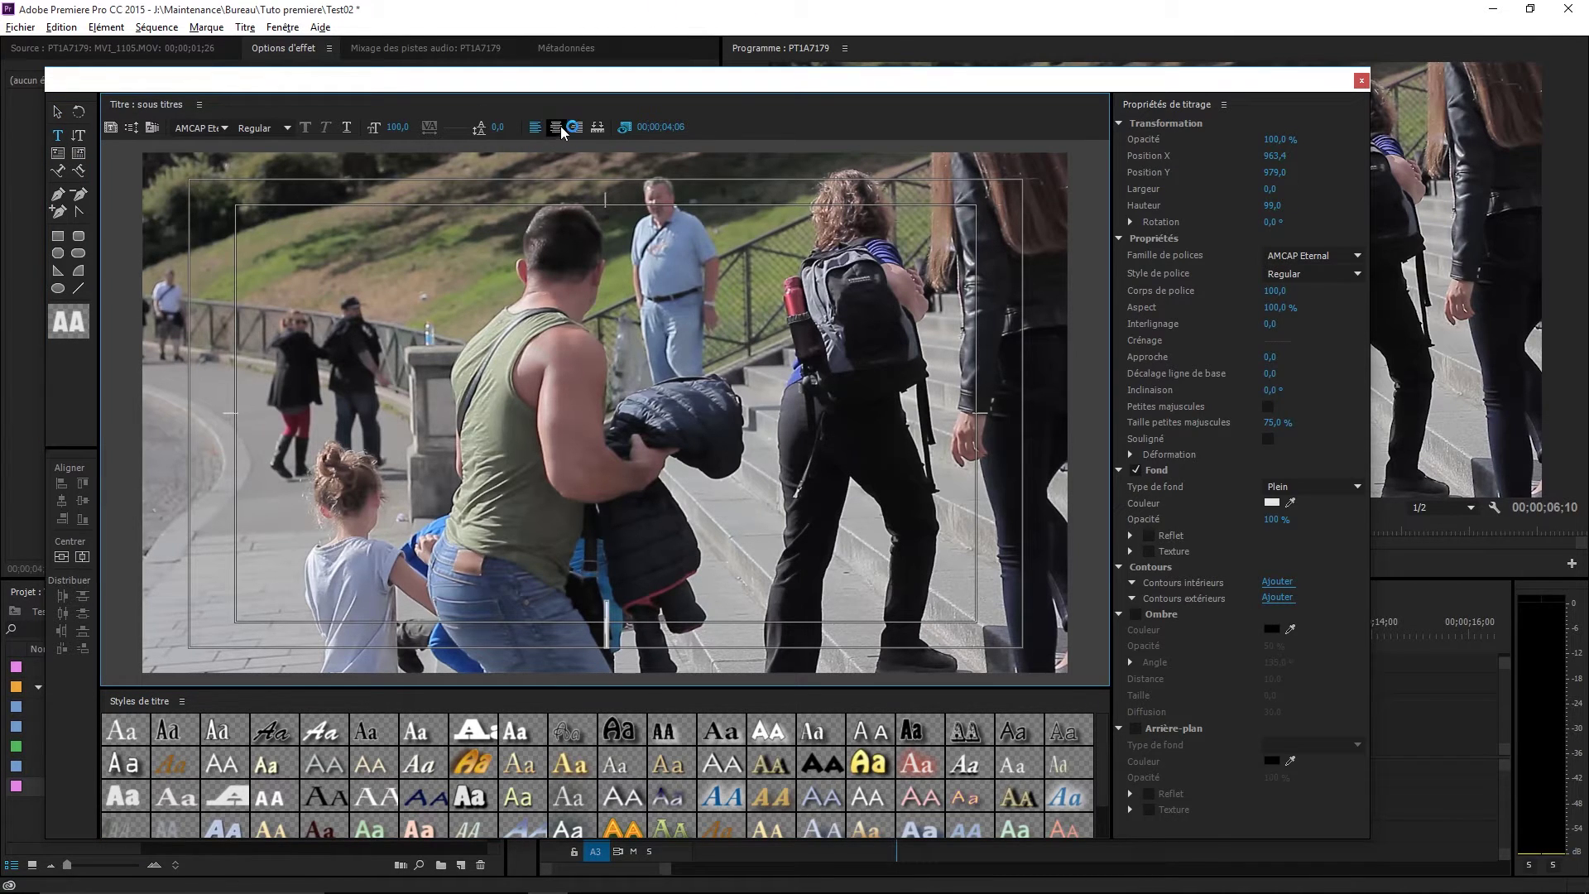
{"action": "type", "text": "DHDNGKHHKKHDGHDKGDHKDDJK"}
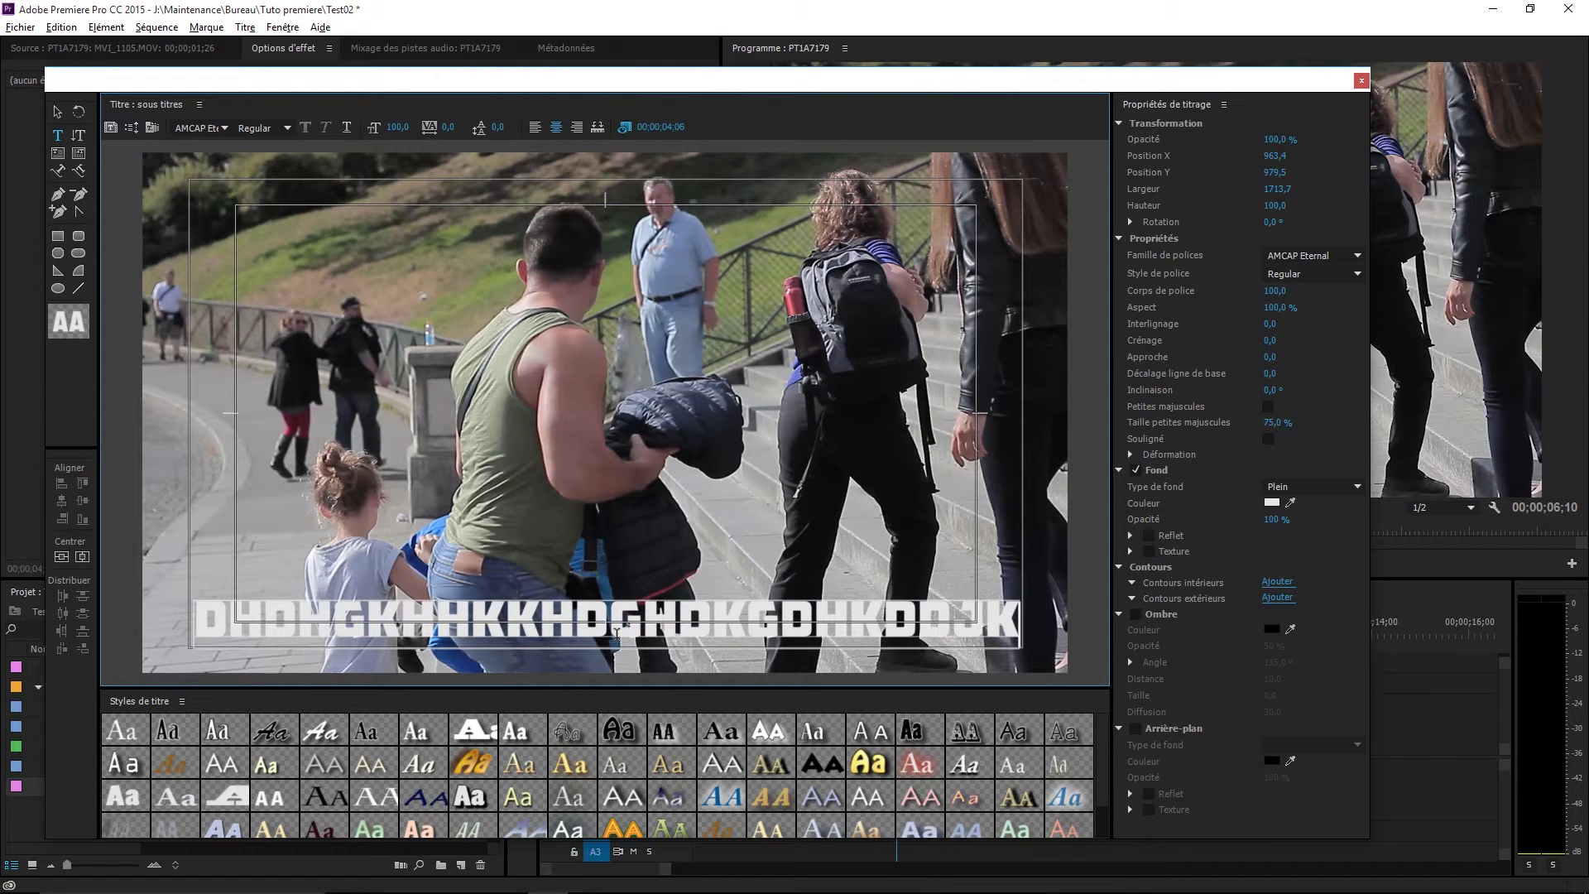
Set the subtitle text's font size to 39 and add an outer stroke of size 53.
{"action": "left_click_drag", "start_coordinate": [1274, 290], "coordinate": [1224, 290]}
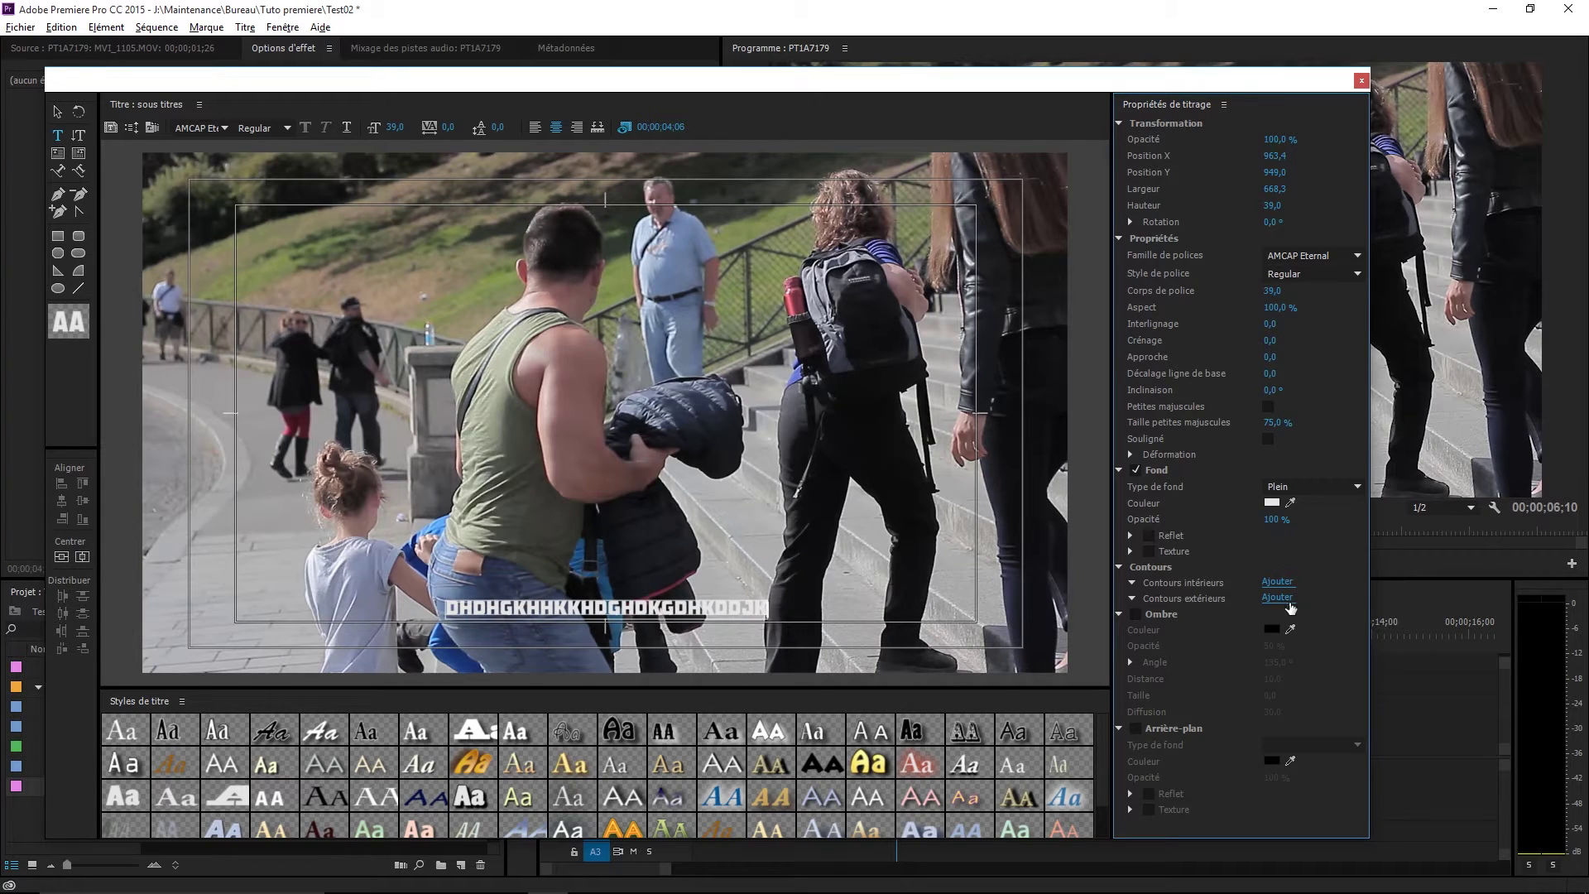
{"action": "left_click", "coordinate": [1287, 599]}
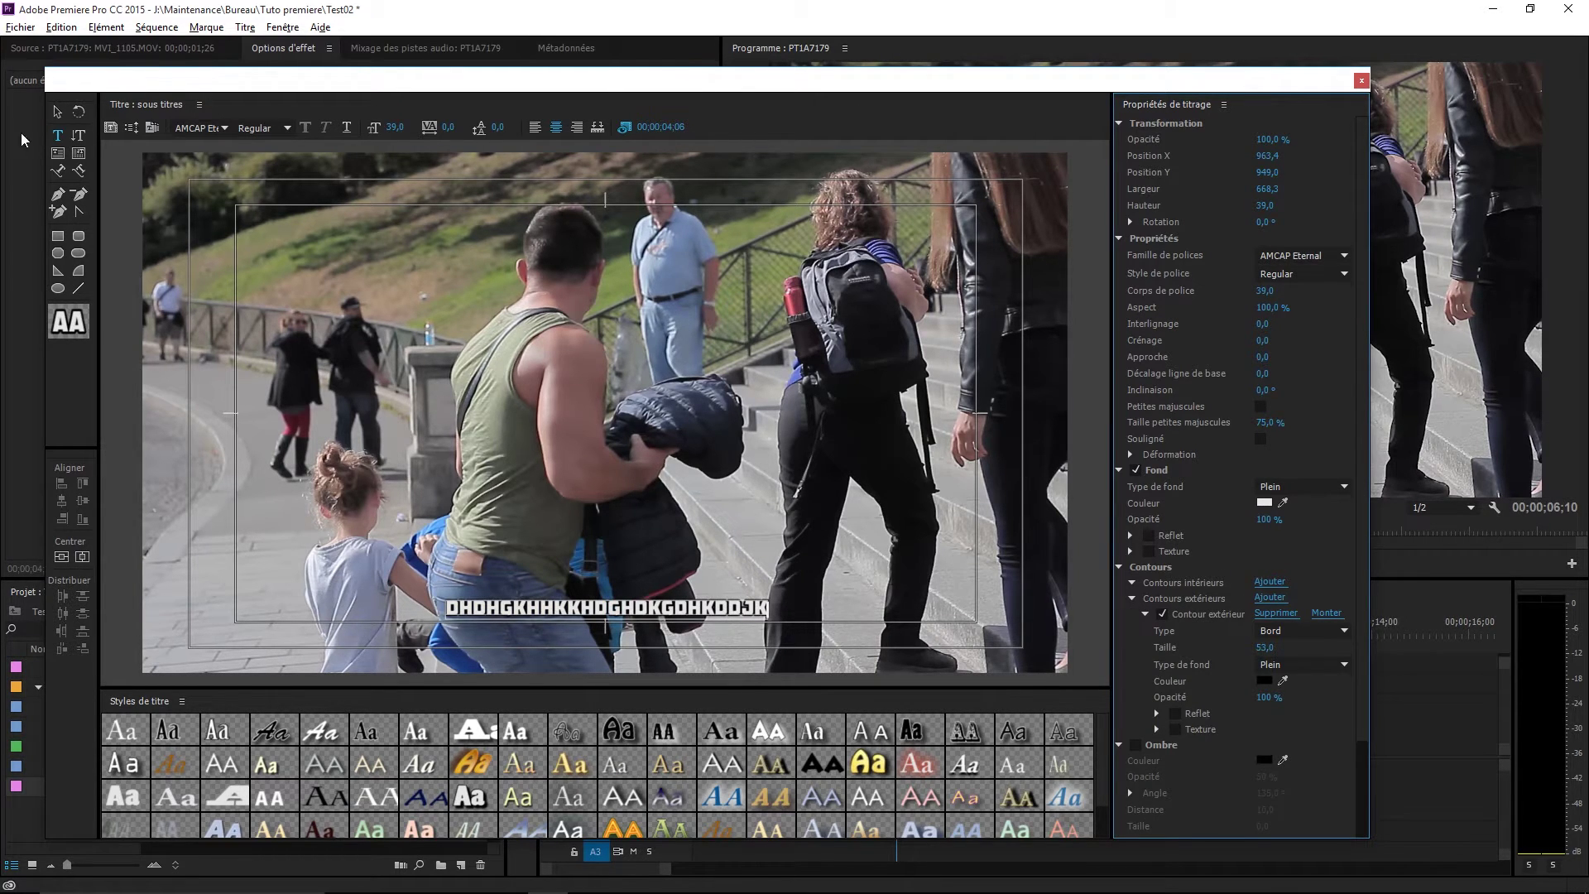
Move the subtitle text down to about Y 1030 and set its X position to 960.
{"action": "left_click", "coordinate": [58, 112]}
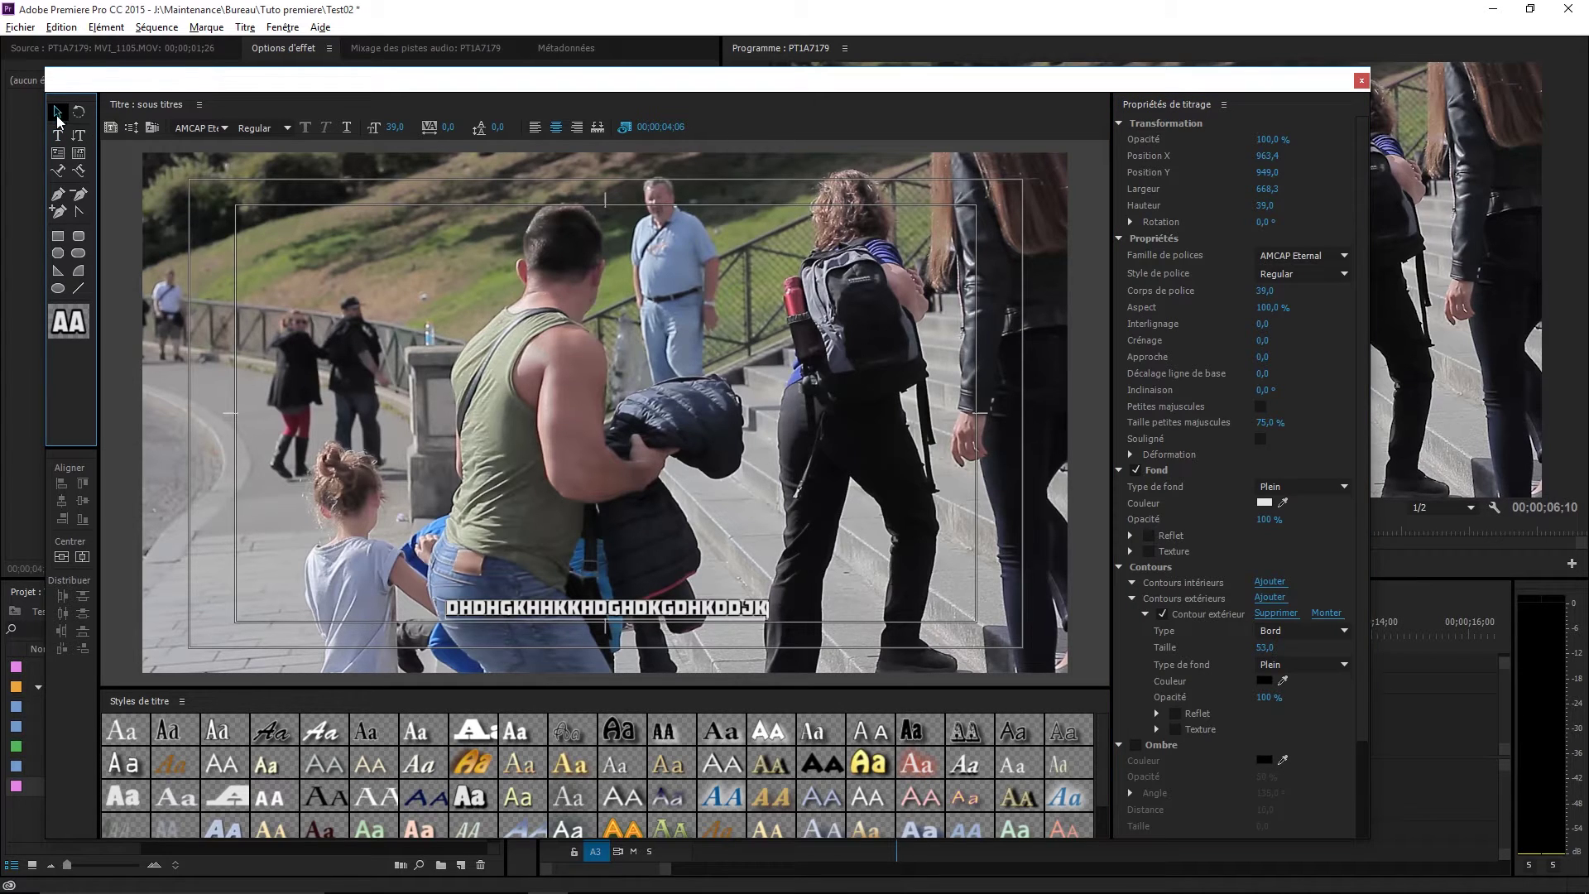
{"action": "left_click", "coordinate": [588, 622]}
{"action": "left_click_drag", "start_coordinate": [639, 616], "coordinate": [637, 642]}
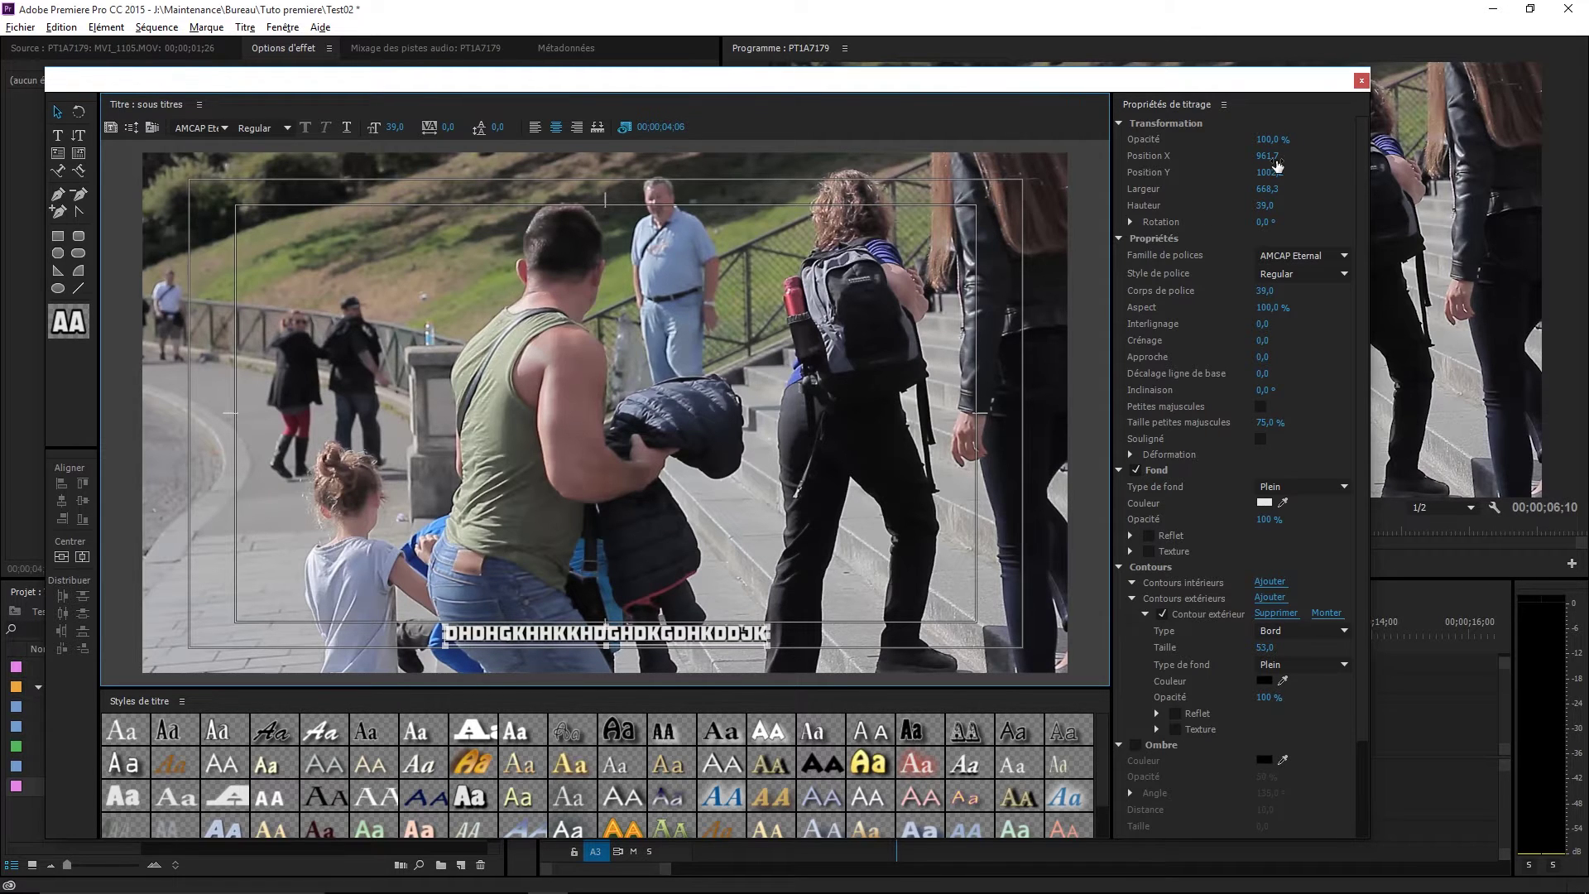
{"action": "left_click", "coordinate": [1272, 157]}
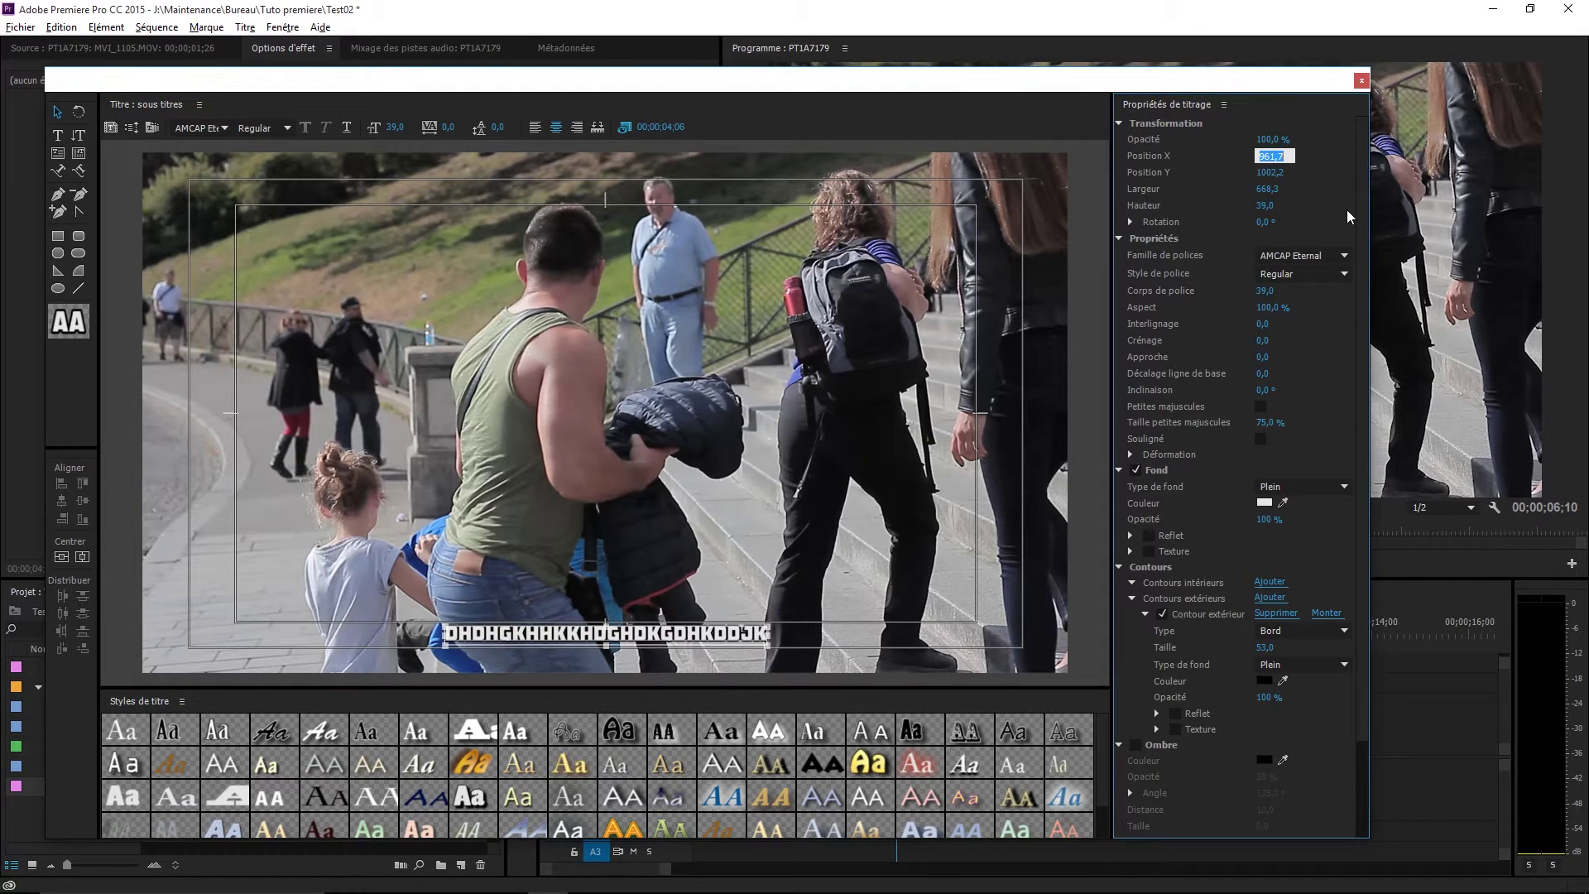
{"action": "type", "text": "960"}
{"action": "key", "text": "Return"}
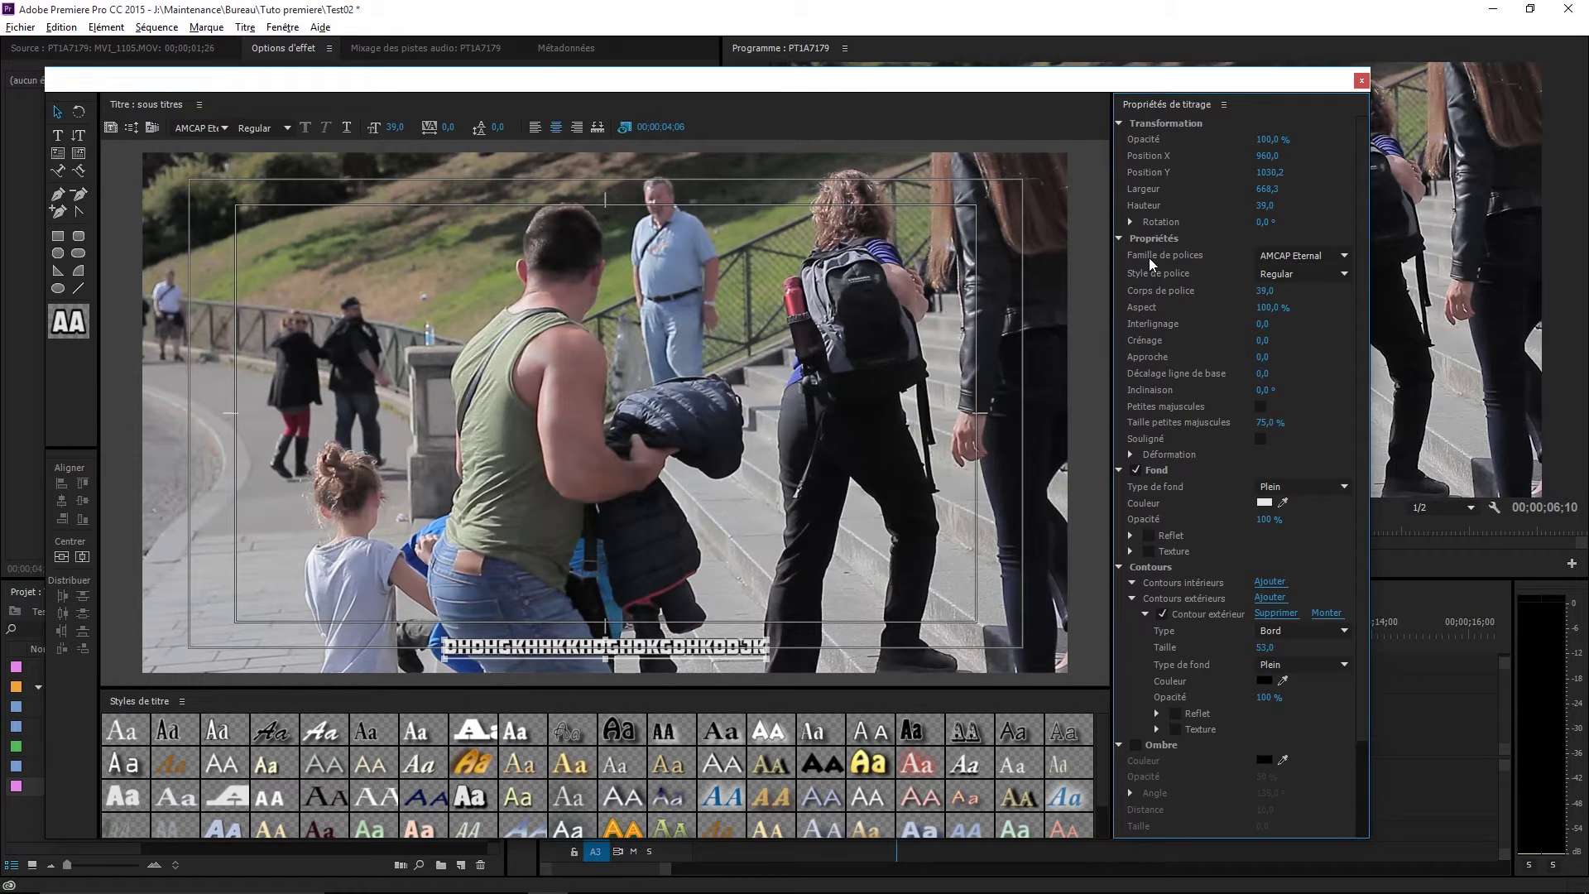
Change the subtitle text's font family to Cambria and close the title editor.
{"action": "left_click", "coordinate": [1344, 255]}
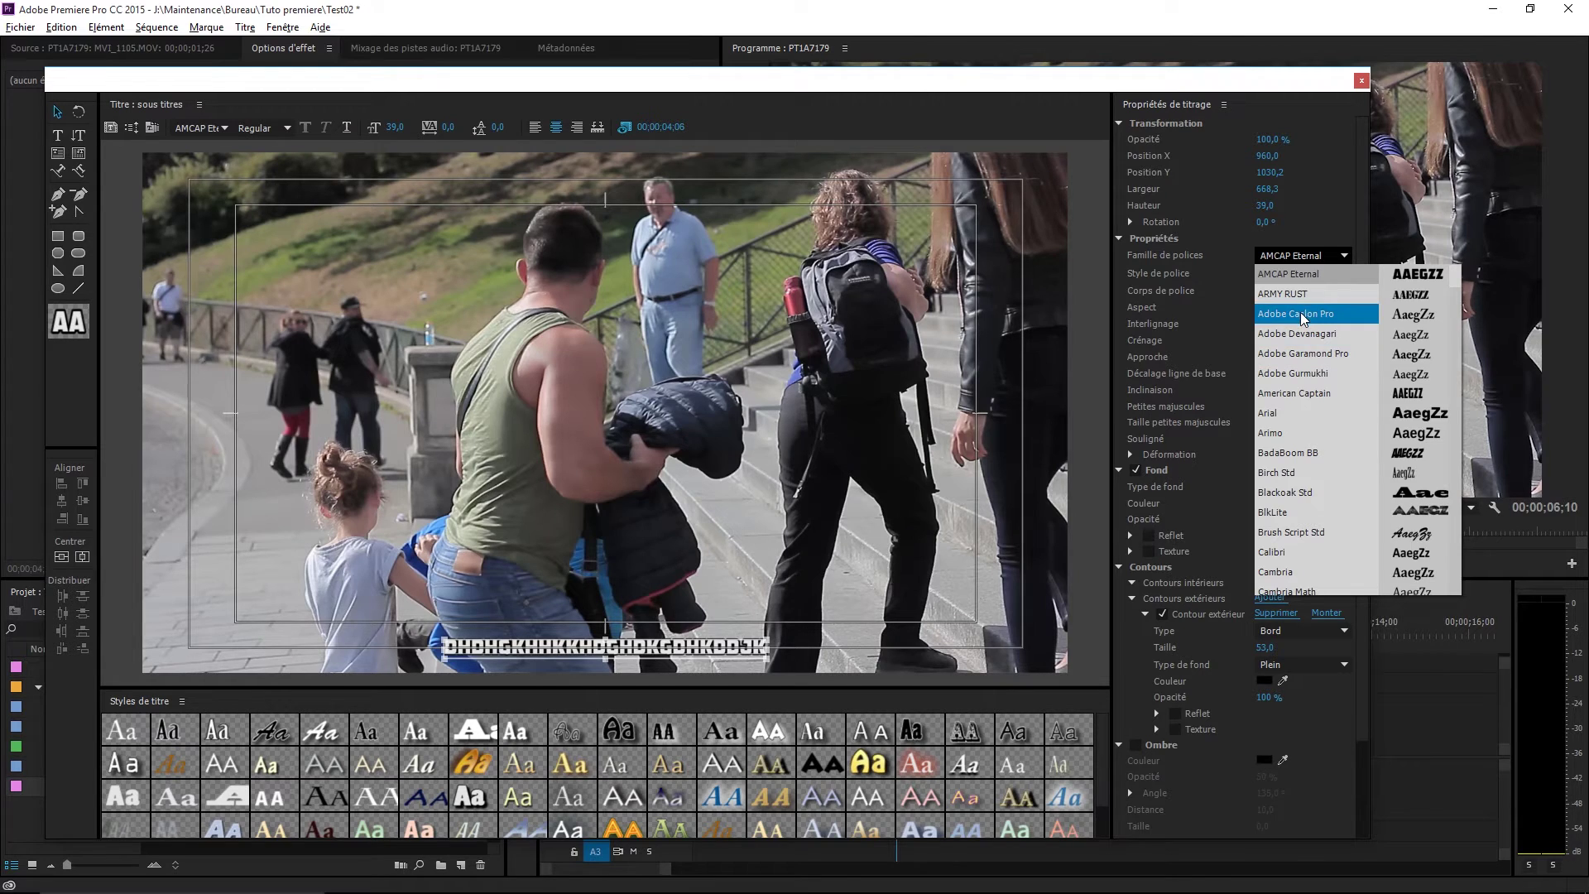
{"action": "left_click", "coordinate": [1275, 572]}
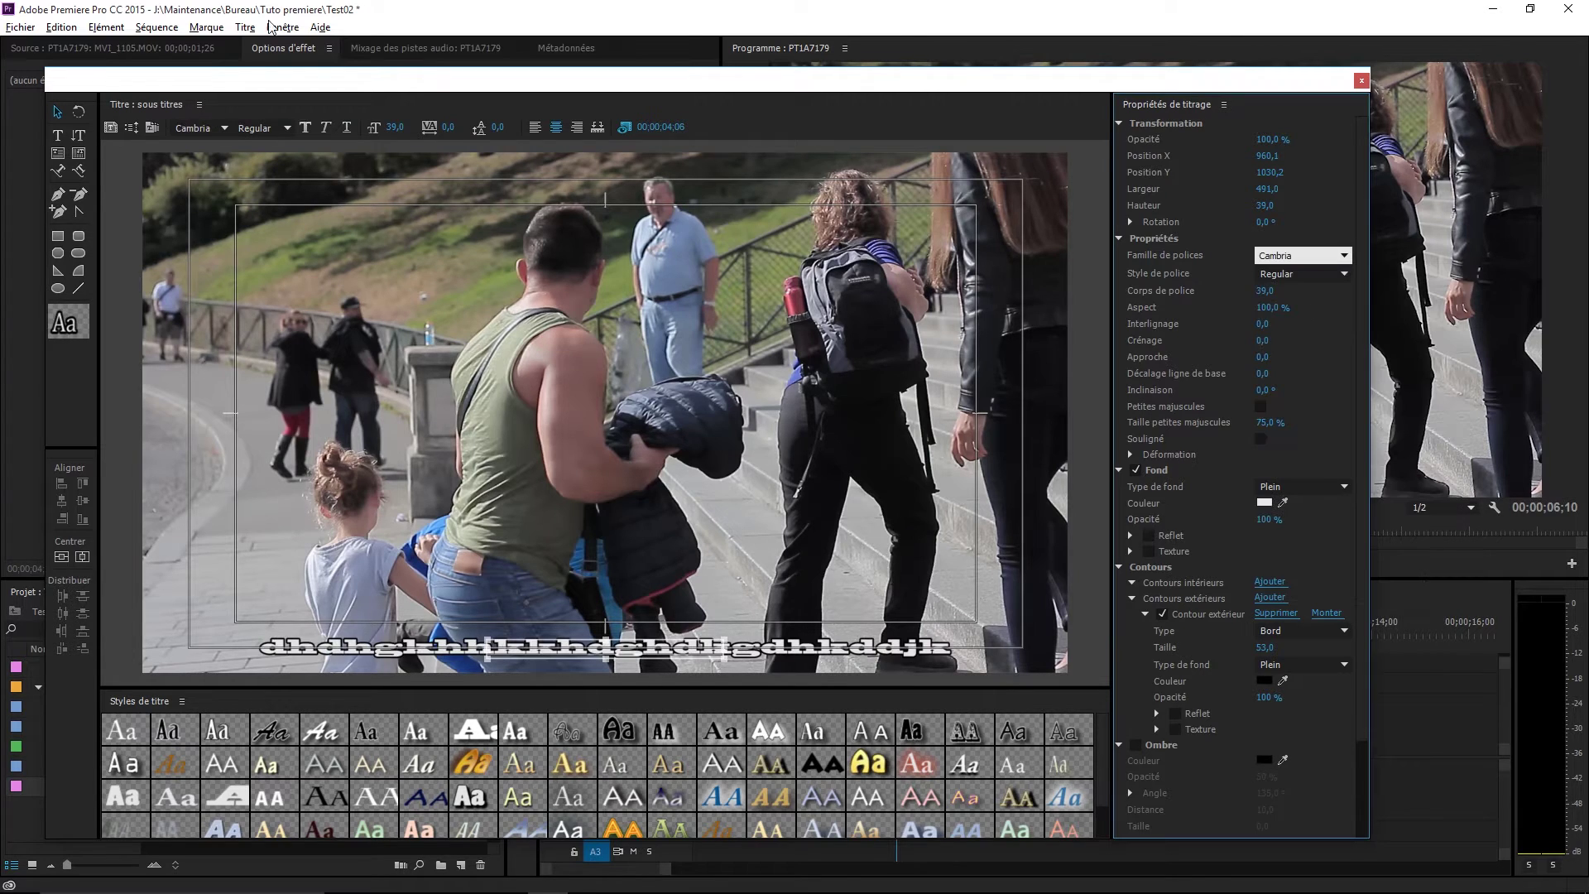
{"action": "left_click", "coordinate": [224, 130]}
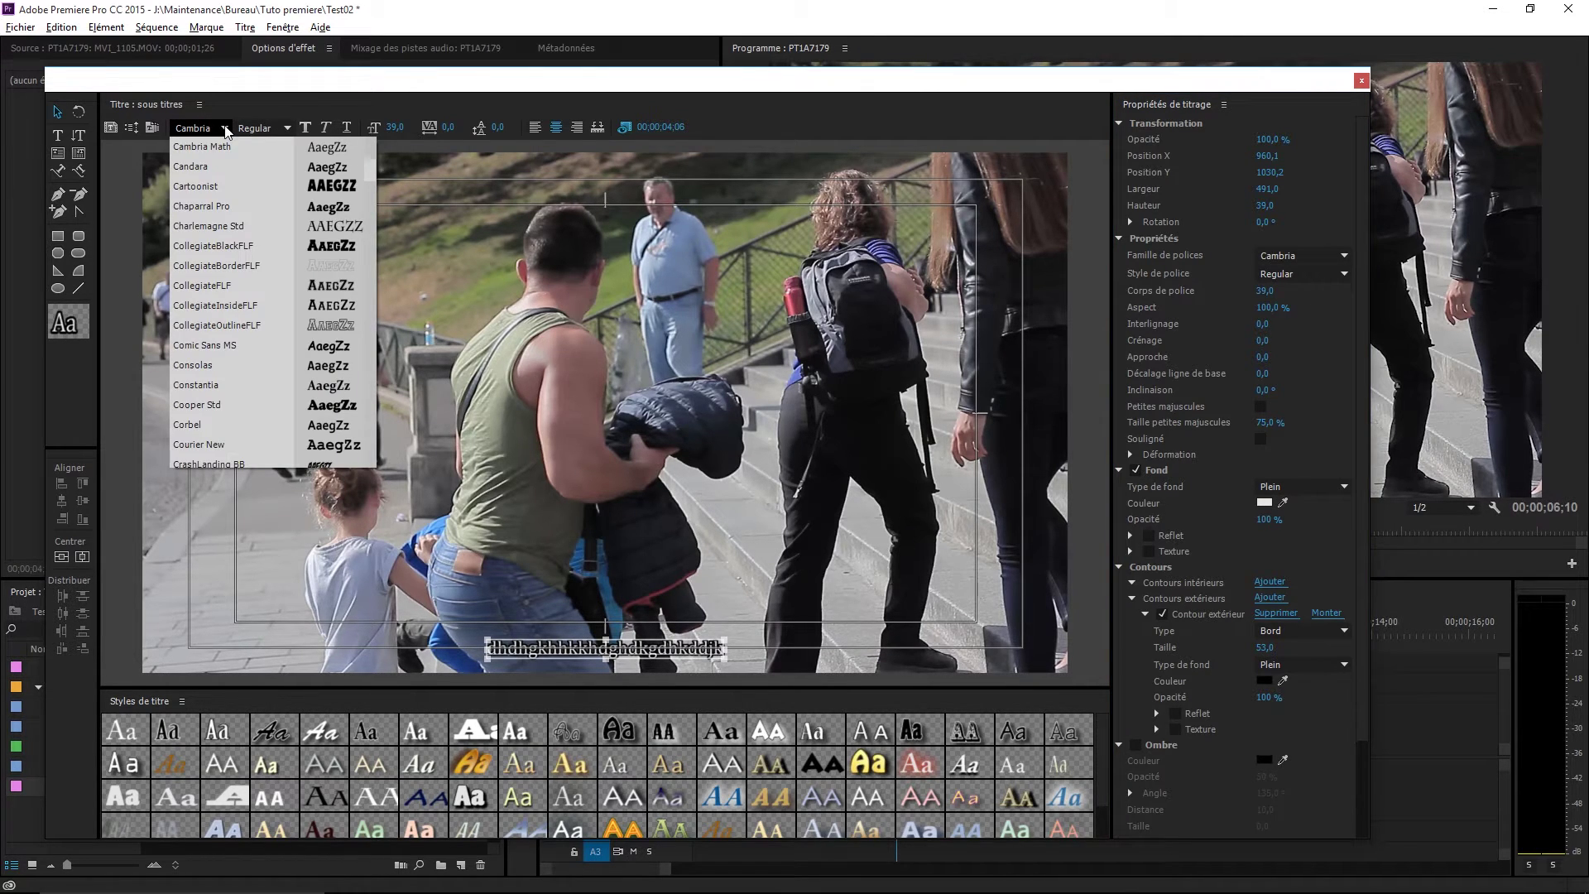
{"action": "left_click", "coordinate": [1360, 81]}
Place the sous titres title on track V2 above the MVI_1105.MOV clip.
{"action": "left_click_drag", "start_coordinate": [58, 790], "coordinate": [108, 784]}
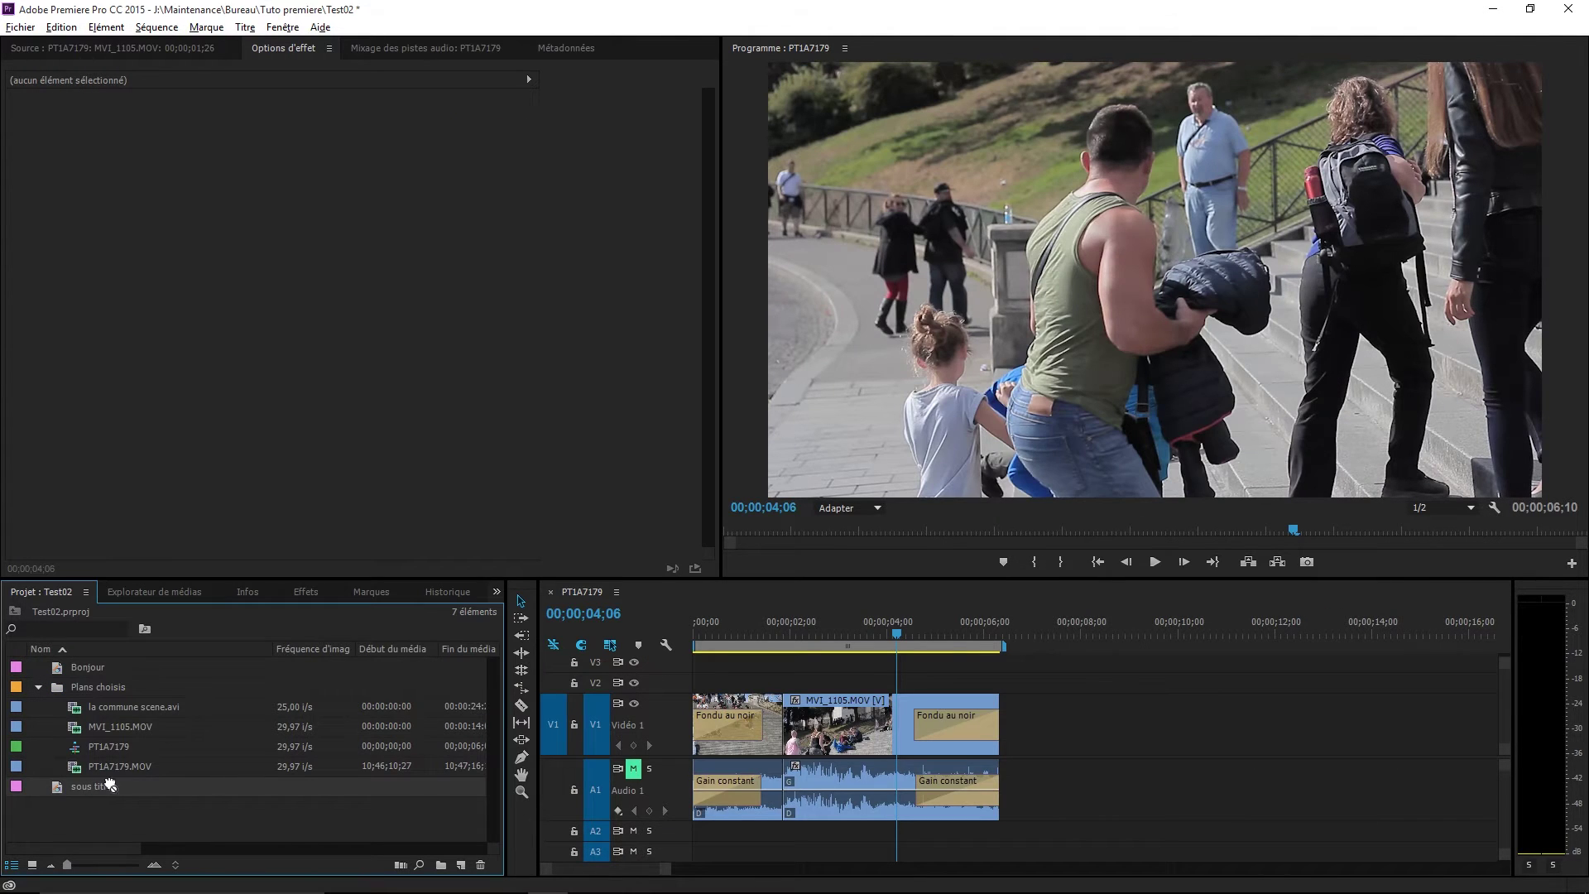
{"action": "left_click_drag", "start_coordinate": [556, 757], "coordinate": [811, 689]}
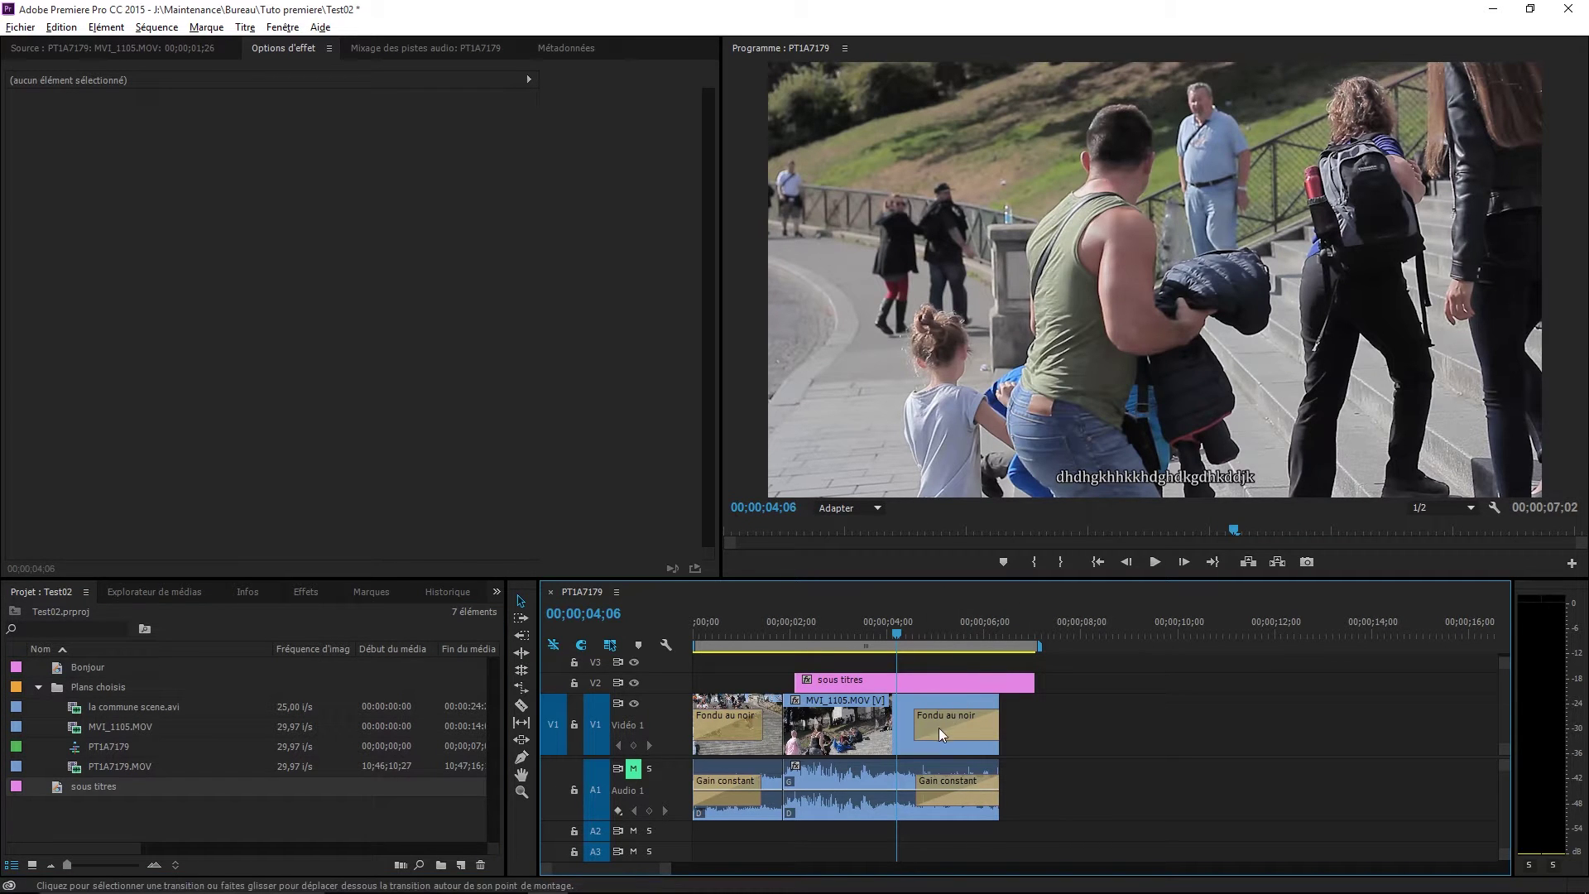
Move the MVI_1105.MOV video to V2, put the sous titres title beneath it on V1, and preview a frame.
{"action": "left_click_drag", "start_coordinate": [1010, 683], "coordinate": [1370, 694]}
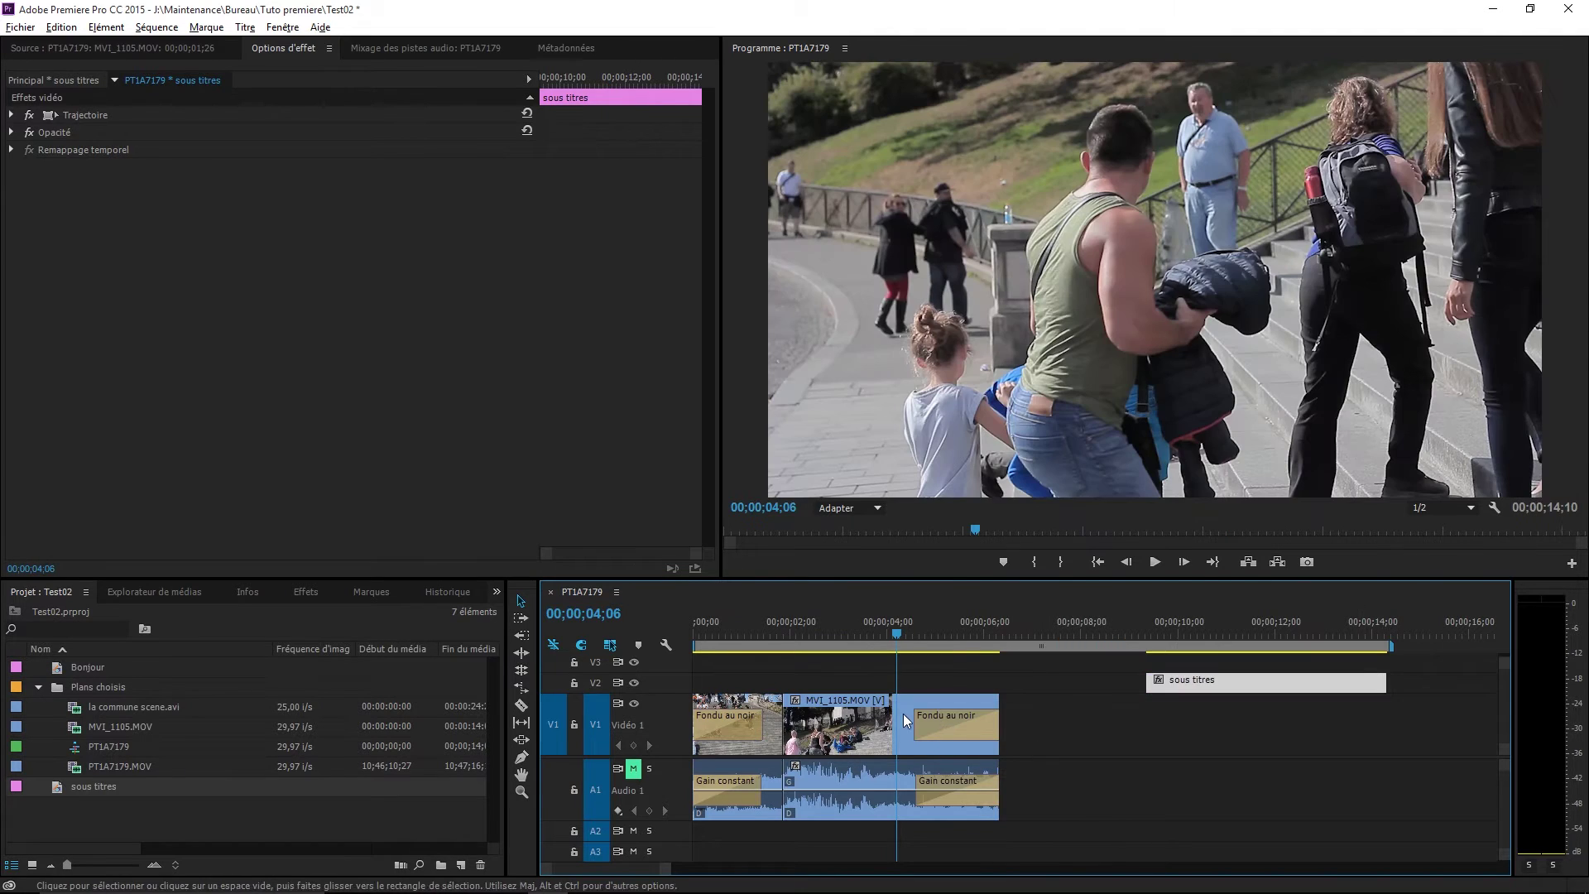
{"action": "left_click_drag", "start_coordinate": [901, 714], "coordinate": [908, 688]}
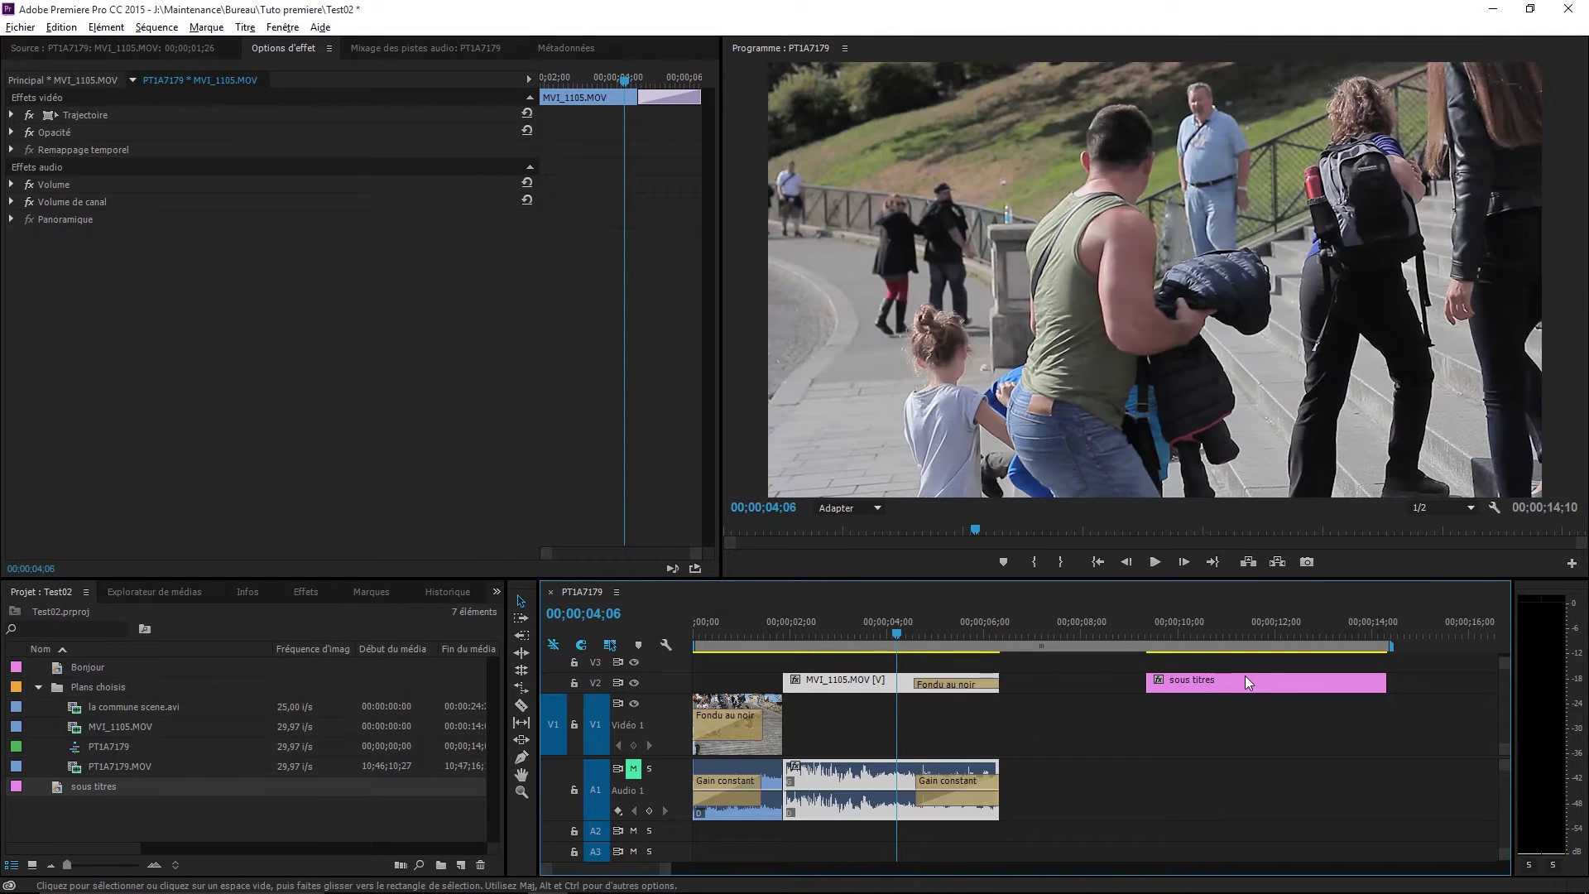
{"action": "left_click_drag", "start_coordinate": [1249, 682], "coordinate": [887, 710]}
{"action": "left_click_drag", "start_coordinate": [851, 634], "coordinate": [841, 636]}
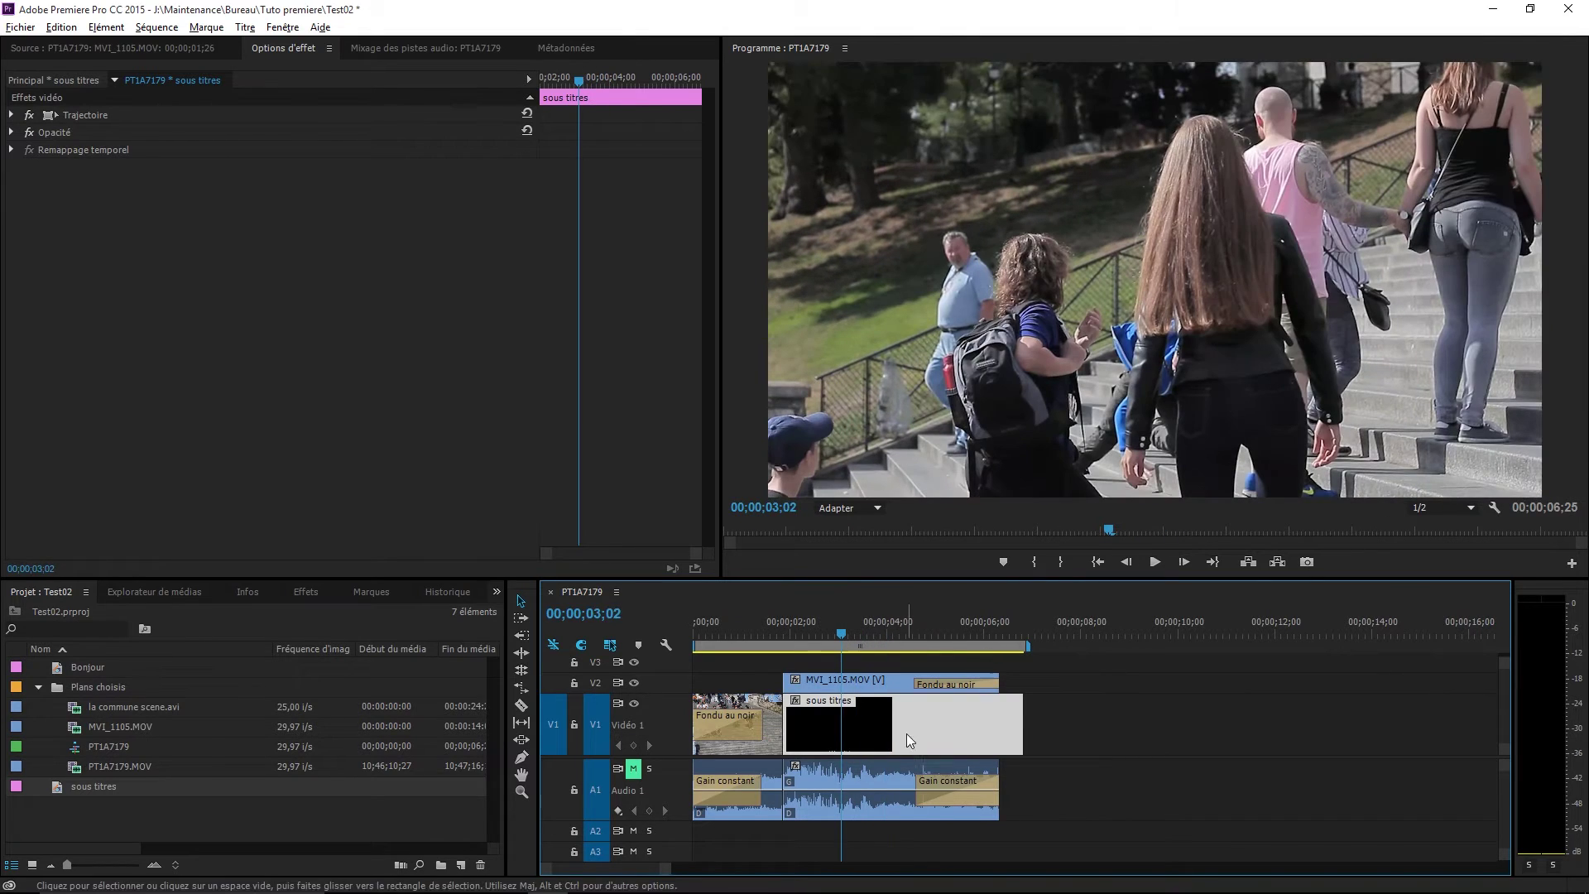
Move the sous titres title to V3 above the MVI_1105.MOV clip and play back the overlay.
{"action": "left_click_drag", "start_coordinate": [925, 739], "coordinate": [924, 659]}
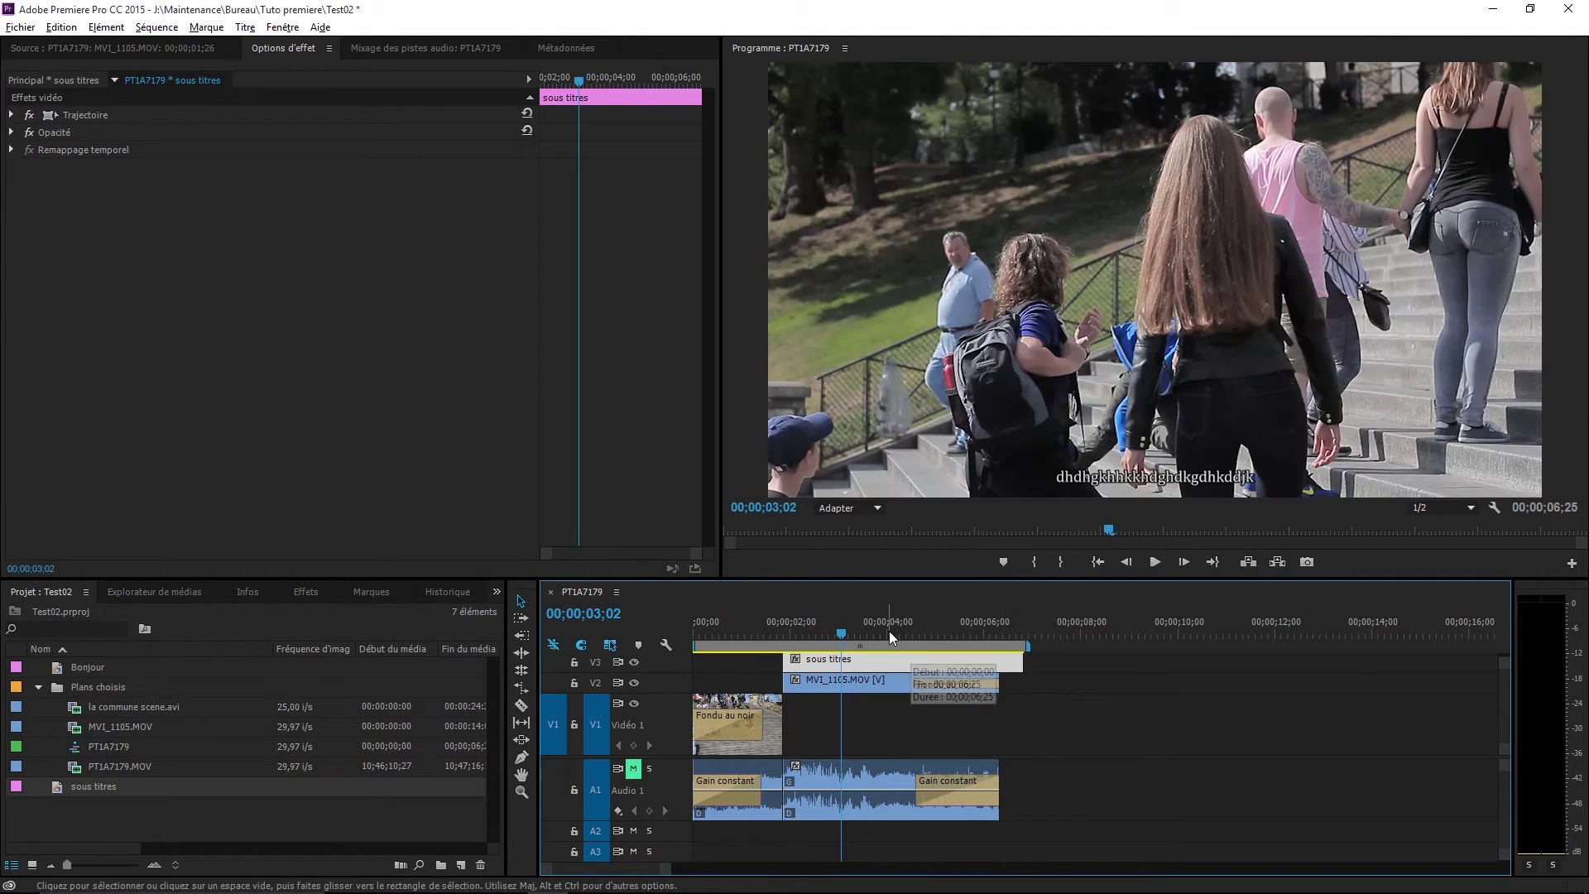
{"action": "left_click", "coordinate": [824, 634]}
{"action": "key", "text": "space"}
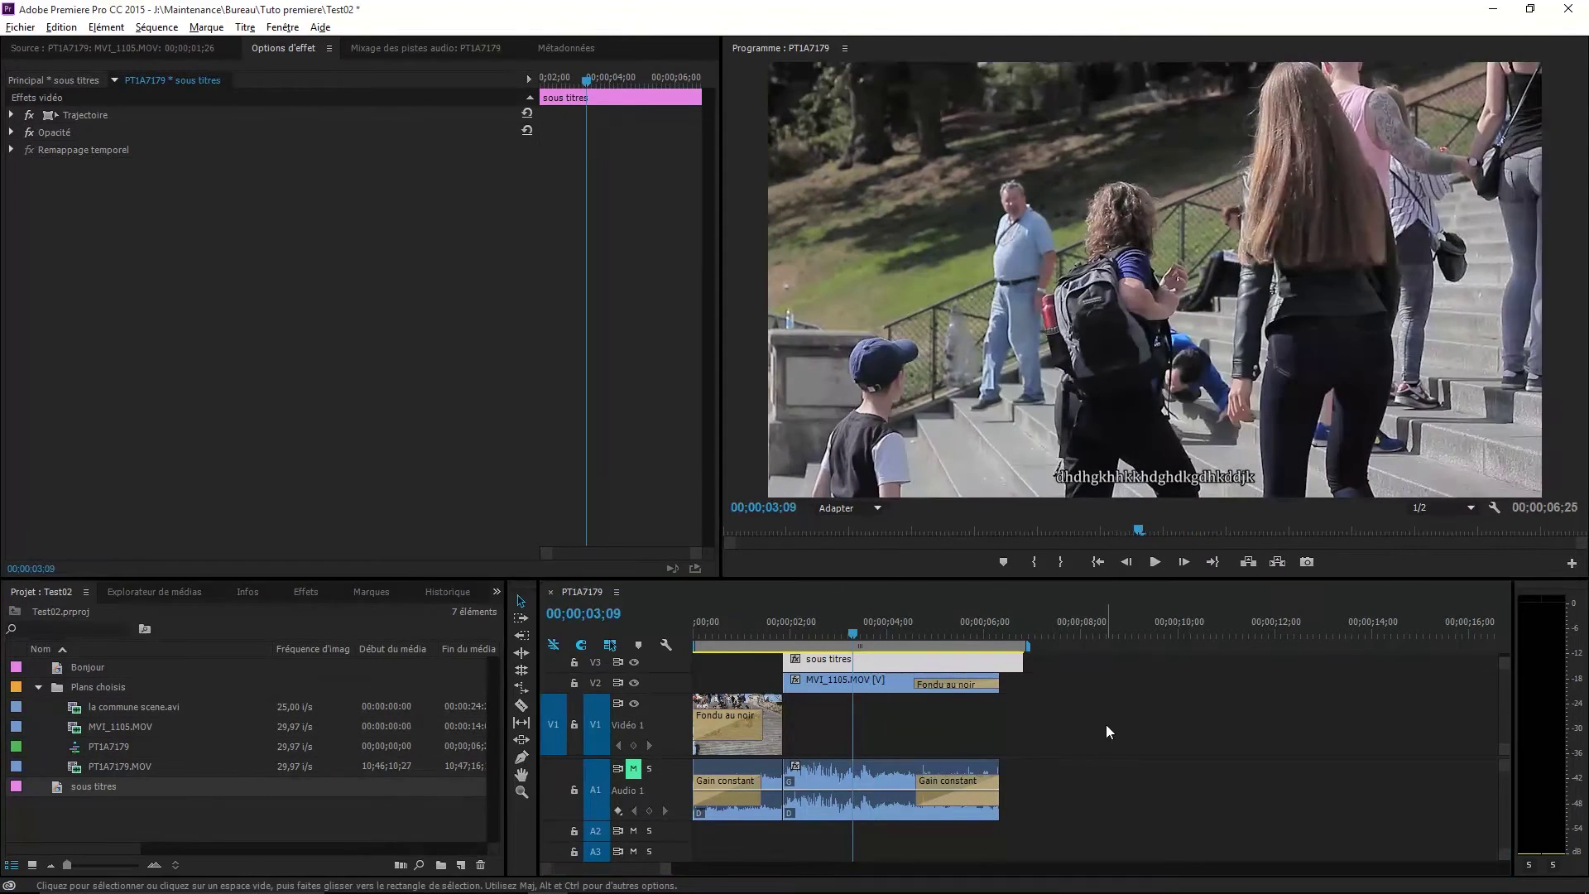
Check the subtitle past the end of the video and trim the title's end to match the MVI_1105.MOV clip.
{"action": "left_click", "coordinate": [1007, 638]}
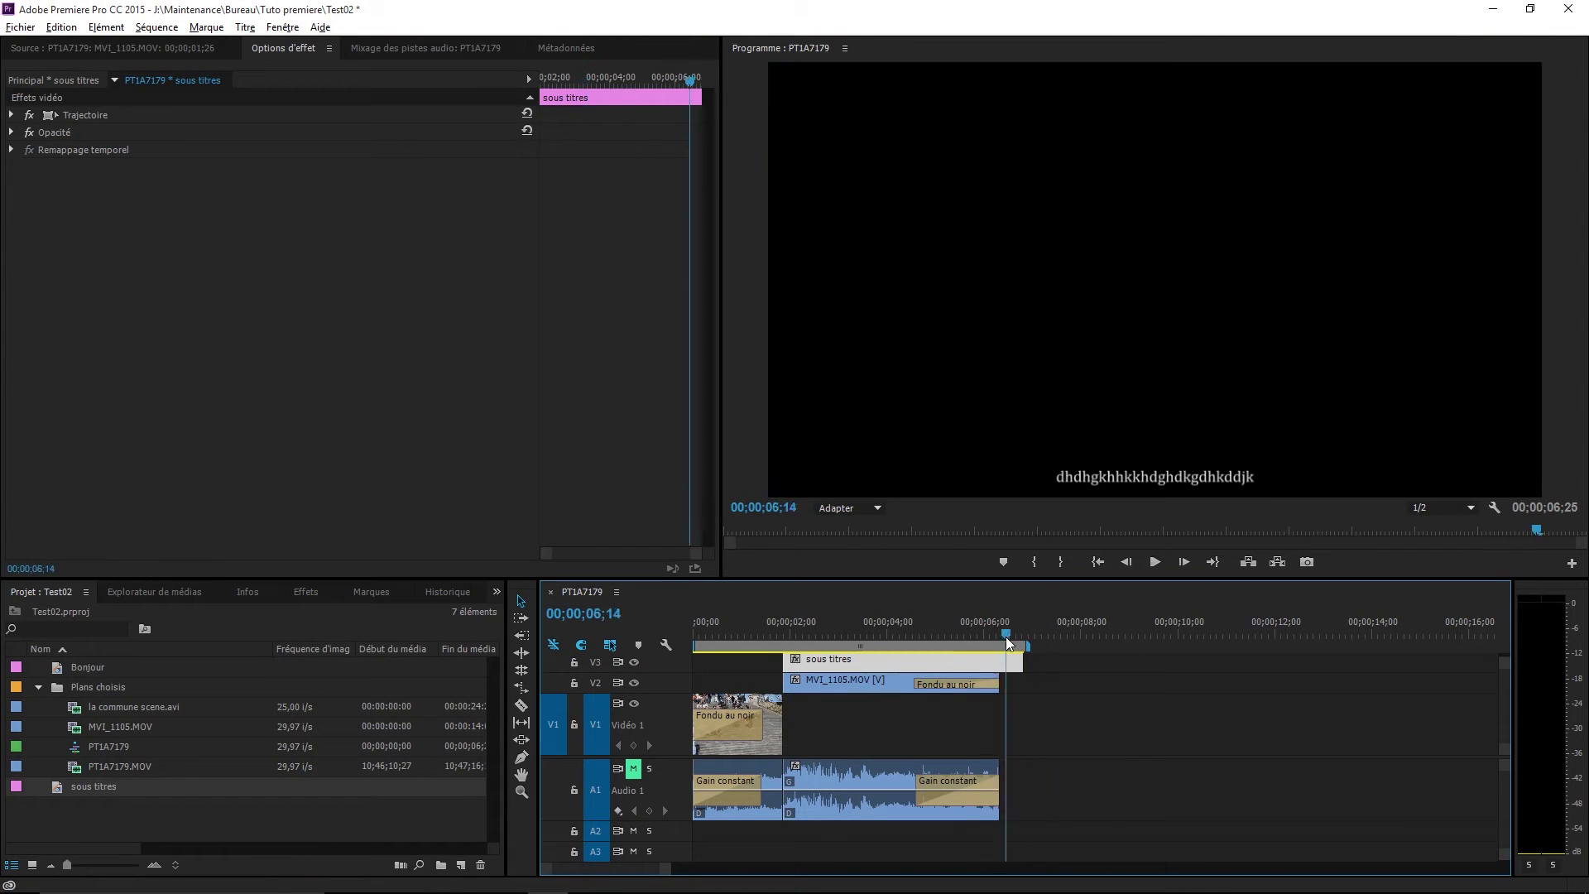
{"action": "left_click", "coordinate": [965, 637]}
{"action": "left_click_drag", "start_coordinate": [1023, 662], "coordinate": [997, 664]}
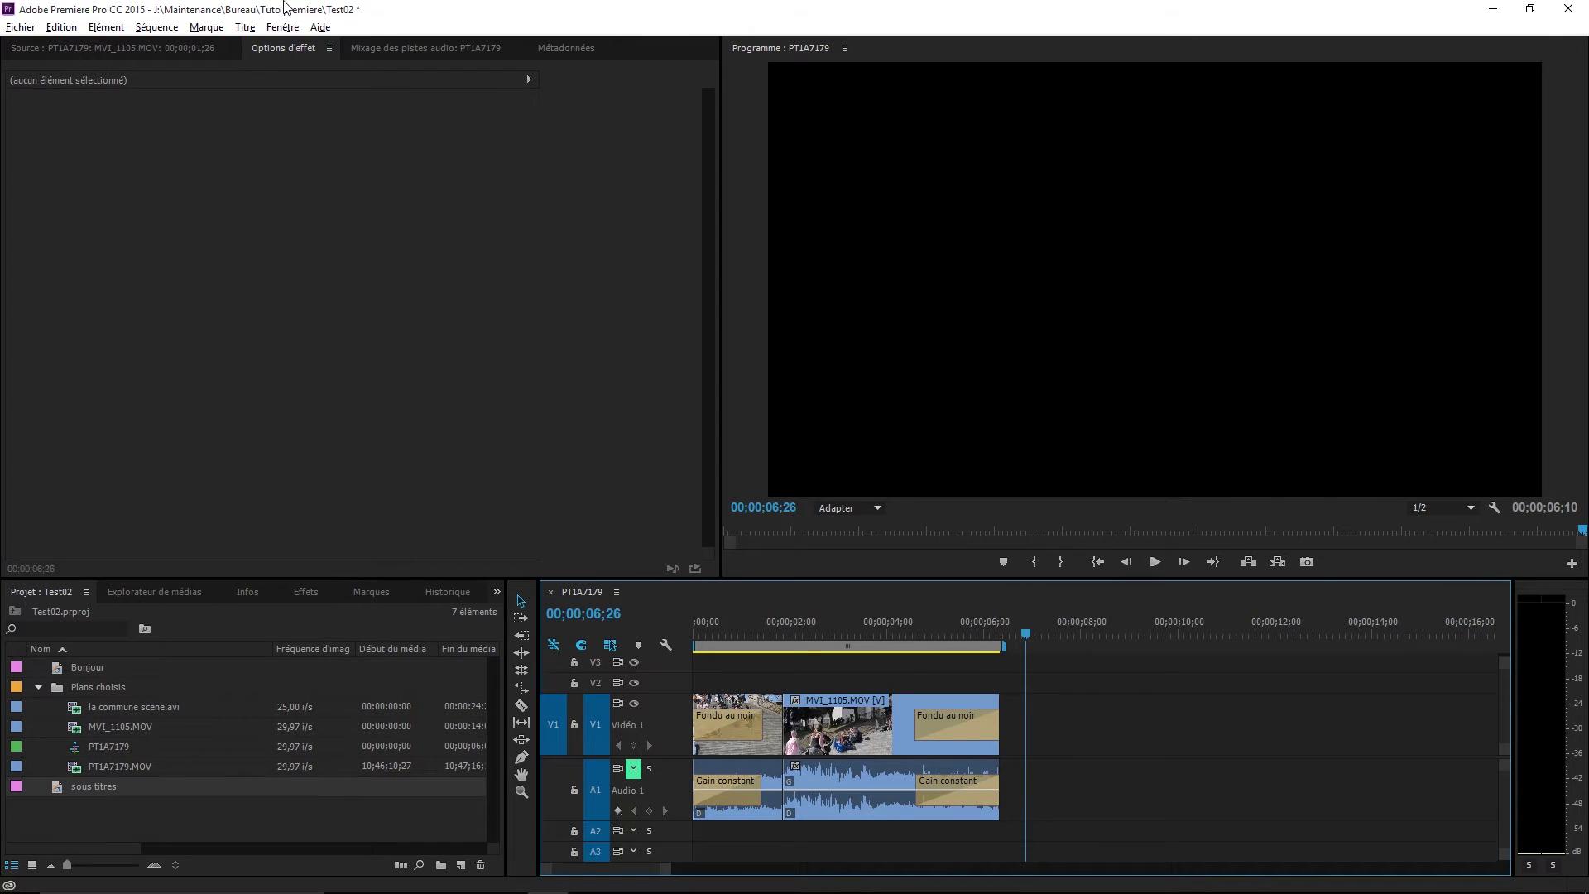
Create a new default vertically rolling title named générique.
{"action": "left_click", "coordinate": [232, 30]}
{"action": "mouse_move", "coordinate": [288, 74]}
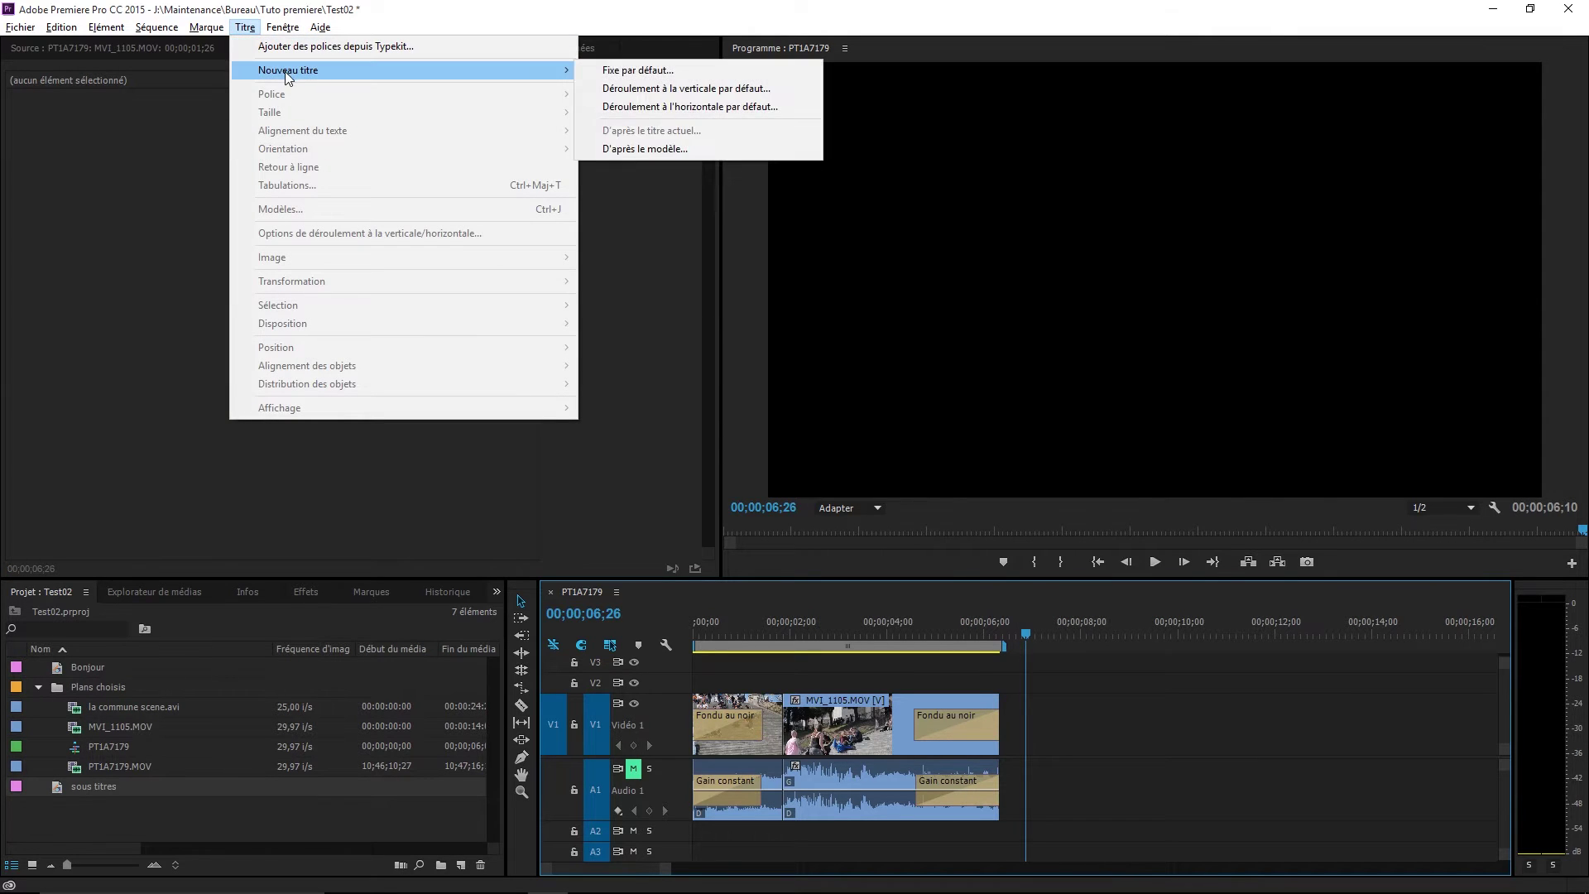
{"action": "left_click", "coordinate": [634, 91]}
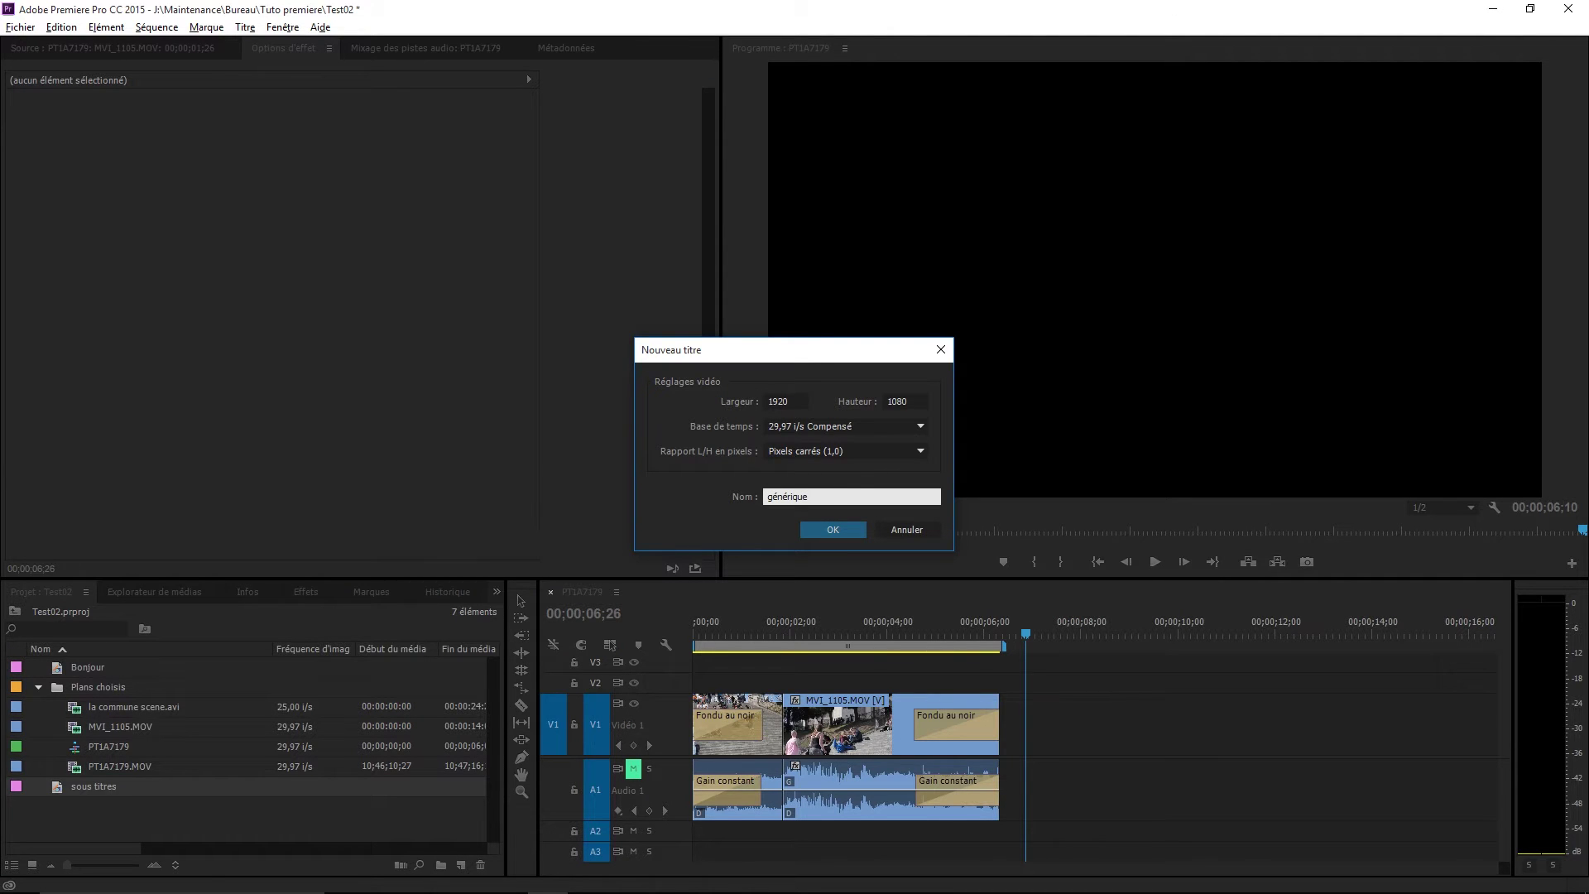
{"action": "type", "text": "générique"}
{"action": "key", "text": "Return"}
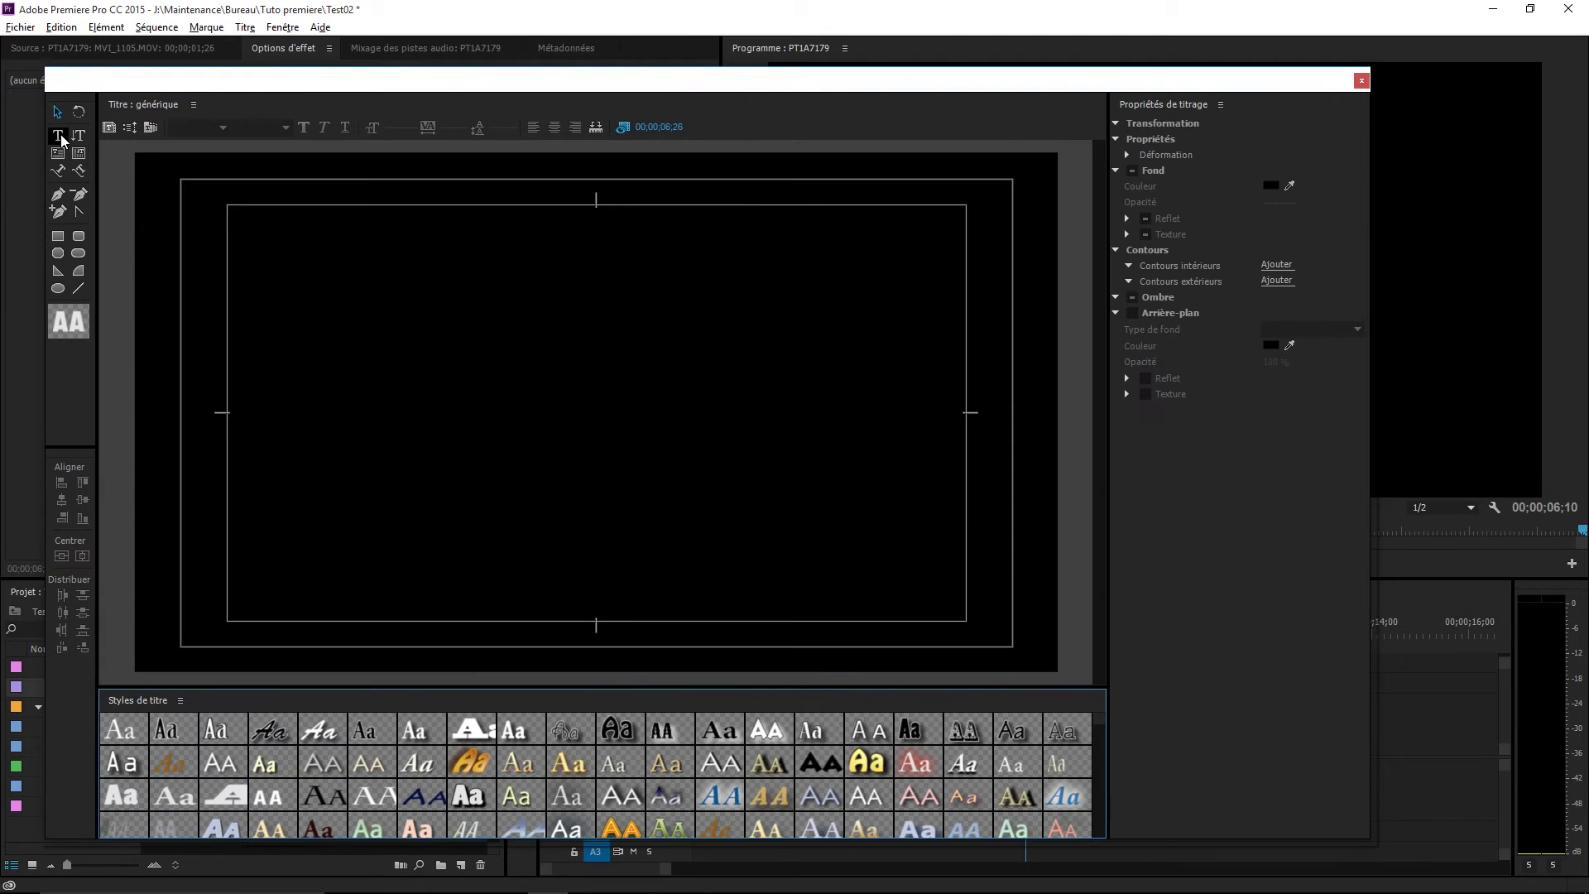
Add a filler text line DJDGJGDLGDJLGLG near the top centre of the title and set its font size to 42.
{"action": "left_click", "coordinate": [62, 139]}
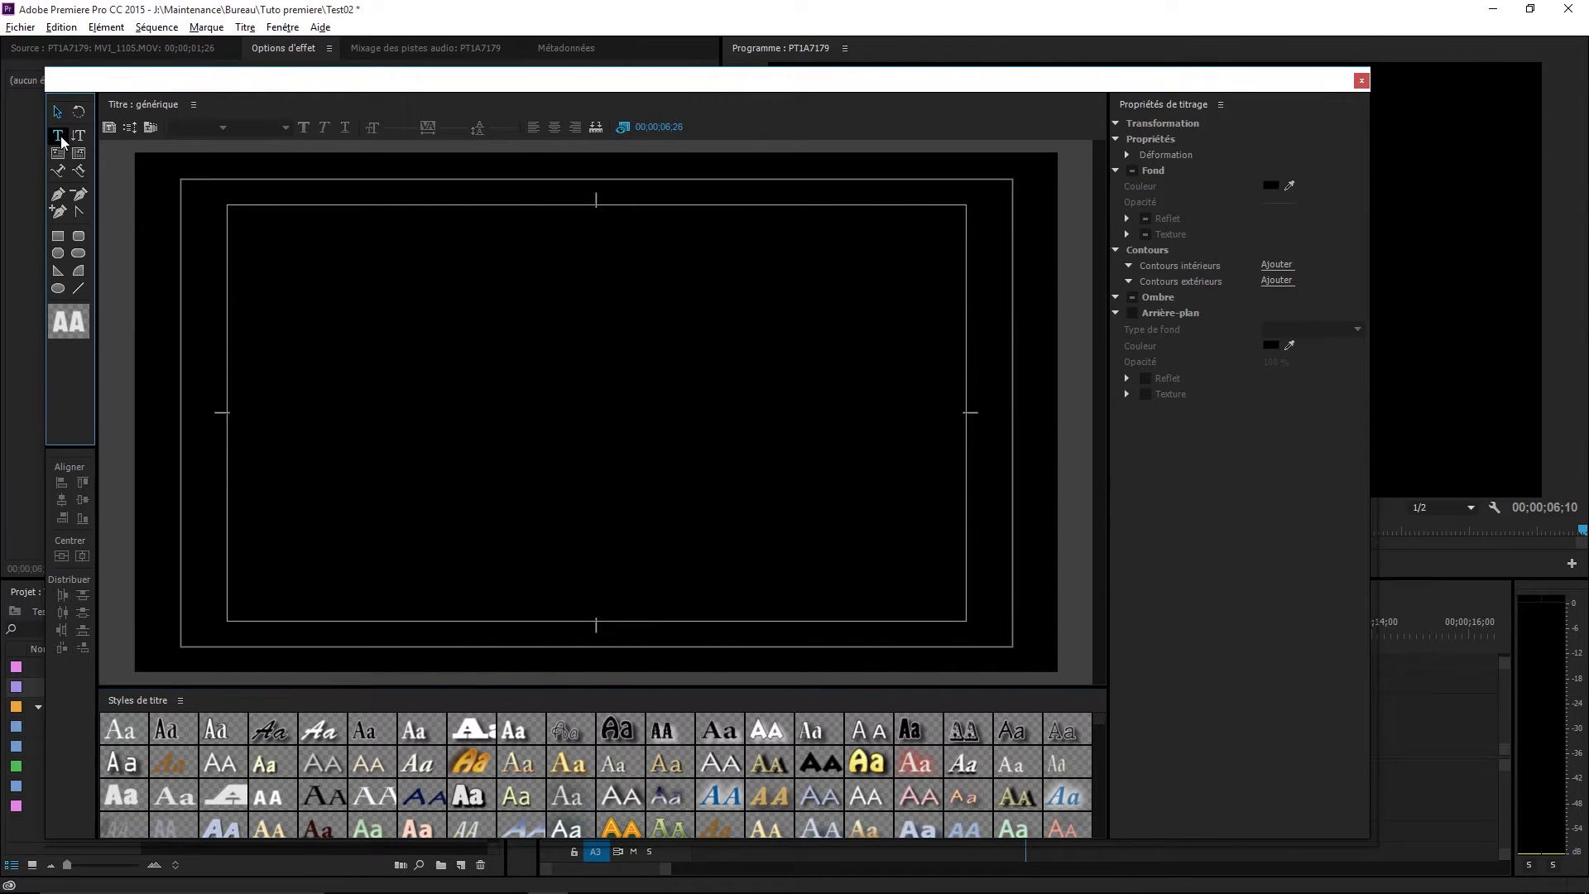
{"action": "left_click", "coordinate": [604, 264]}
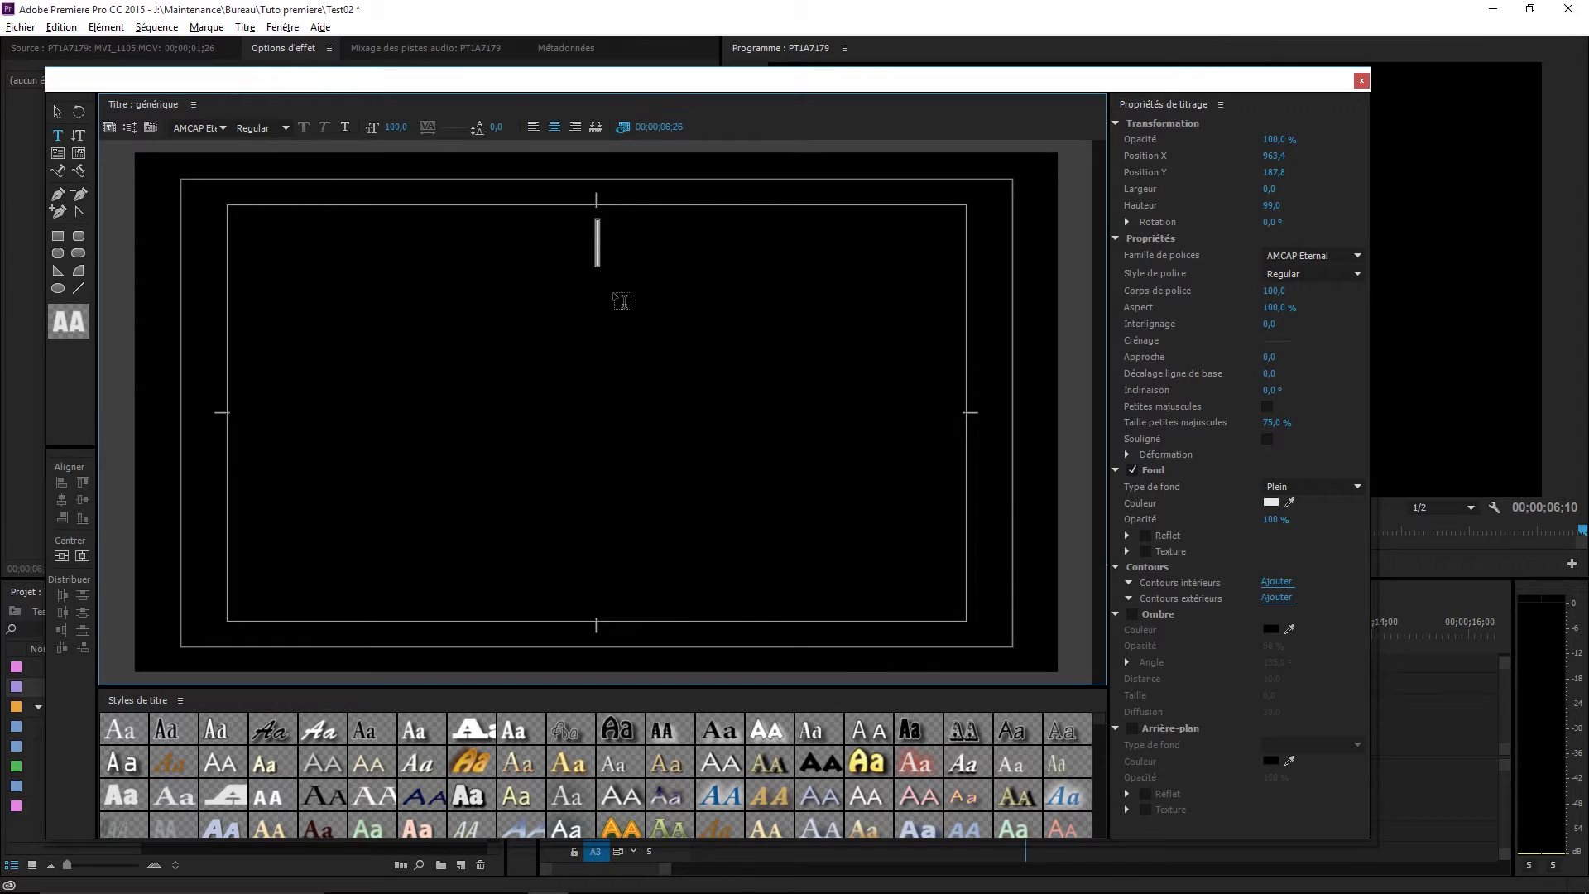
{"action": "type", "text": "djdgjgdlgdjlglg"}
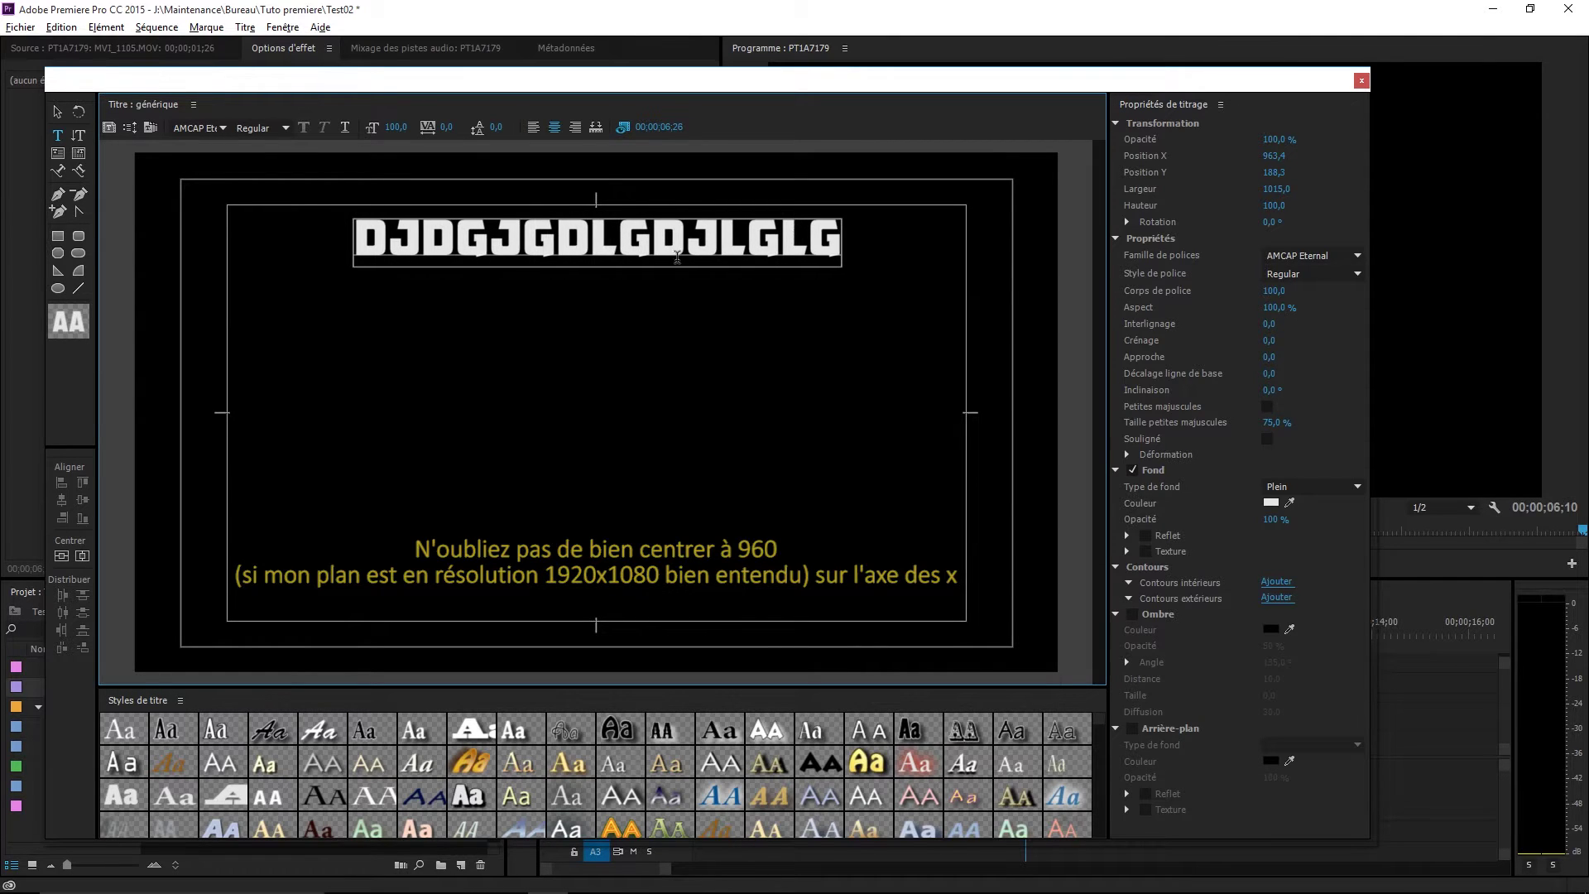
{"action": "left_click", "coordinate": [57, 112]}
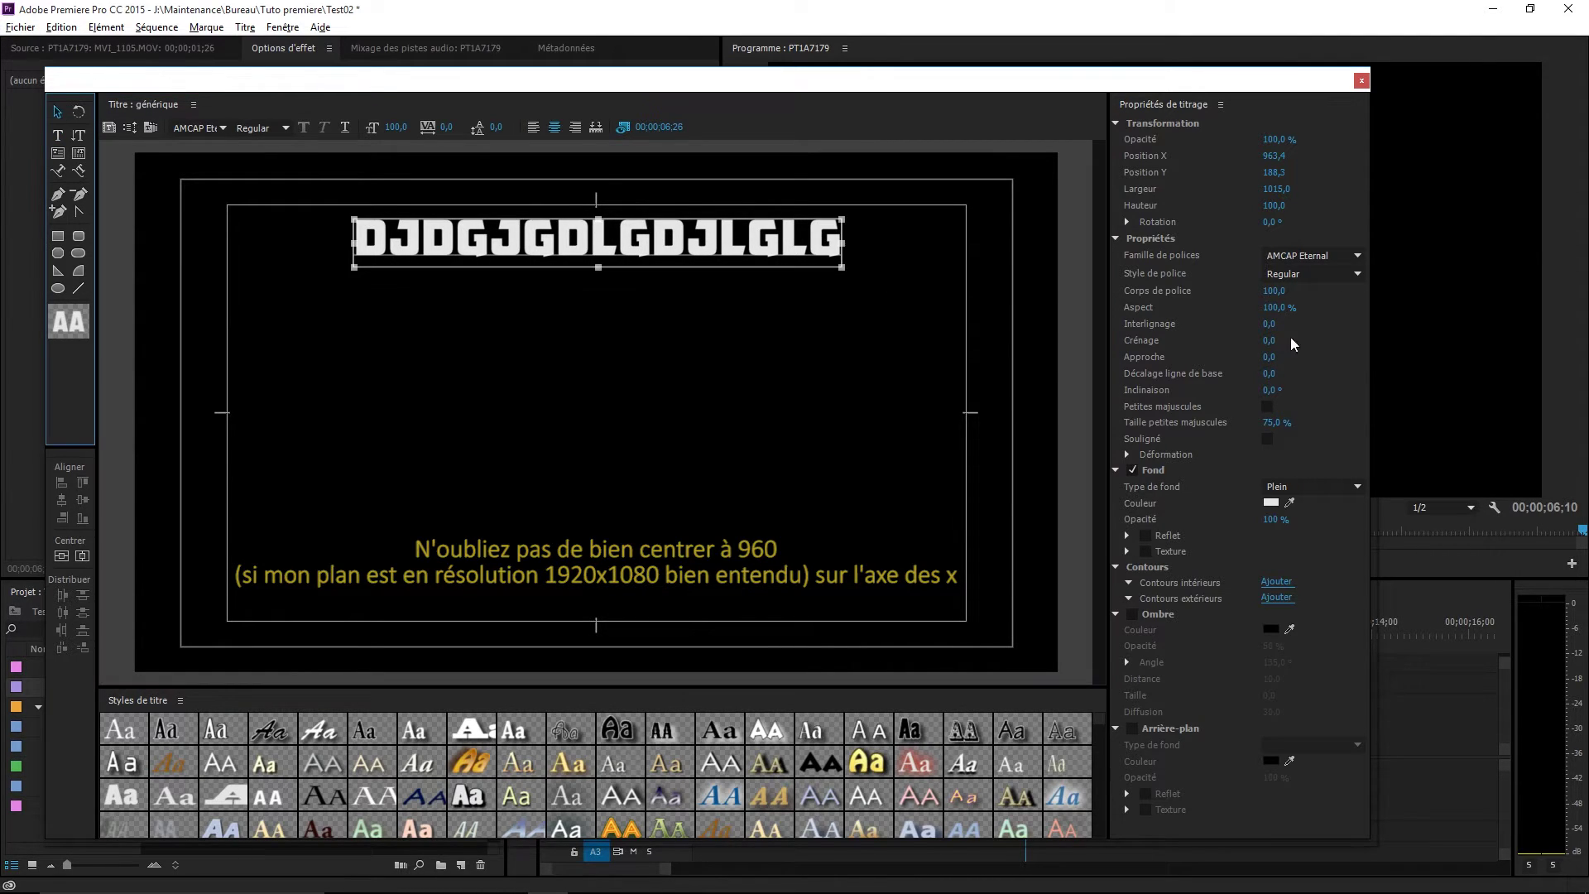
{"action": "left_click_drag", "start_coordinate": [1274, 290], "coordinate": [1197, 290]}
Extend the text with MLGFKMKMFKHFMHKFMHKMF and many filler lines running past the frame's lower edge, and close the title editor.
{"action": "left_click", "coordinate": [57, 136]}
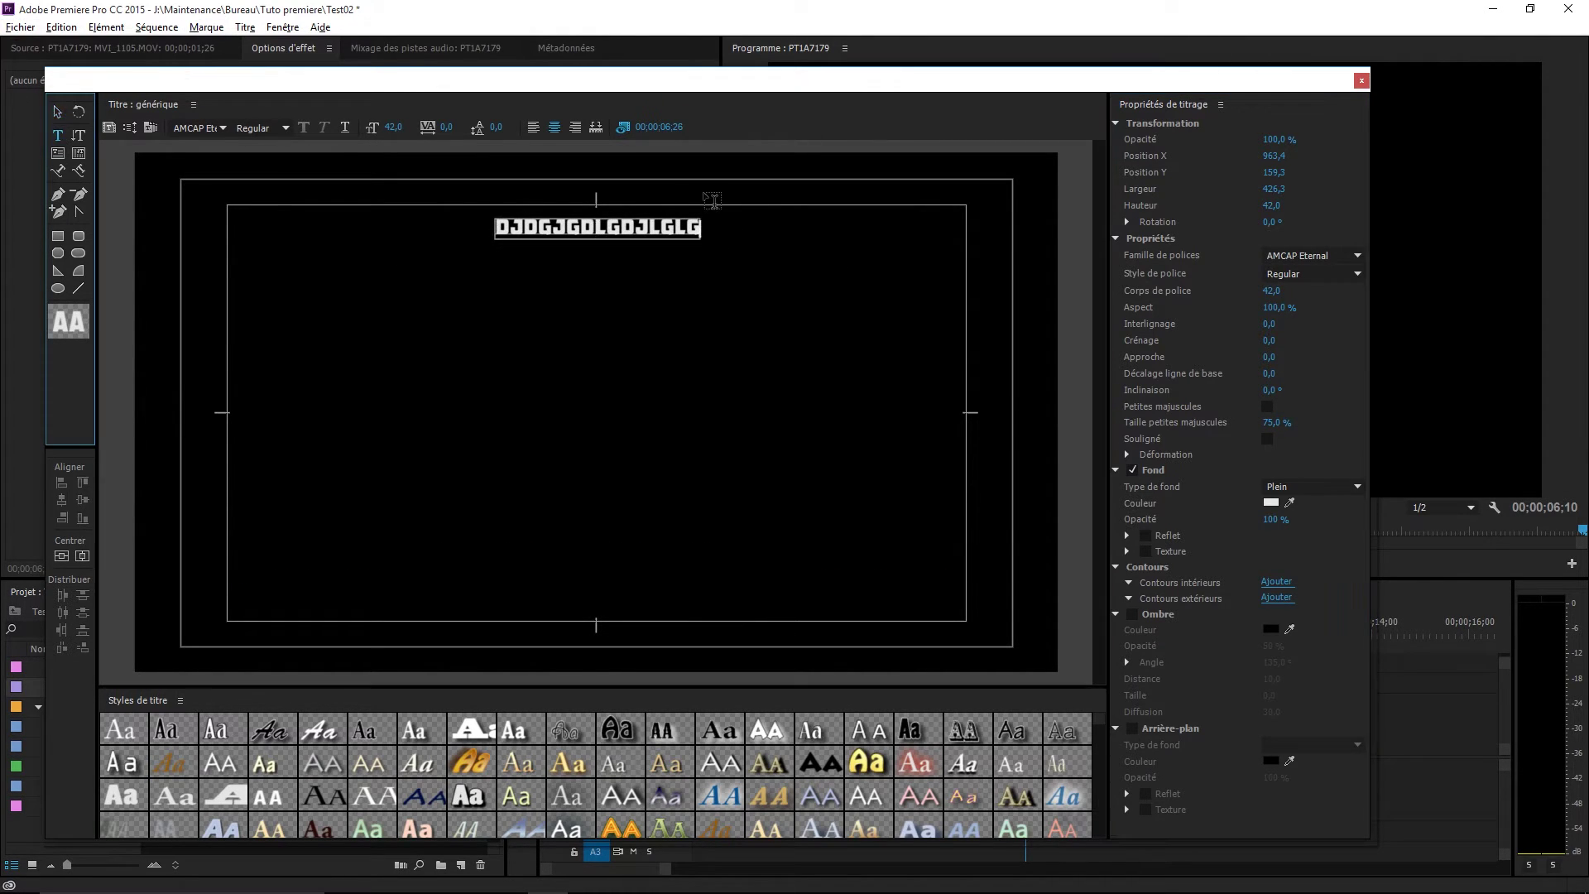
{"action": "left_click", "coordinate": [698, 226]}
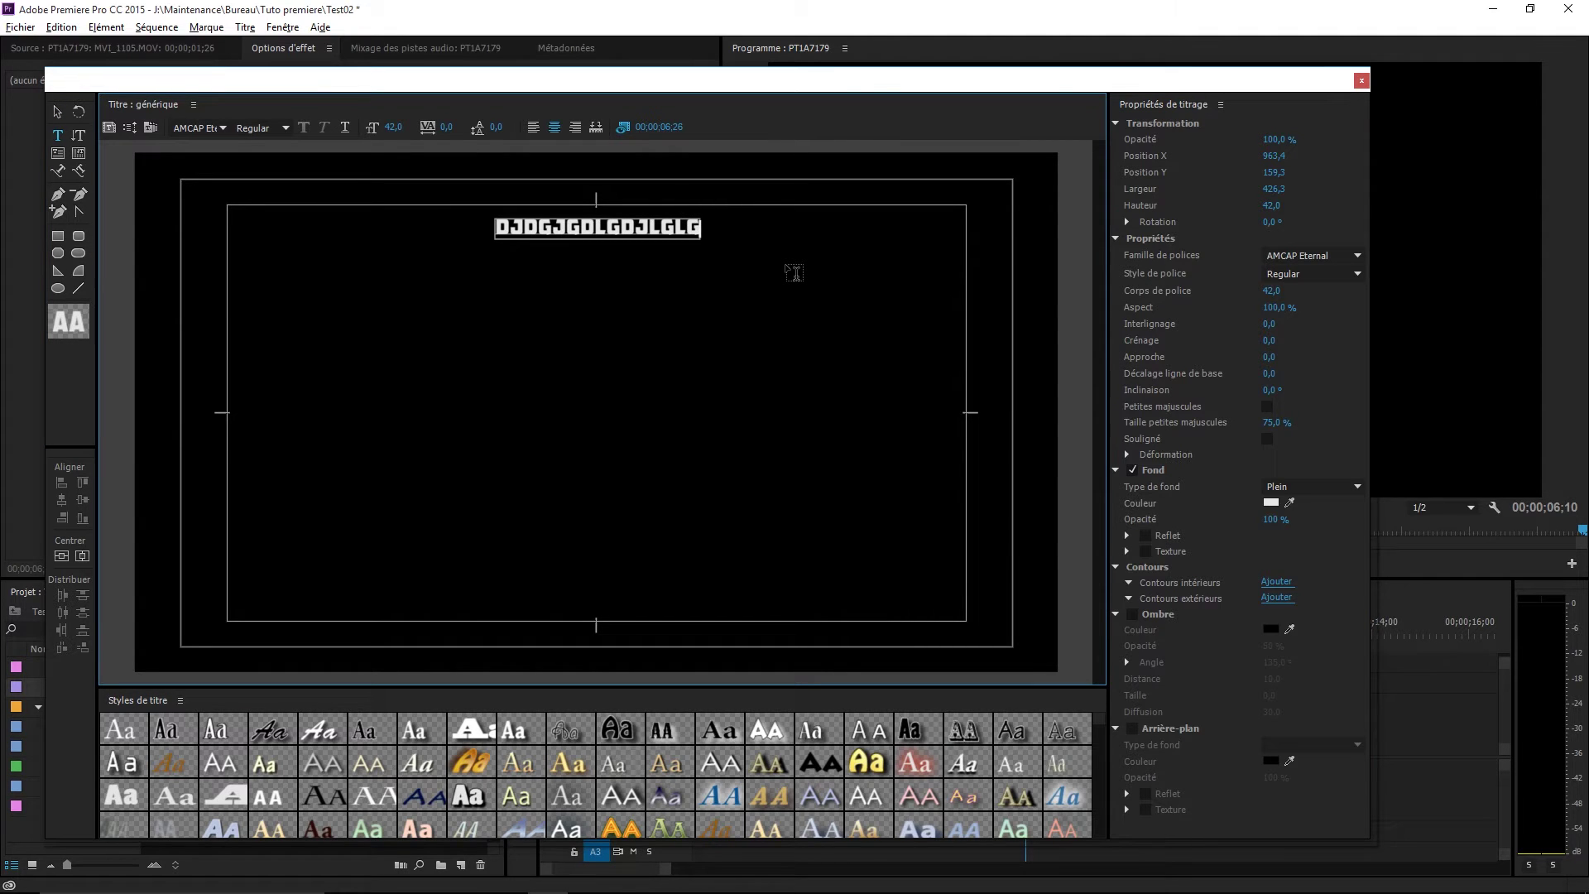
{"action": "type", "text": "MLGFKMKMFKHFMHKFMHKMF"}
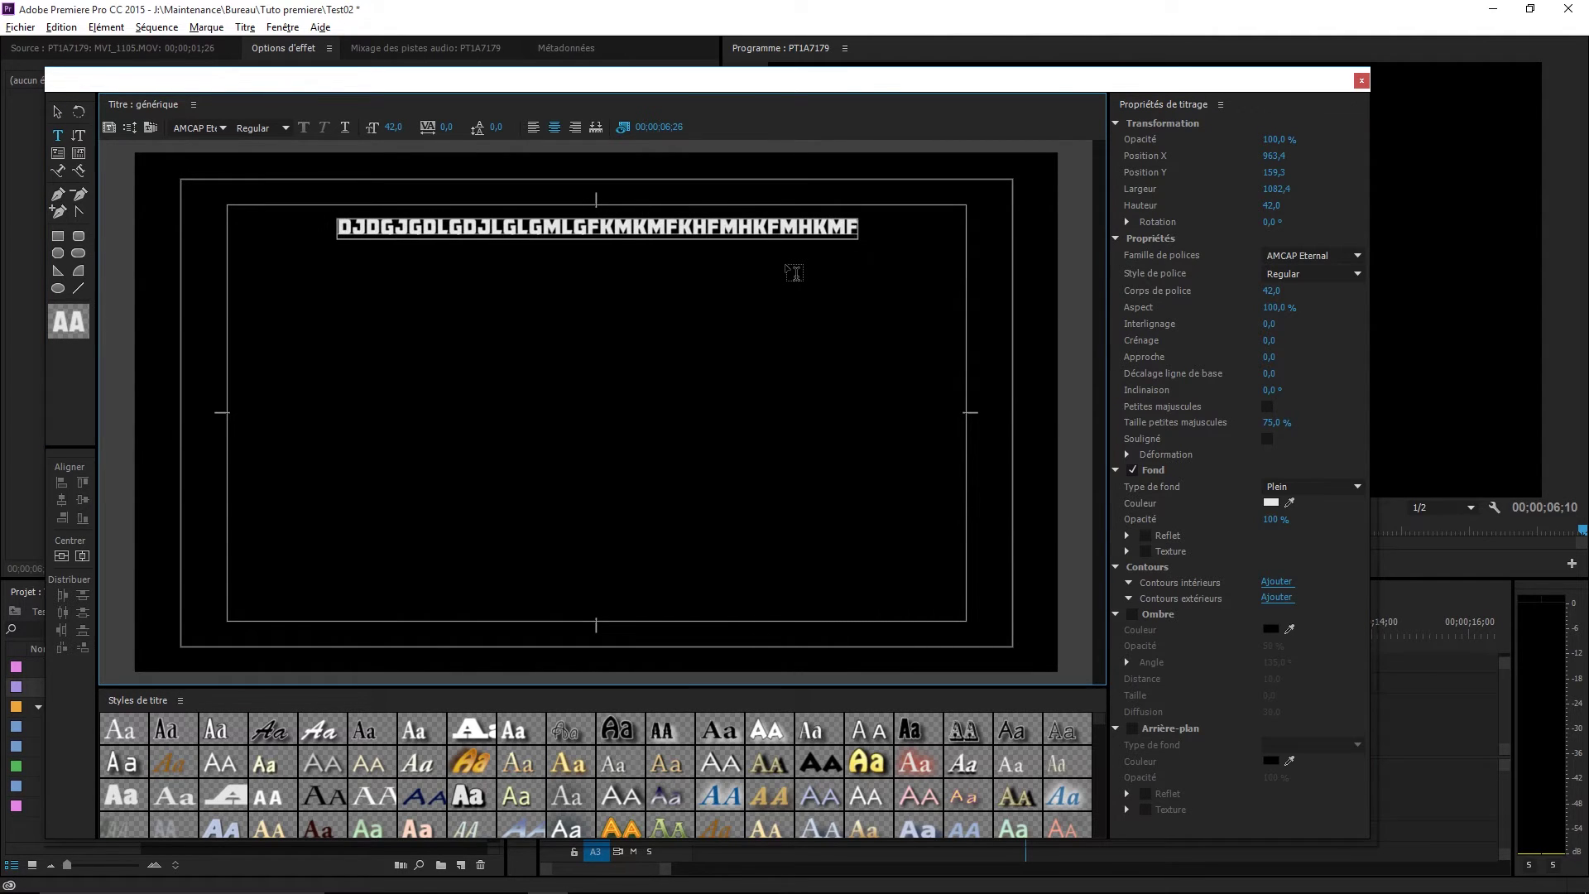
{"action": "key", "text": "ctrl+v"}
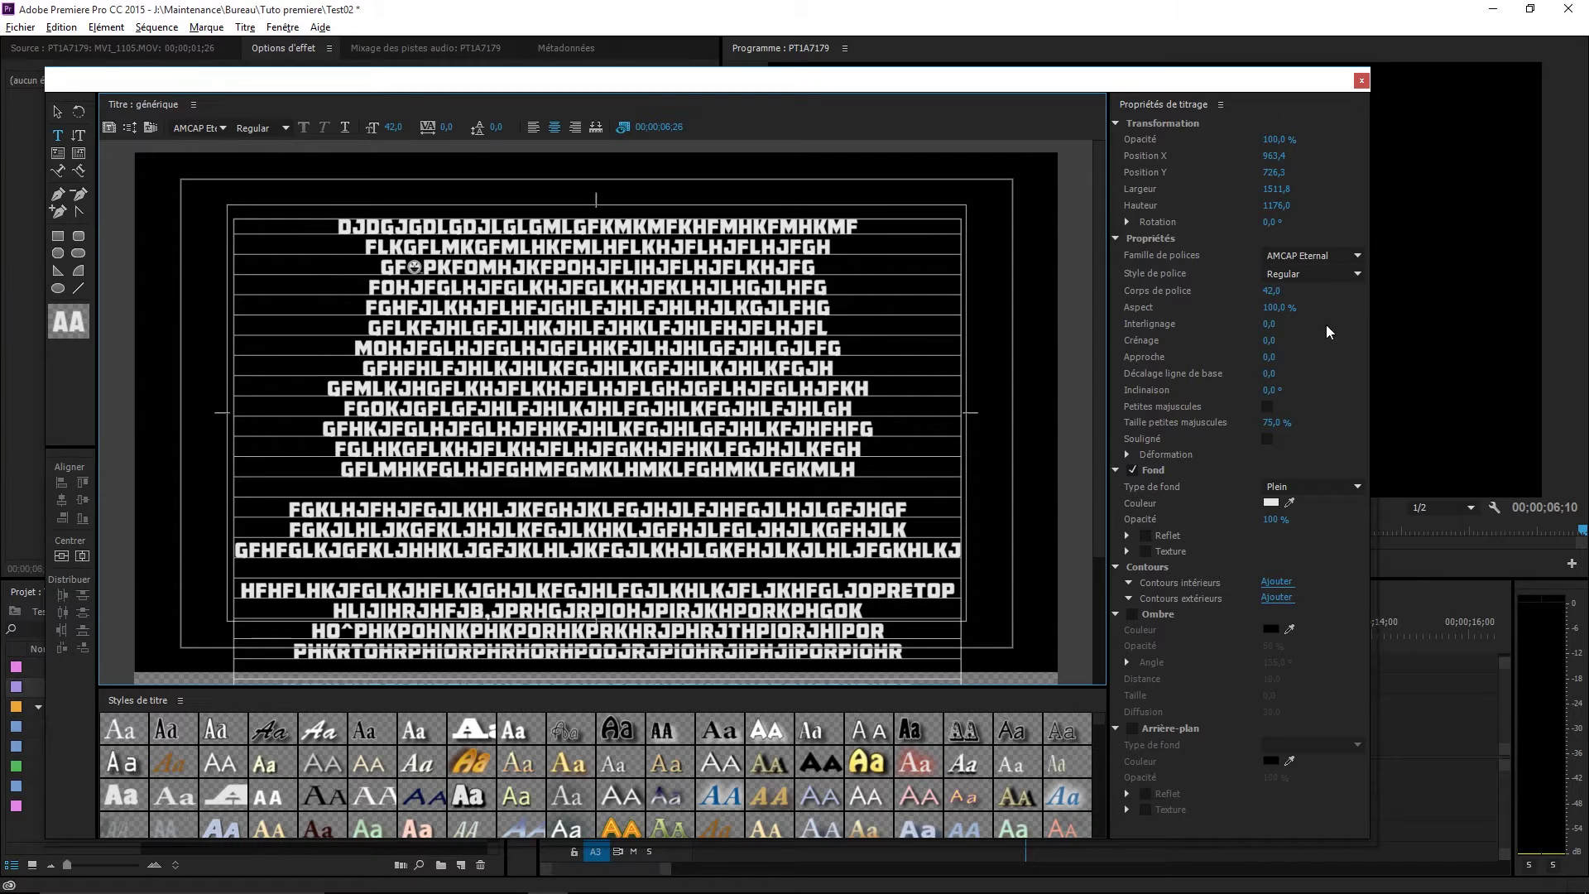
{"action": "left_click", "coordinate": [1360, 81]}
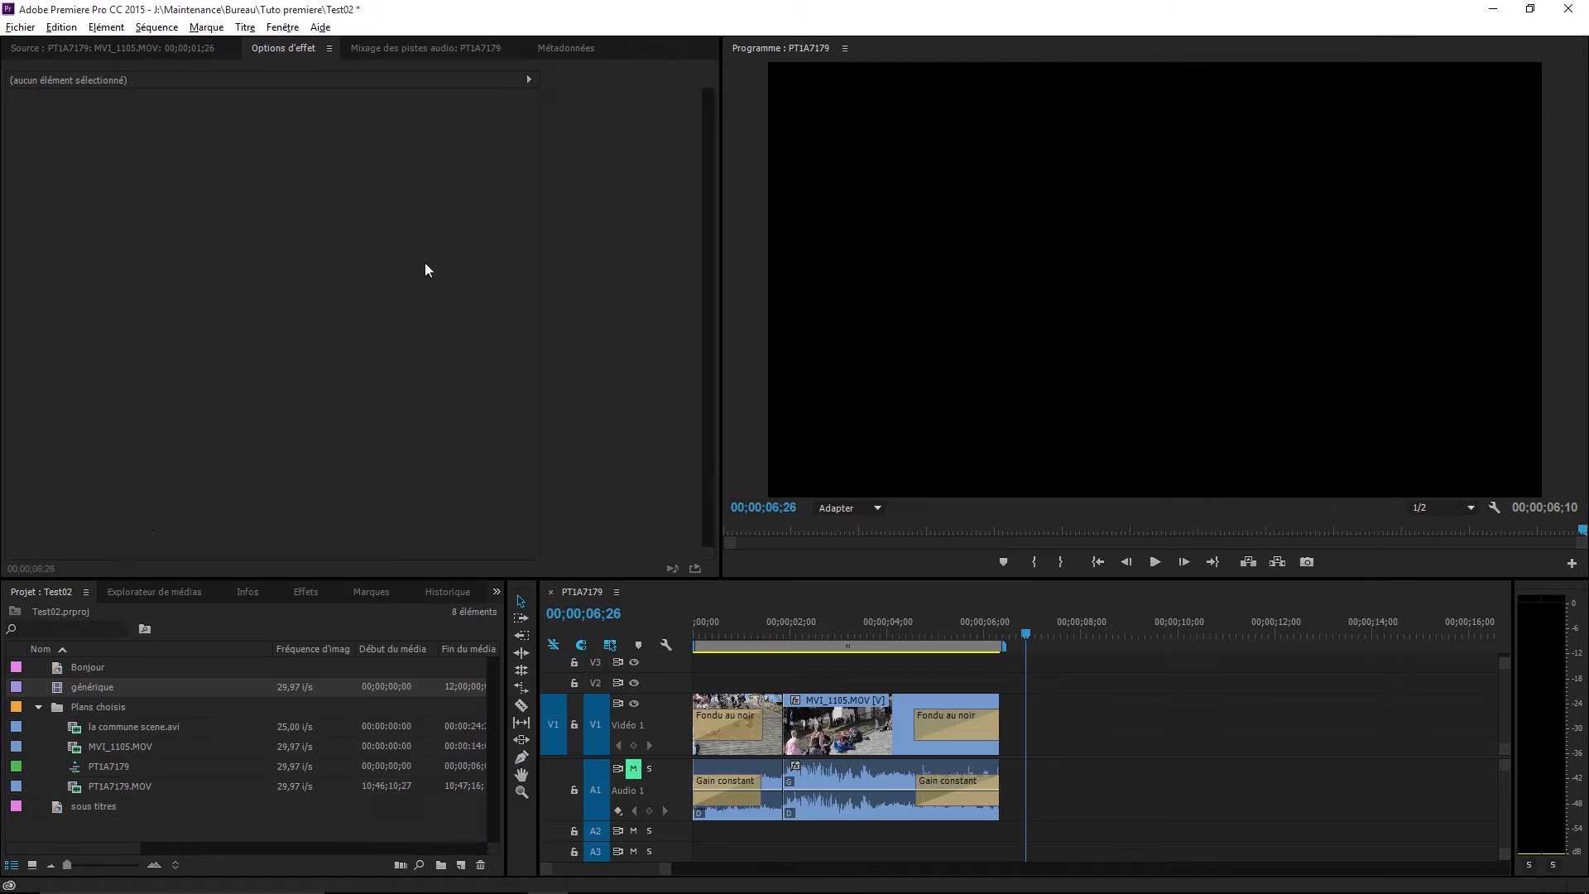
Place the générique title on track V1 directly after the MVI_1105.MOV clip and go to the sequence's end.
{"action": "left_click", "coordinate": [58, 687]}
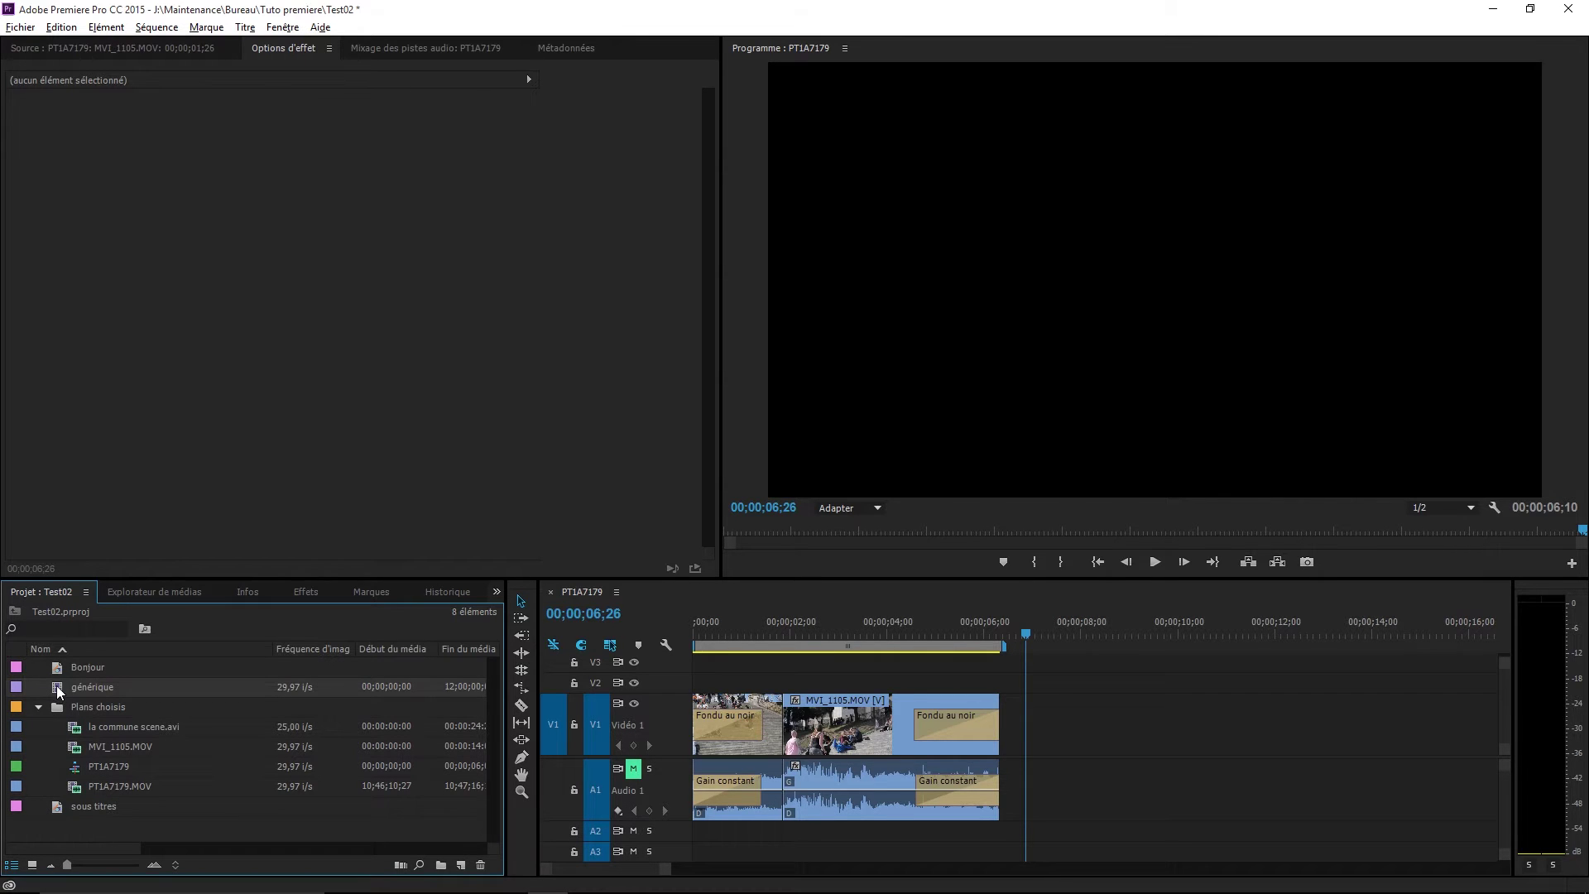
{"action": "left_click_drag", "start_coordinate": [57, 686], "coordinate": [1005, 723]}
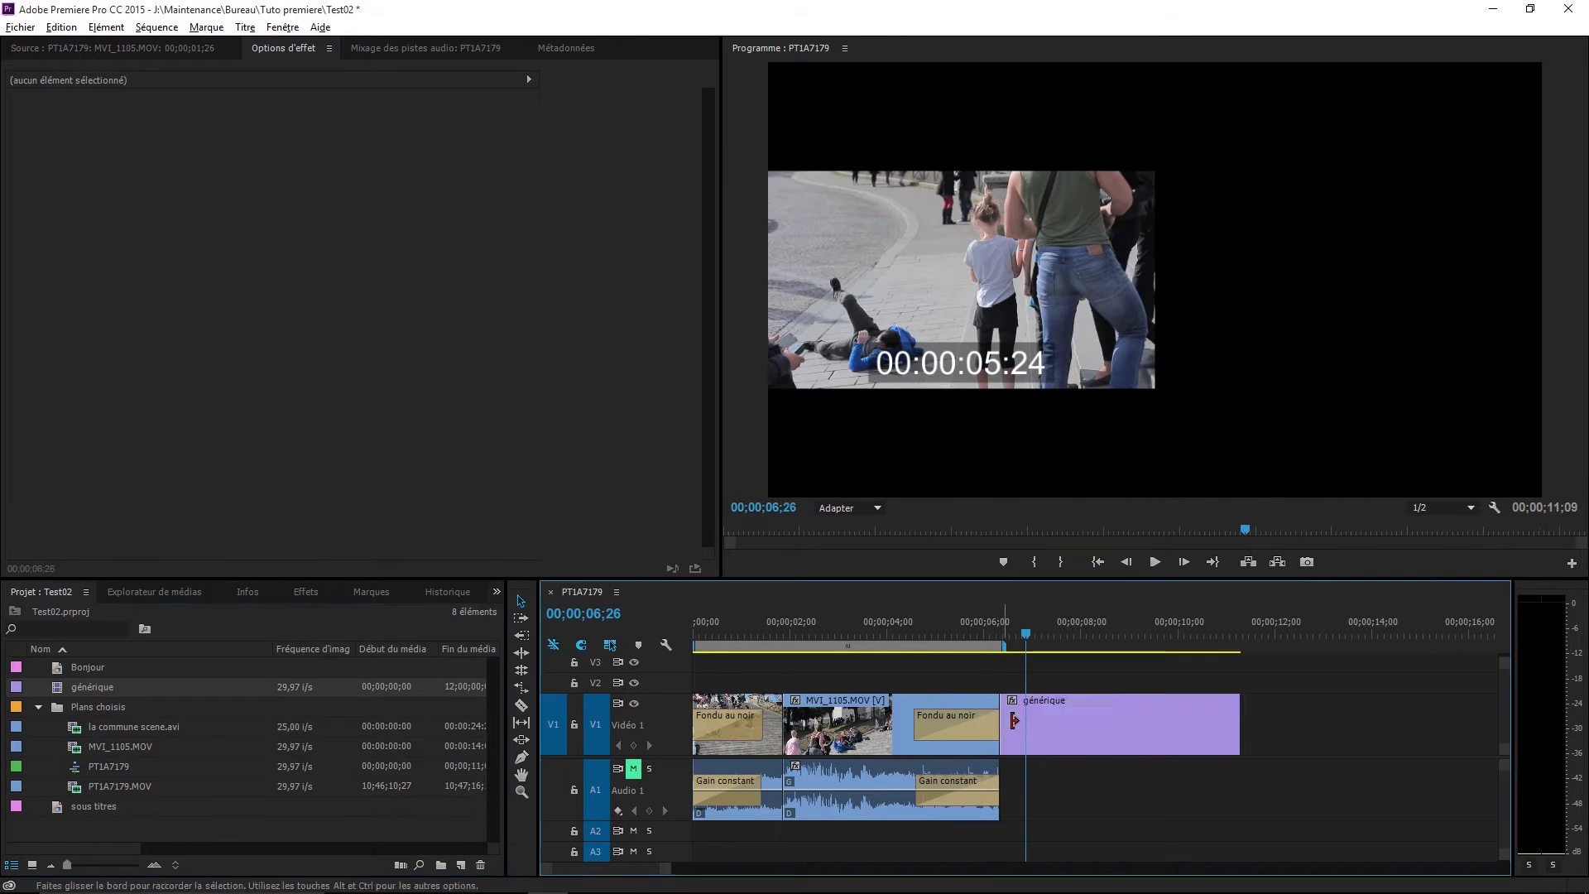
{"action": "key", "text": "Down"}
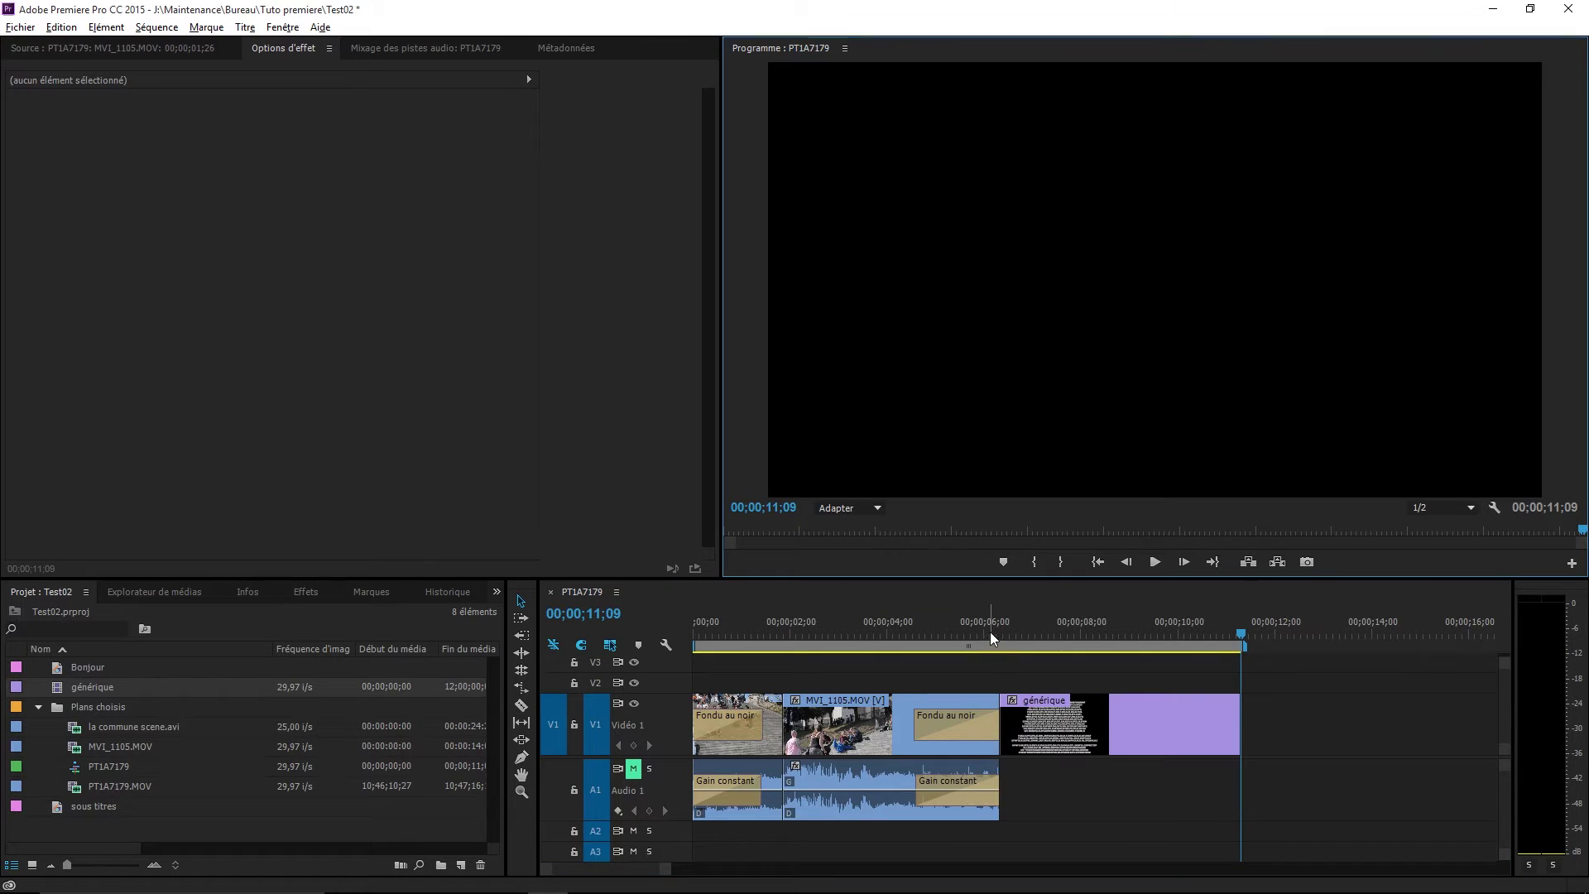
Reopen the générique title, set its vertical roll to start and end off screen, and close the title editor.
{"action": "left_click_drag", "start_coordinate": [990, 632], "coordinate": [1188, 694]}
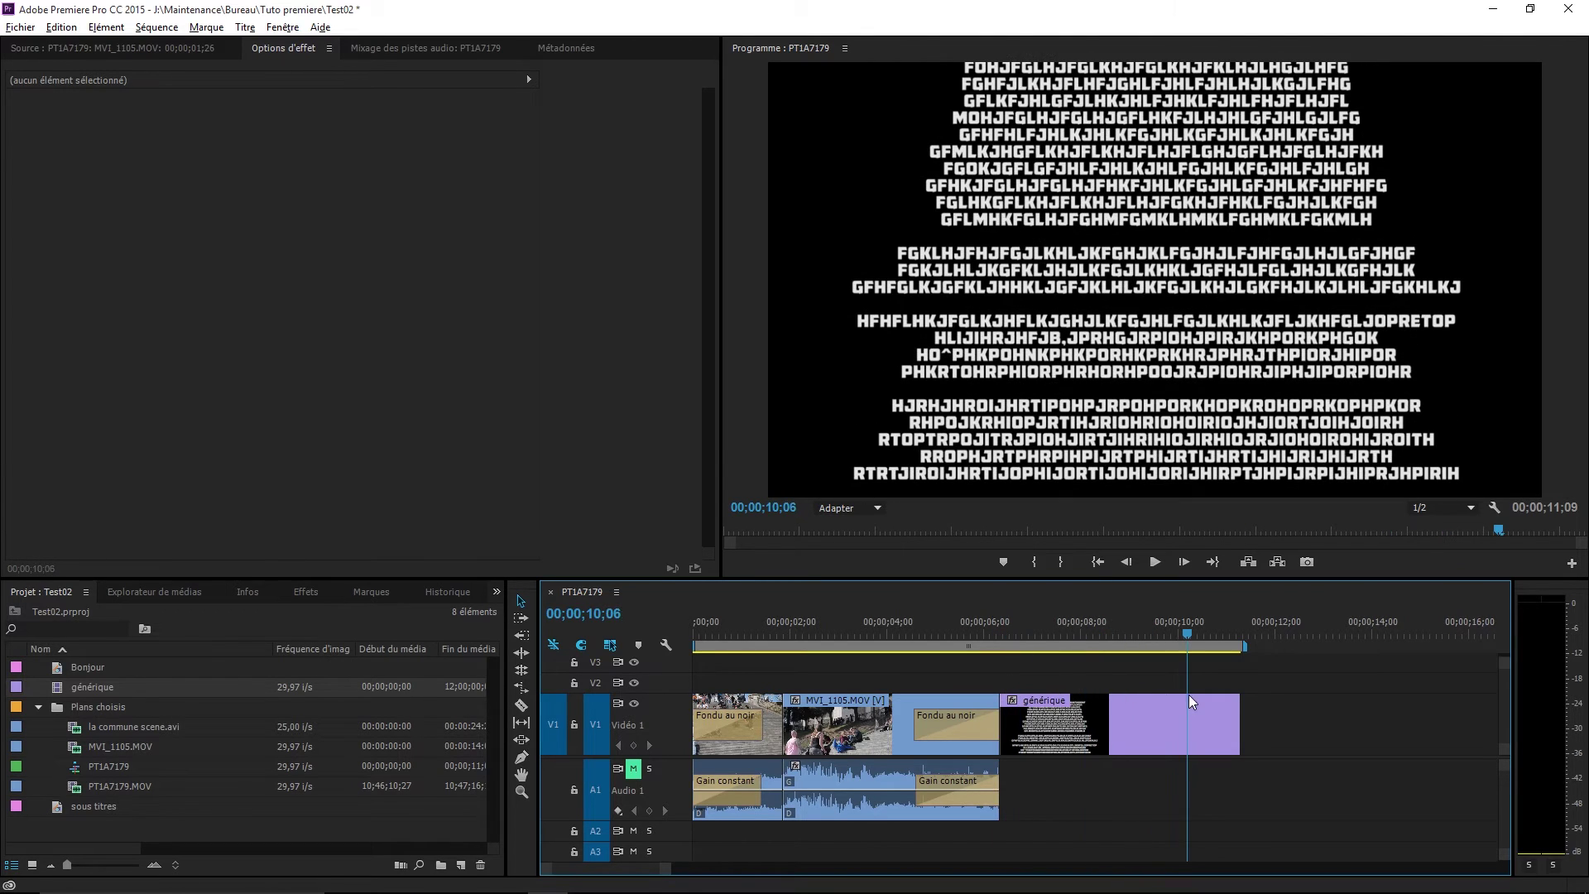
{"action": "double_click", "coordinate": [1121, 700]}
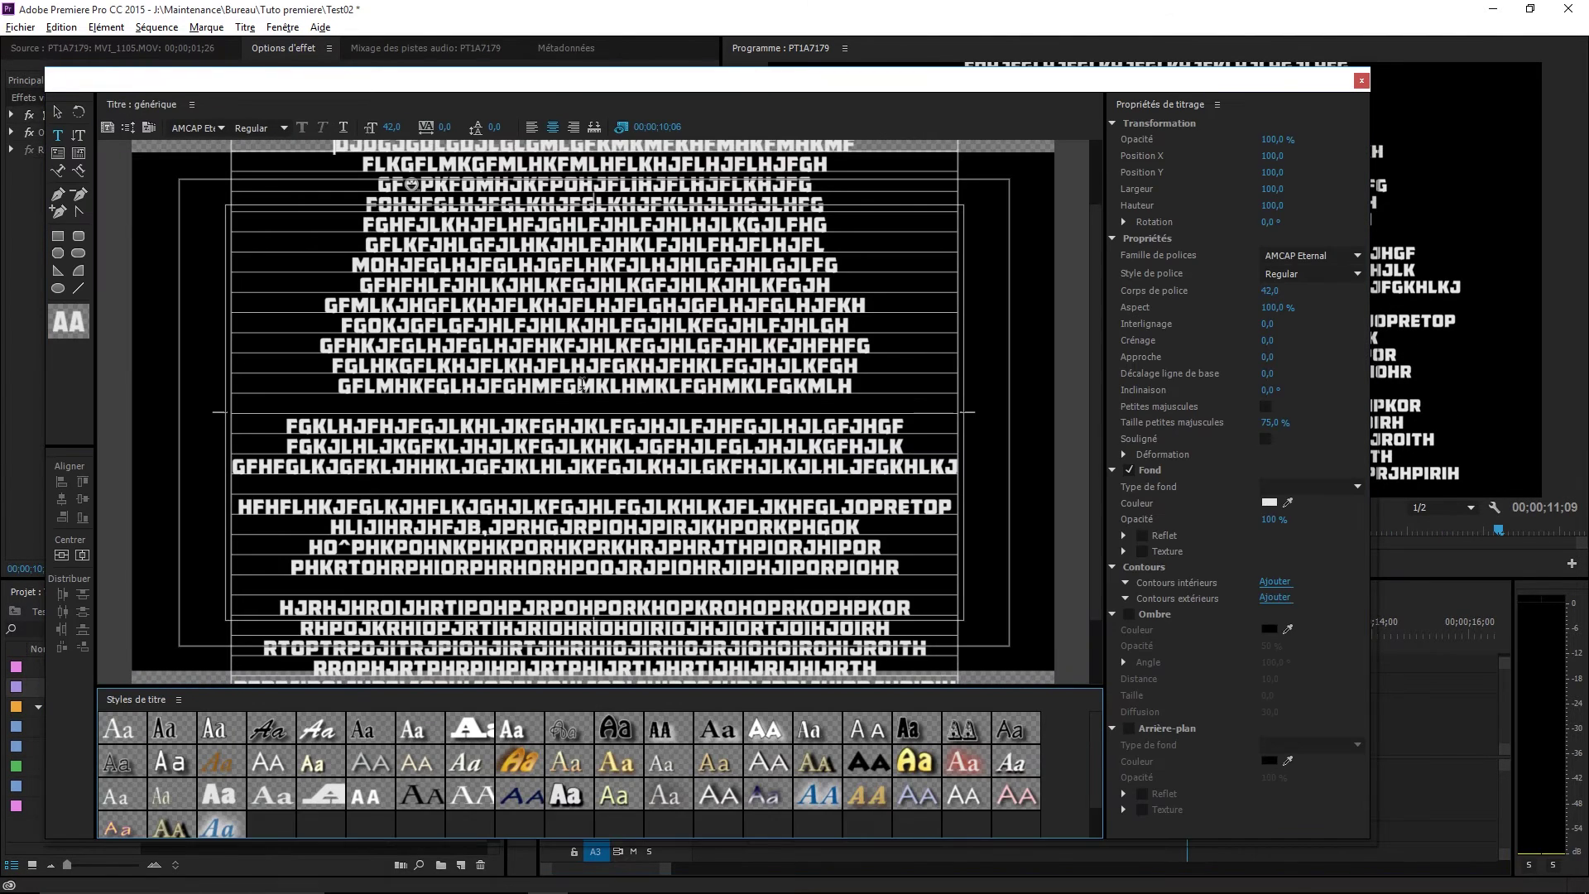
{"action": "left_click", "coordinate": [128, 129]}
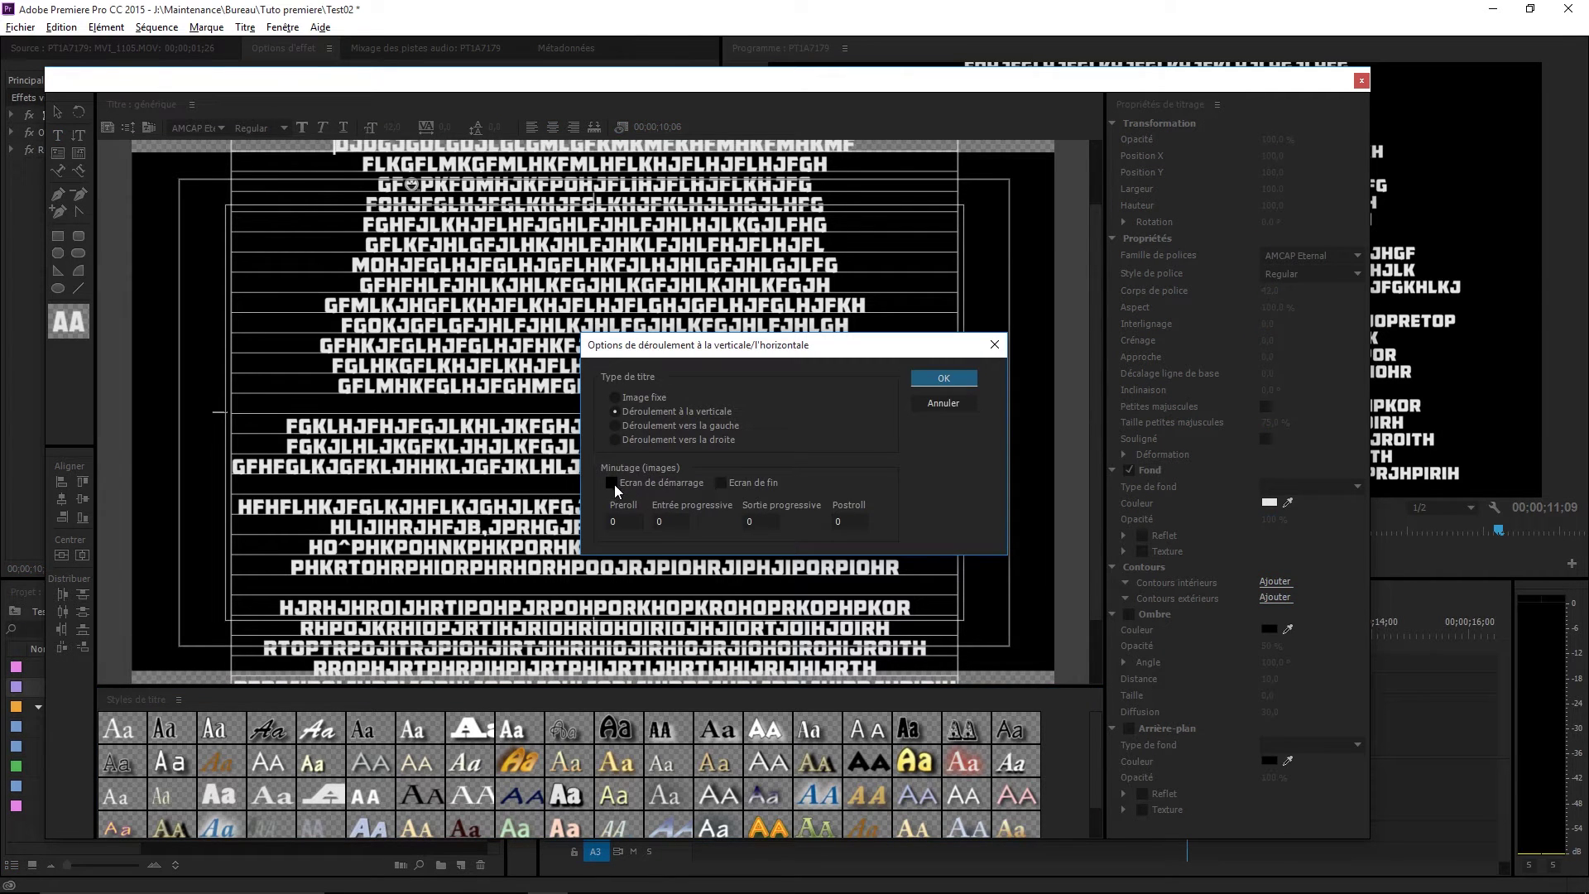
{"action": "left_click", "coordinate": [722, 484]}
{"action": "left_click", "coordinate": [930, 377]}
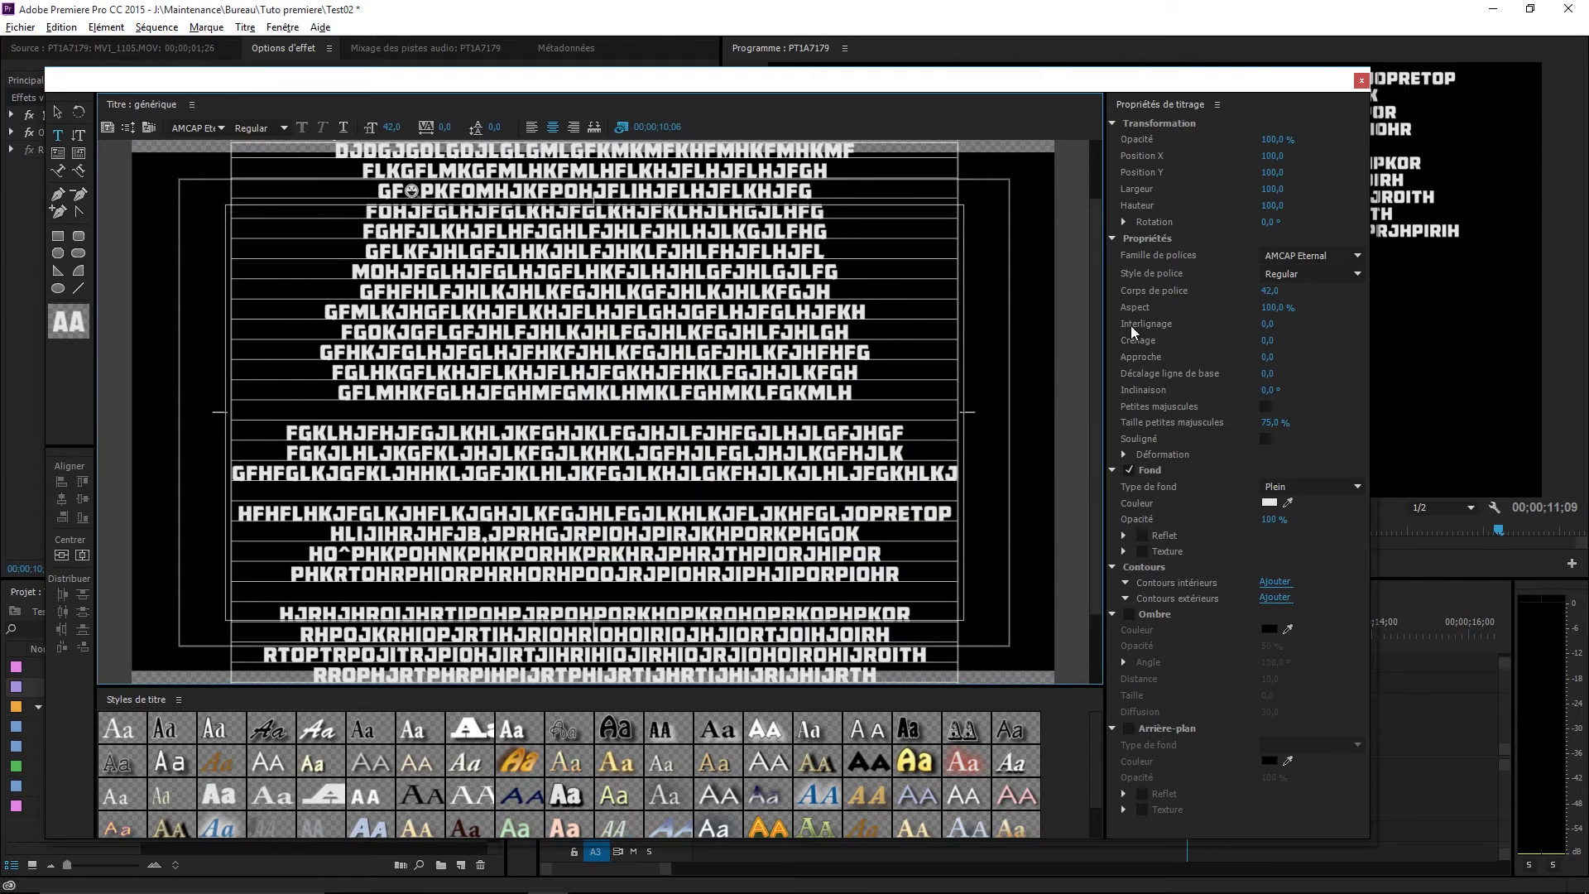
{"action": "left_click", "coordinate": [1360, 81]}
Play the rolling générique title from its start and scrub back through it.
{"action": "left_click_drag", "start_coordinate": [1024, 626], "coordinate": [998, 627]}
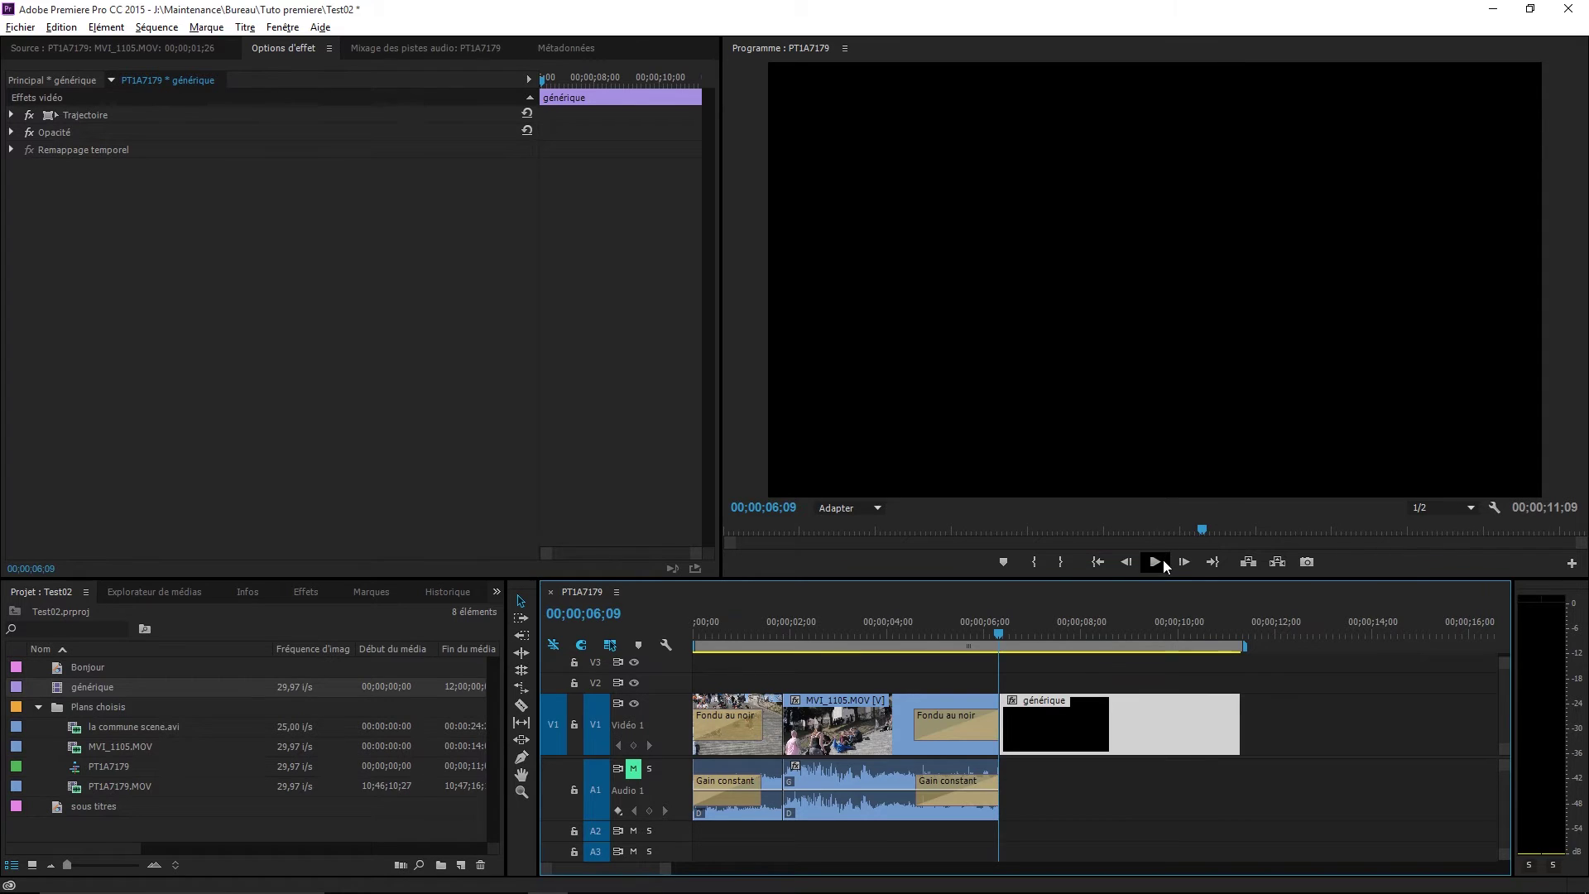
{"action": "left_click", "coordinate": [1161, 562]}
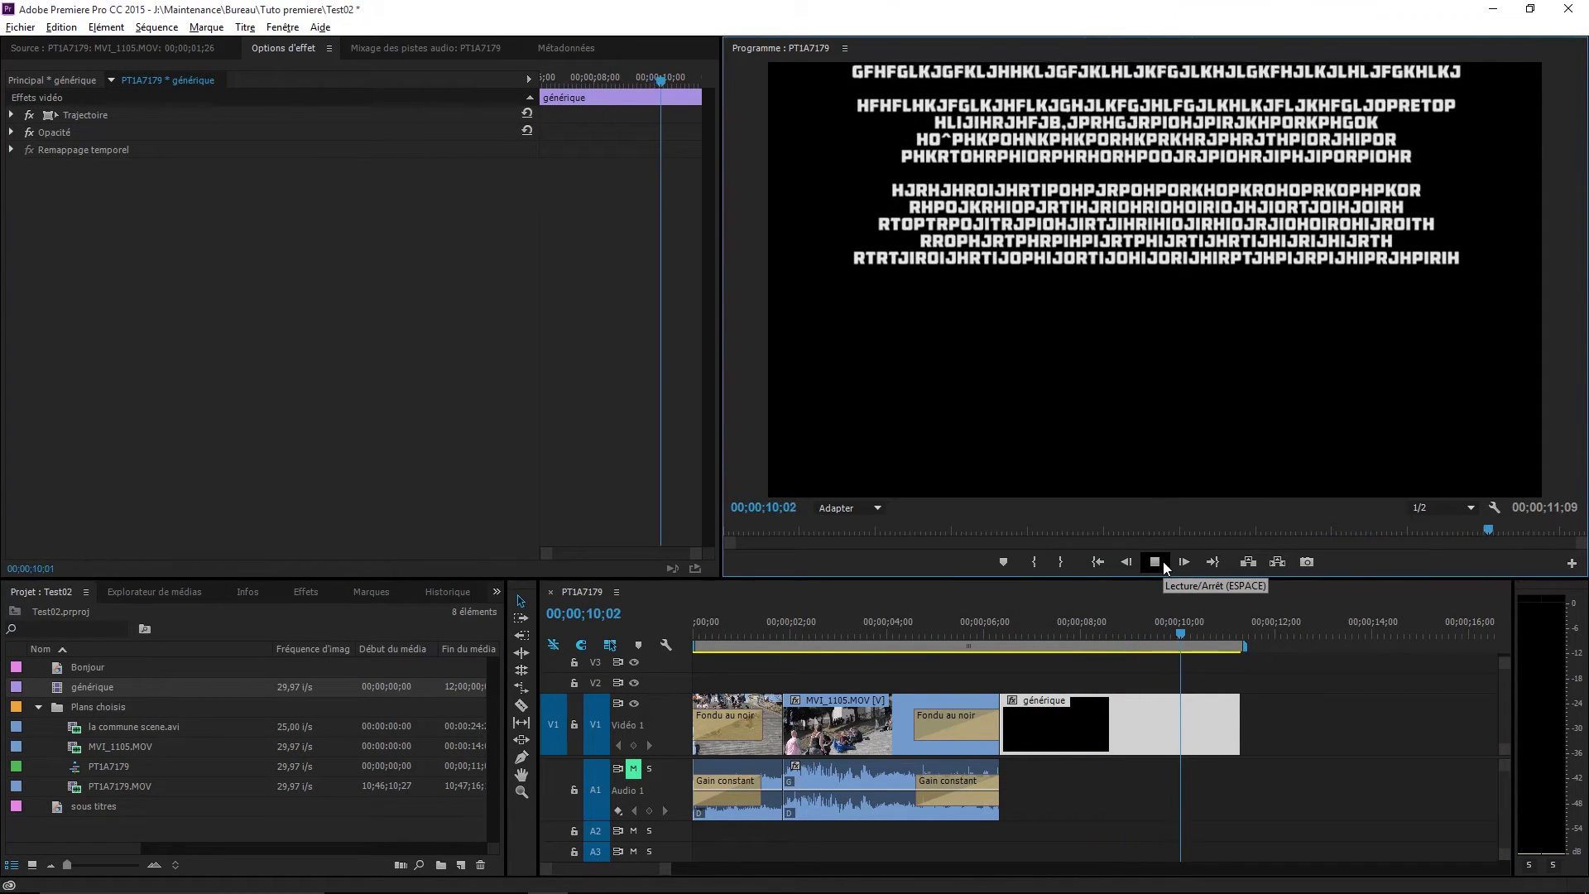
{"action": "left_click_drag", "start_coordinate": [1114, 629], "coordinate": [1072, 634]}
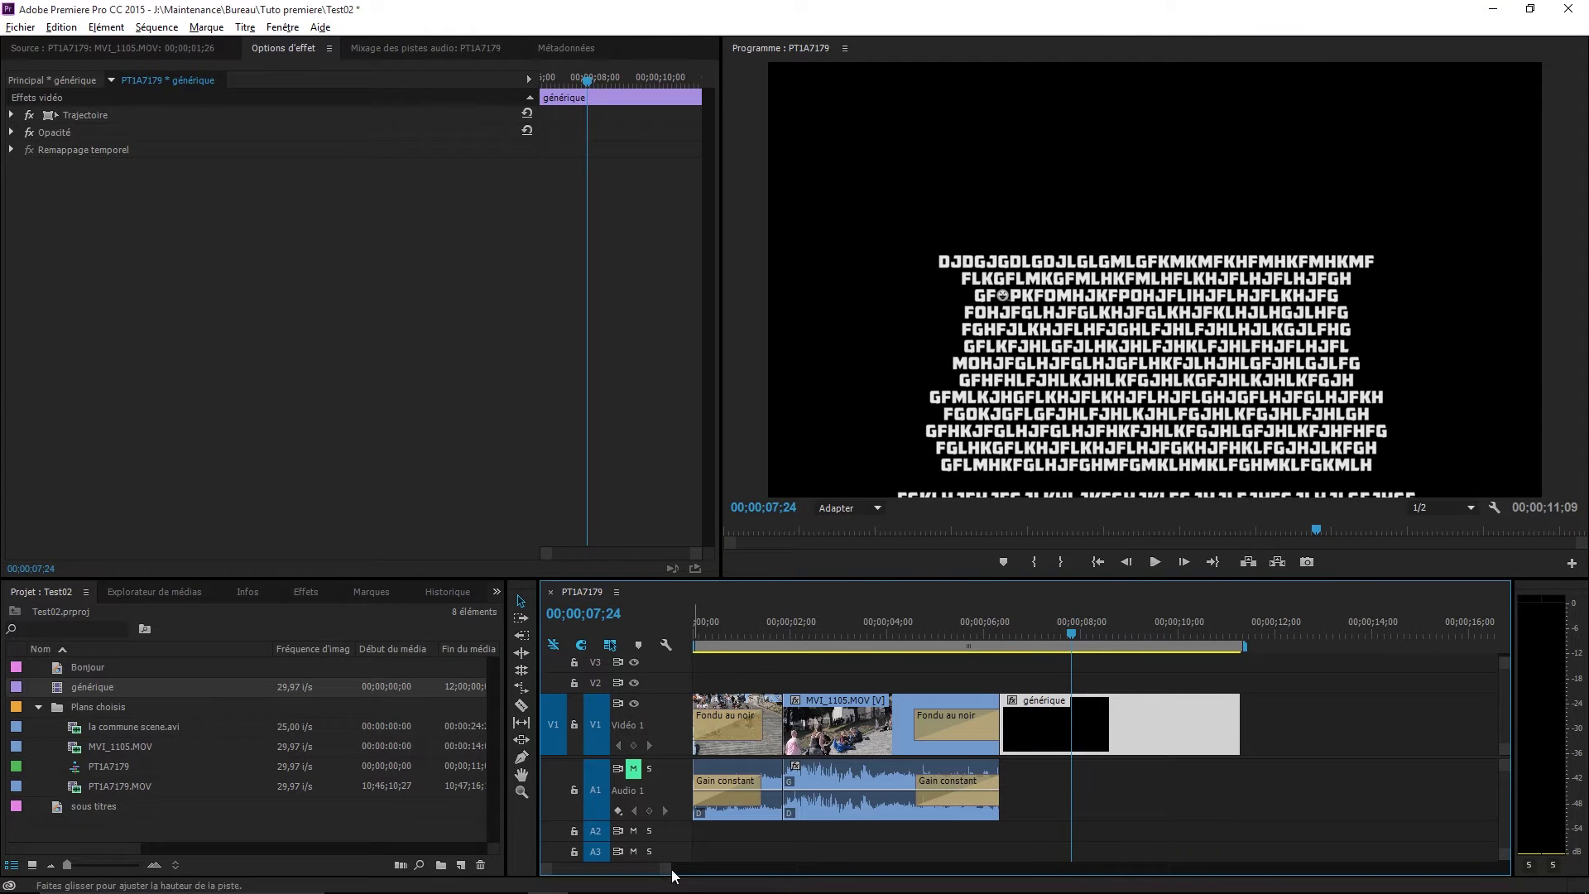
Extend the générique clip's end on V1 to about 00;00;22;25 and play the slower credits.
{"action": "mouse_move", "coordinate": [670, 868]}
{"action": "left_mouse_down"}
{"action": "mouse_move", "coordinate": [685, 887]}
{"action": "mouse_move", "coordinate": [700, 875]}
{"action": "left_mouse_up"}
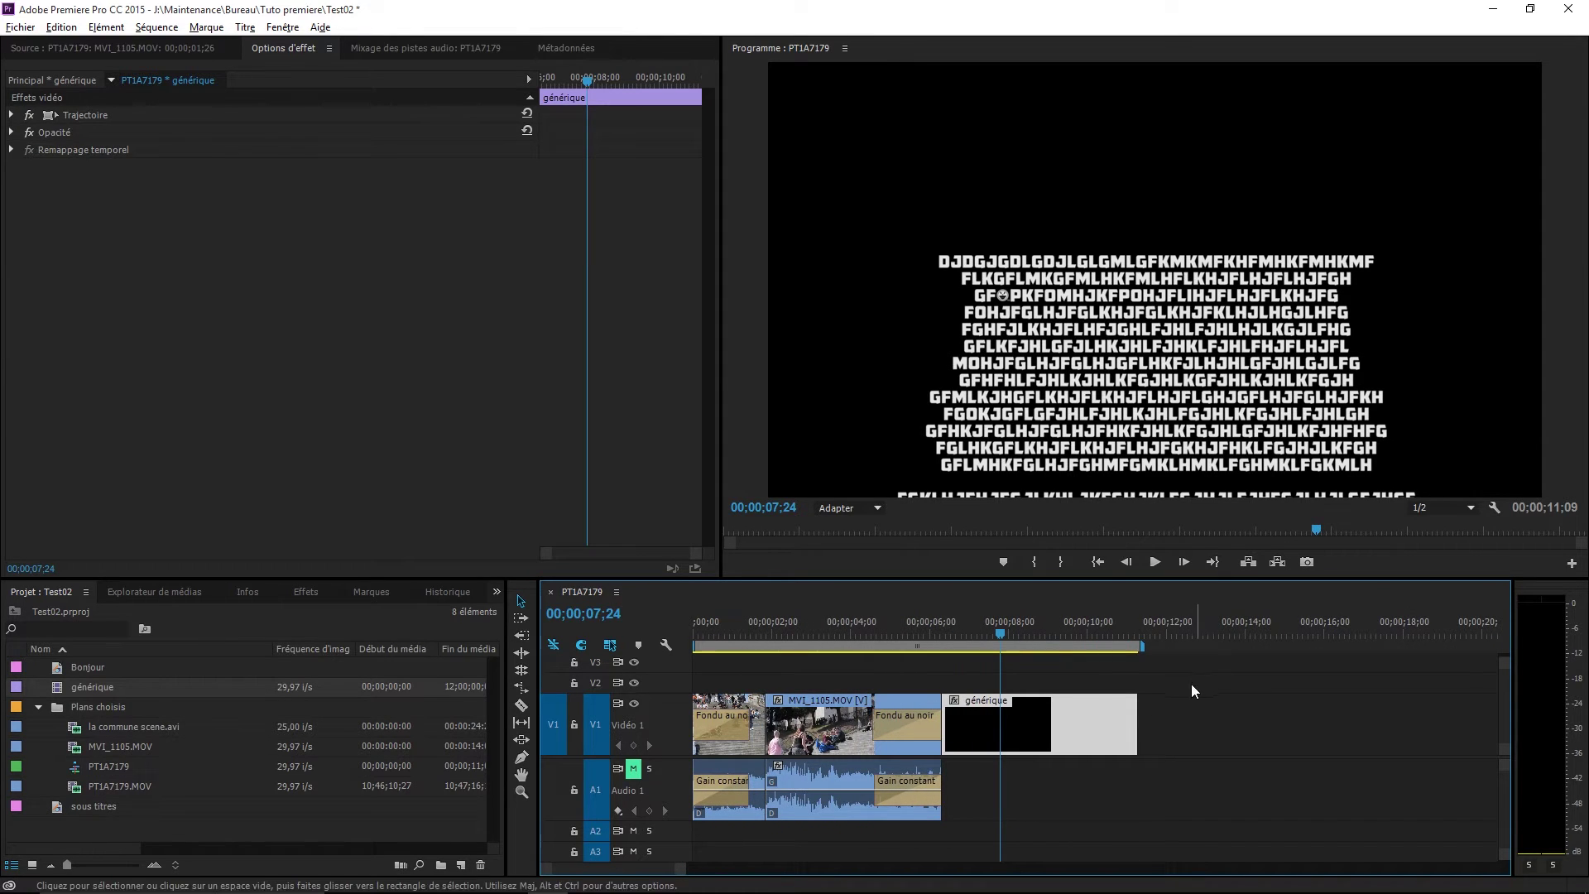
{"action": "left_click_drag", "start_coordinate": [1142, 703], "coordinate": [1390, 720]}
{"action": "left_click_drag", "start_coordinate": [995, 628], "coordinate": [916, 638]}
{"action": "left_click", "coordinate": [1157, 562]}
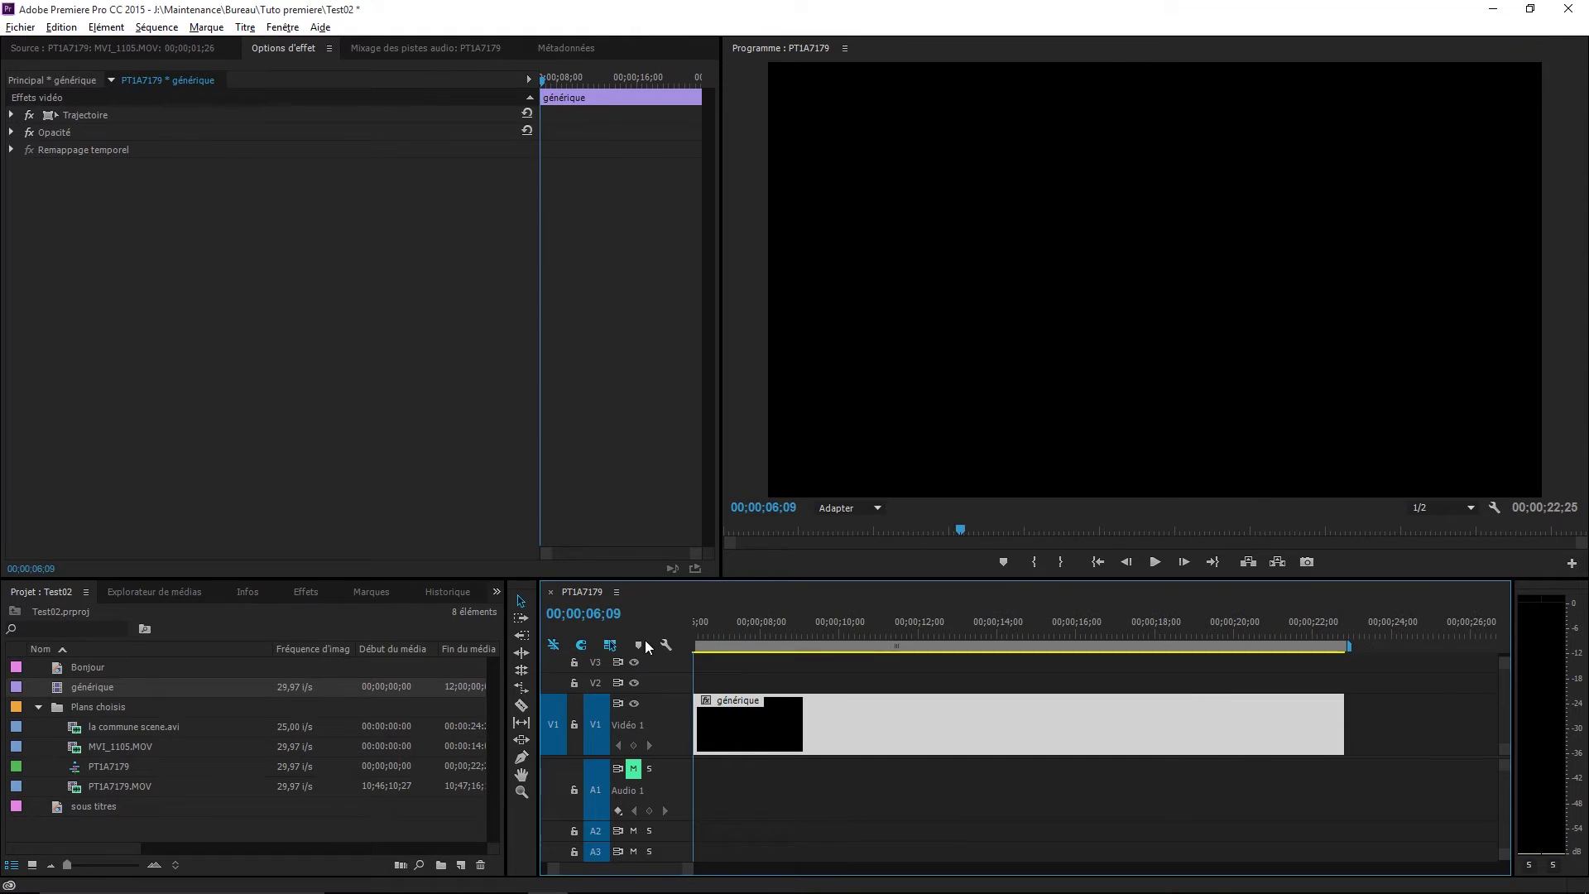
{"action": "left_click_drag", "start_coordinate": [695, 638], "coordinate": [766, 654]}
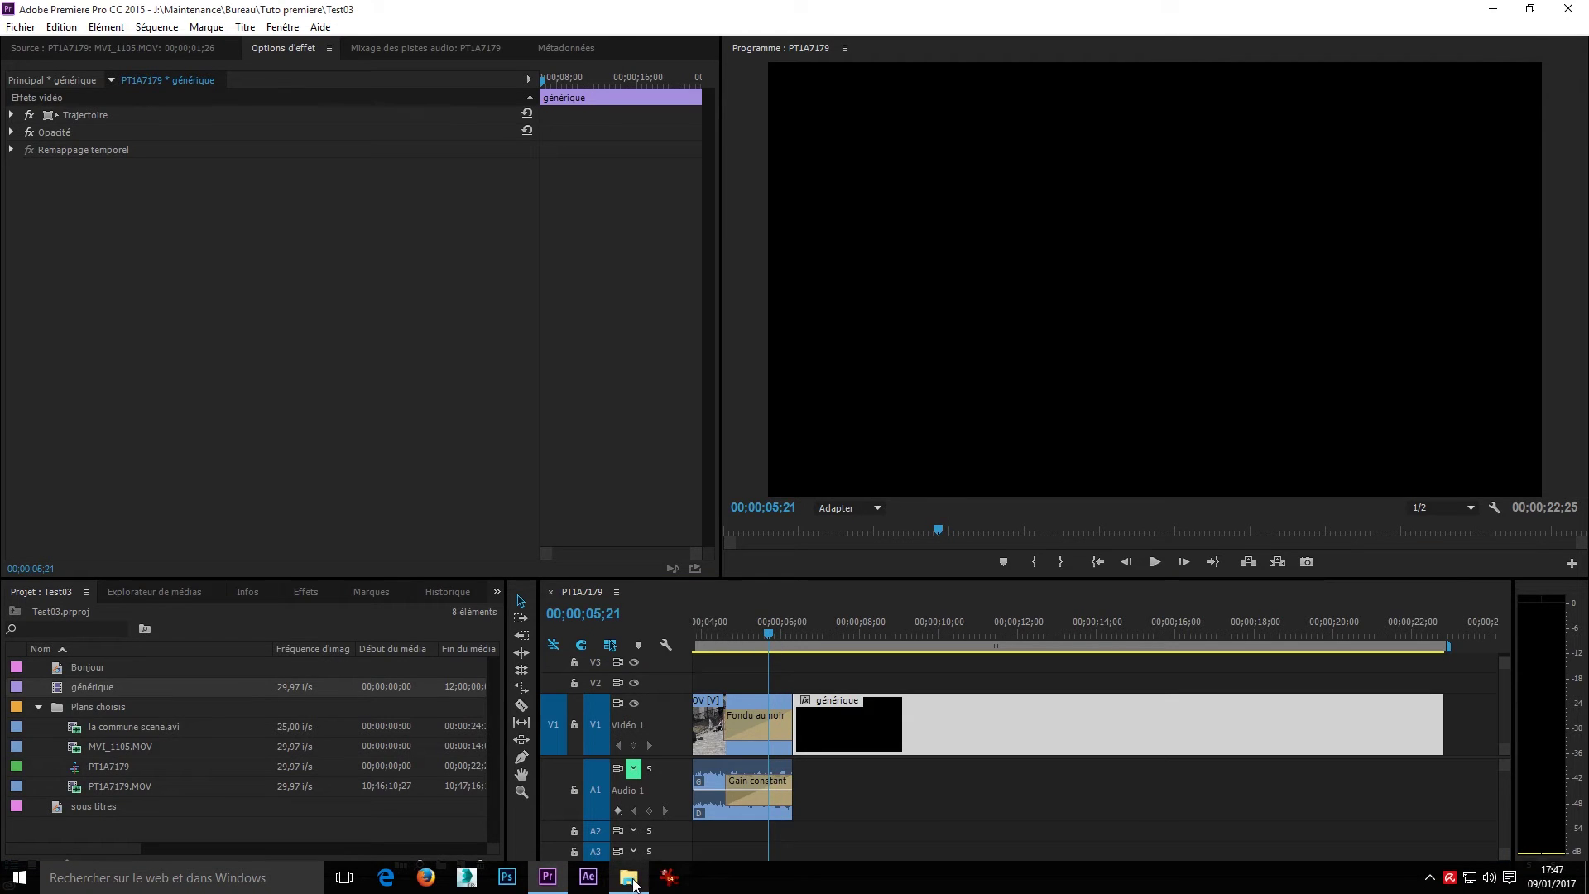
Switch to File Explorer and place the Righteous - Silent Partner MP3 on track A1, aligned with the générique title's start.
{"action": "left_click", "coordinate": [630, 879]}
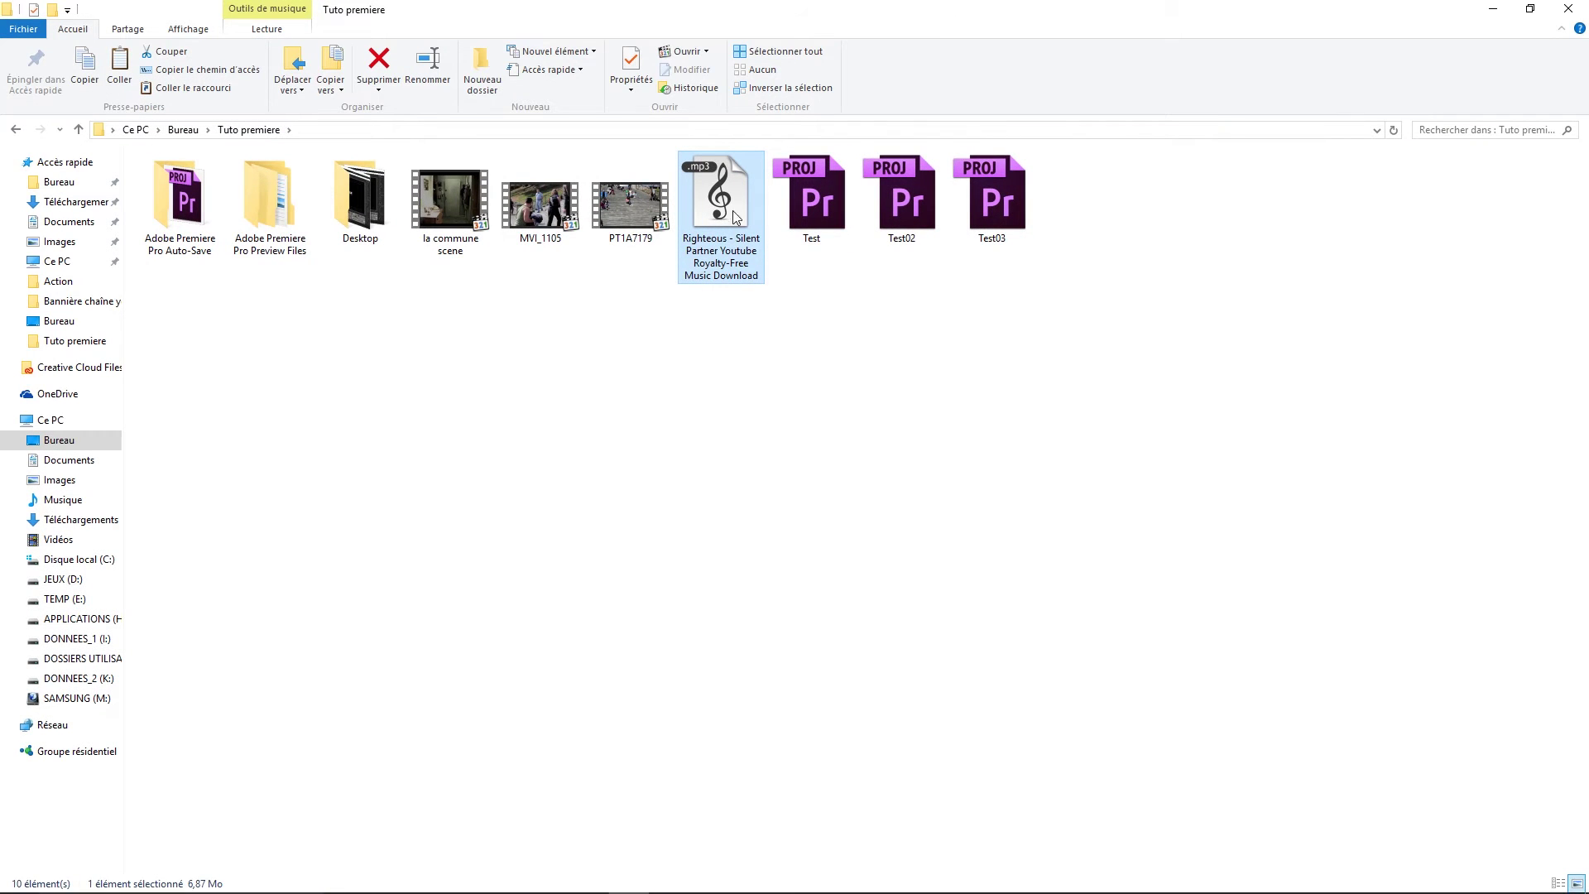
{"action": "left_click_drag", "start_coordinate": [734, 216], "coordinate": [800, 792]}
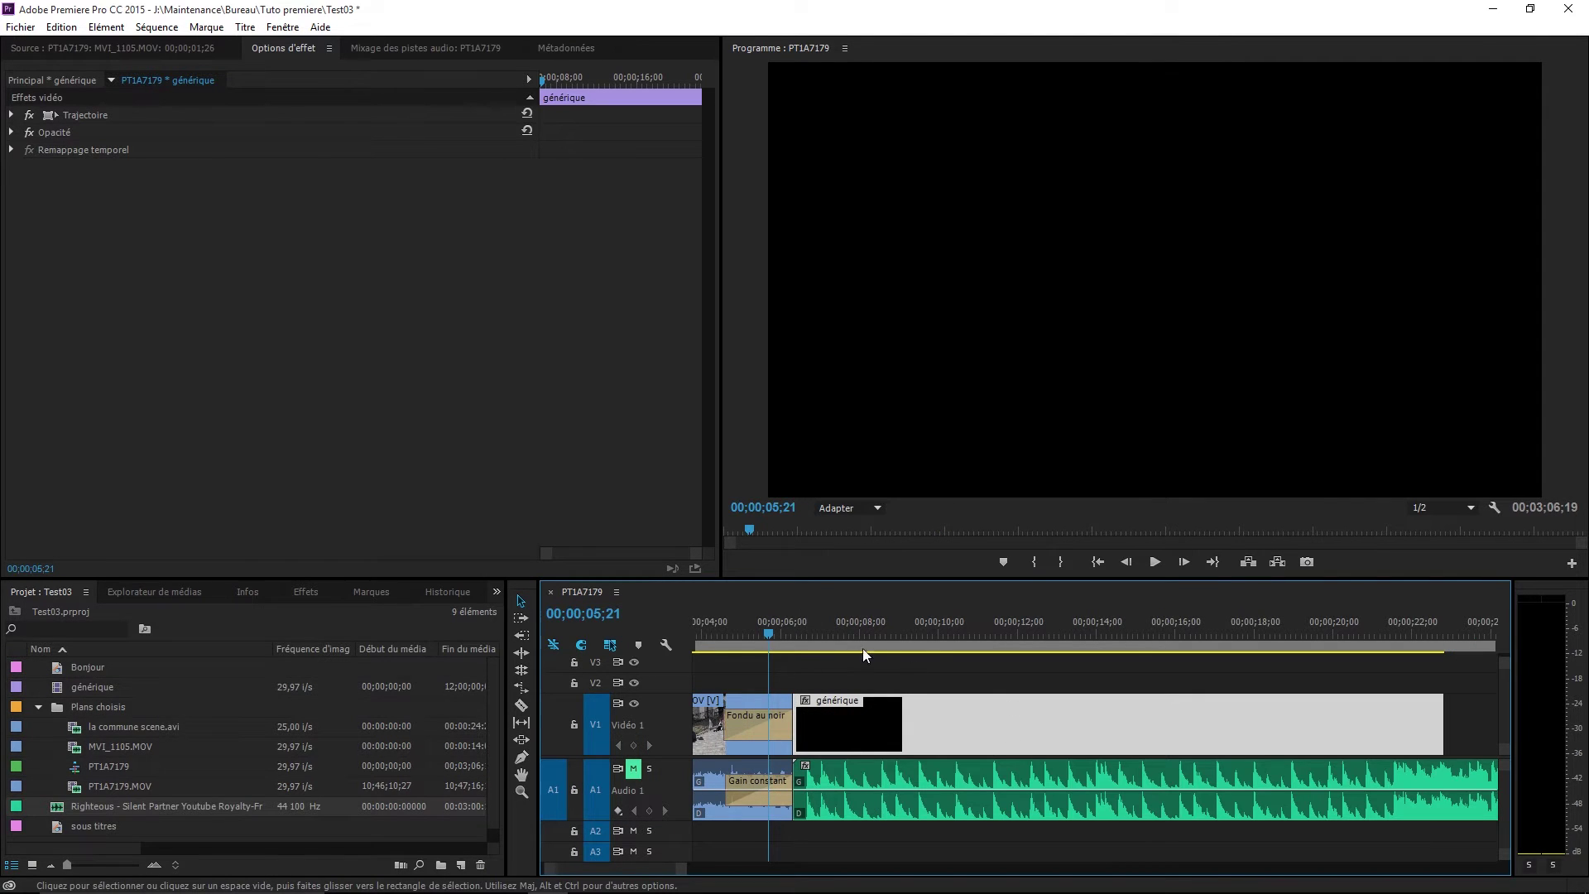
{"action": "left_click_drag", "start_coordinate": [796, 631], "coordinate": [789, 641]}
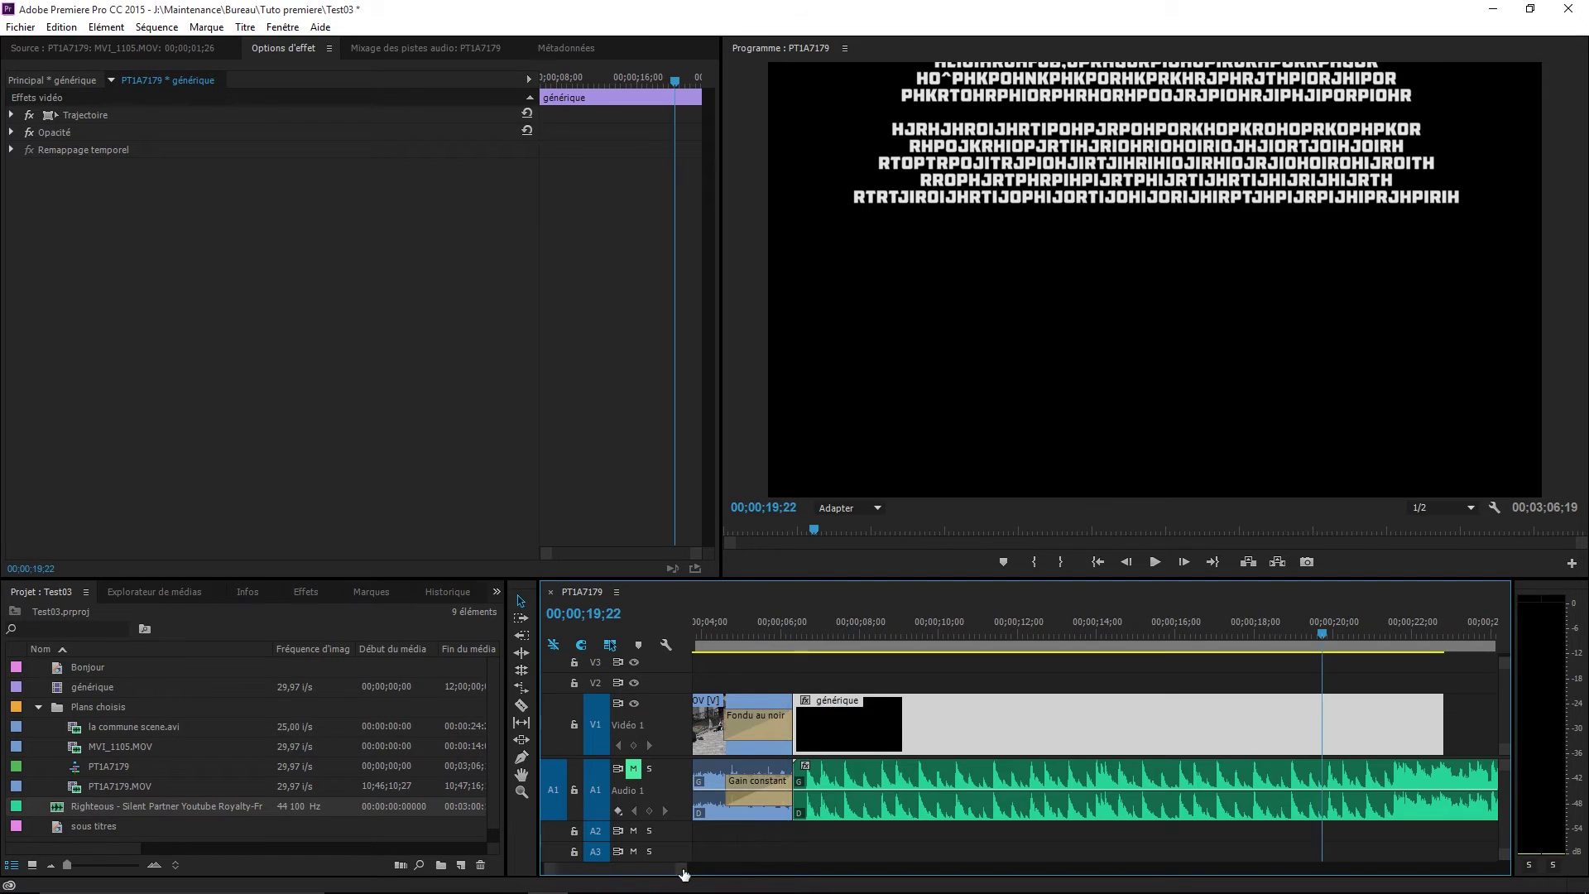
Trim the end of the music clip on A1 to about 00;00;23;13, just past the générique title.
{"action": "left_click_drag", "start_coordinate": [682, 870], "coordinate": [1092, 873]}
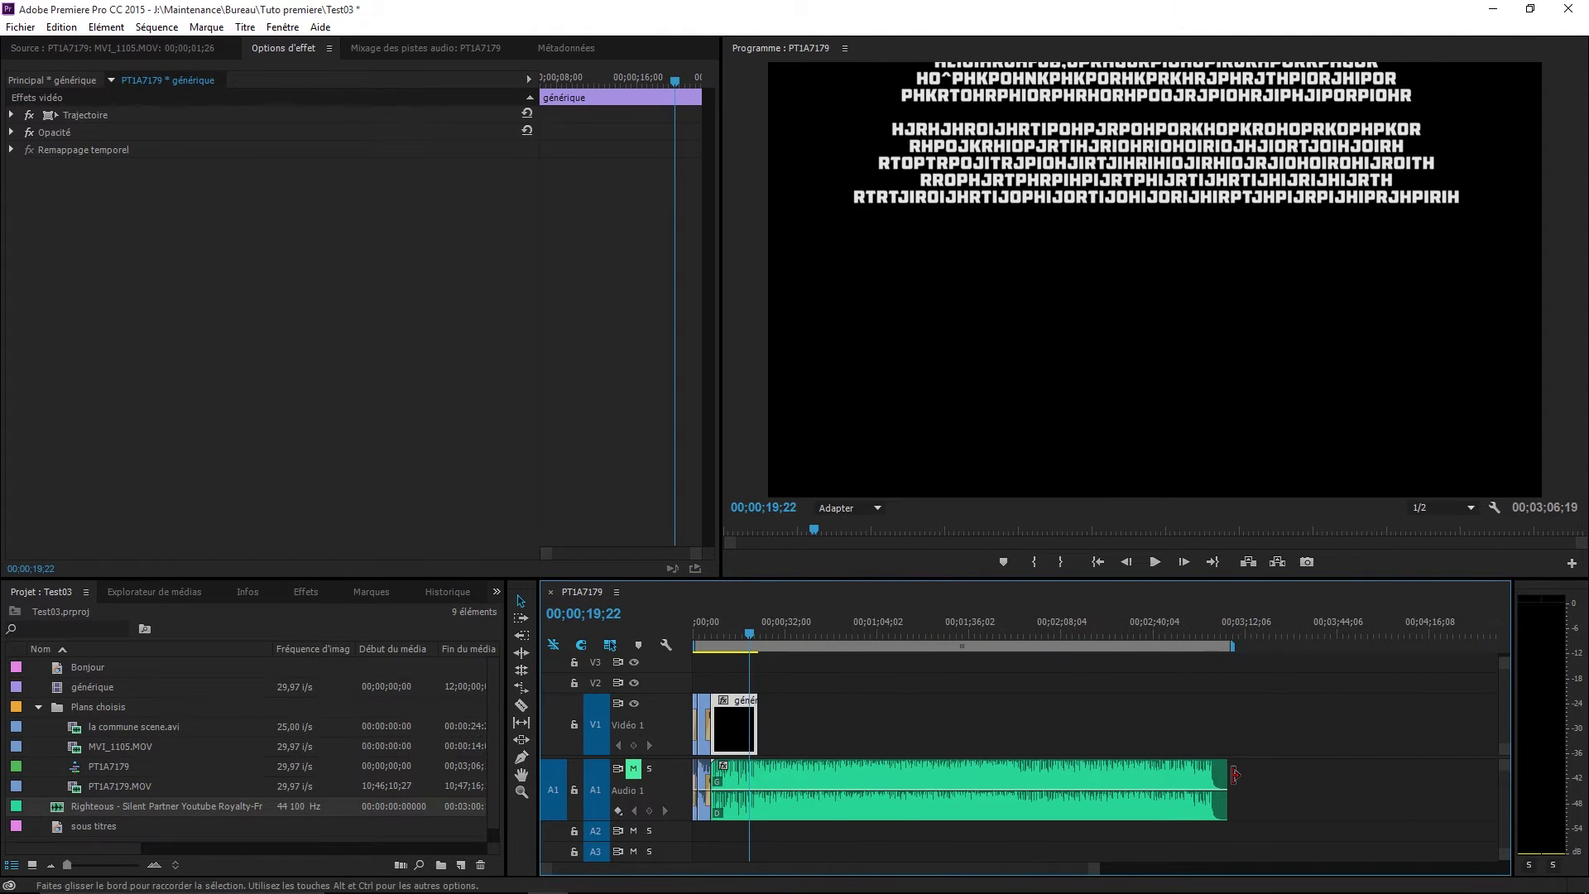
{"action": "left_click_drag", "start_coordinate": [1234, 775], "coordinate": [757, 808]}
{"action": "left_click_drag", "start_coordinate": [1094, 869], "coordinate": [687, 868]}
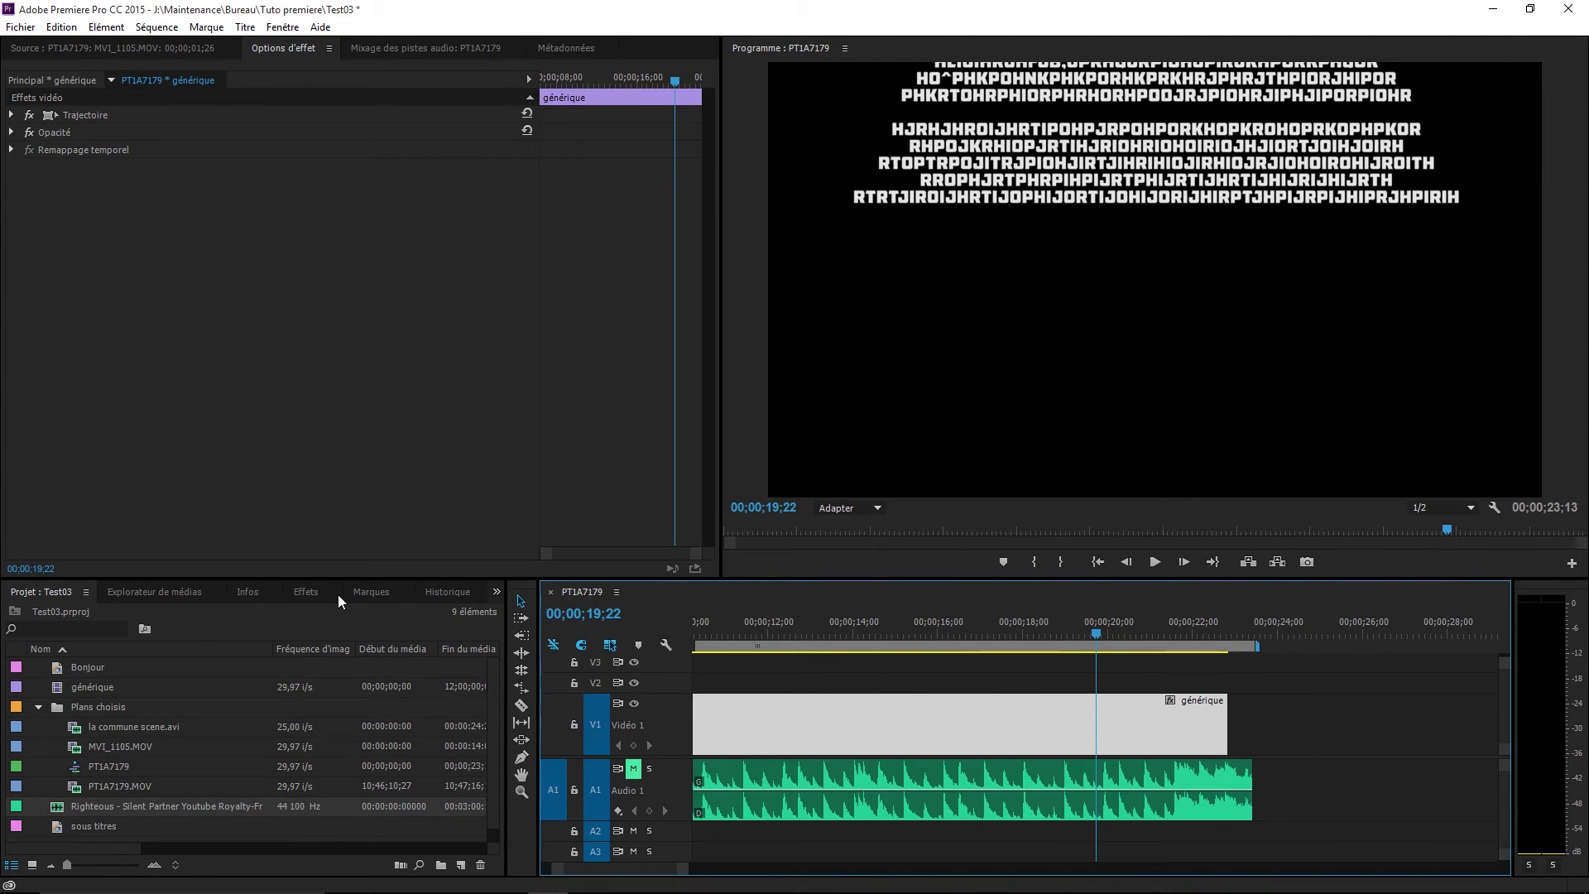
Add a Gain constant audio transition at the end of the music clip and lengthen it to about 00;00;03;06.
{"action": "left_click", "coordinate": [306, 592]}
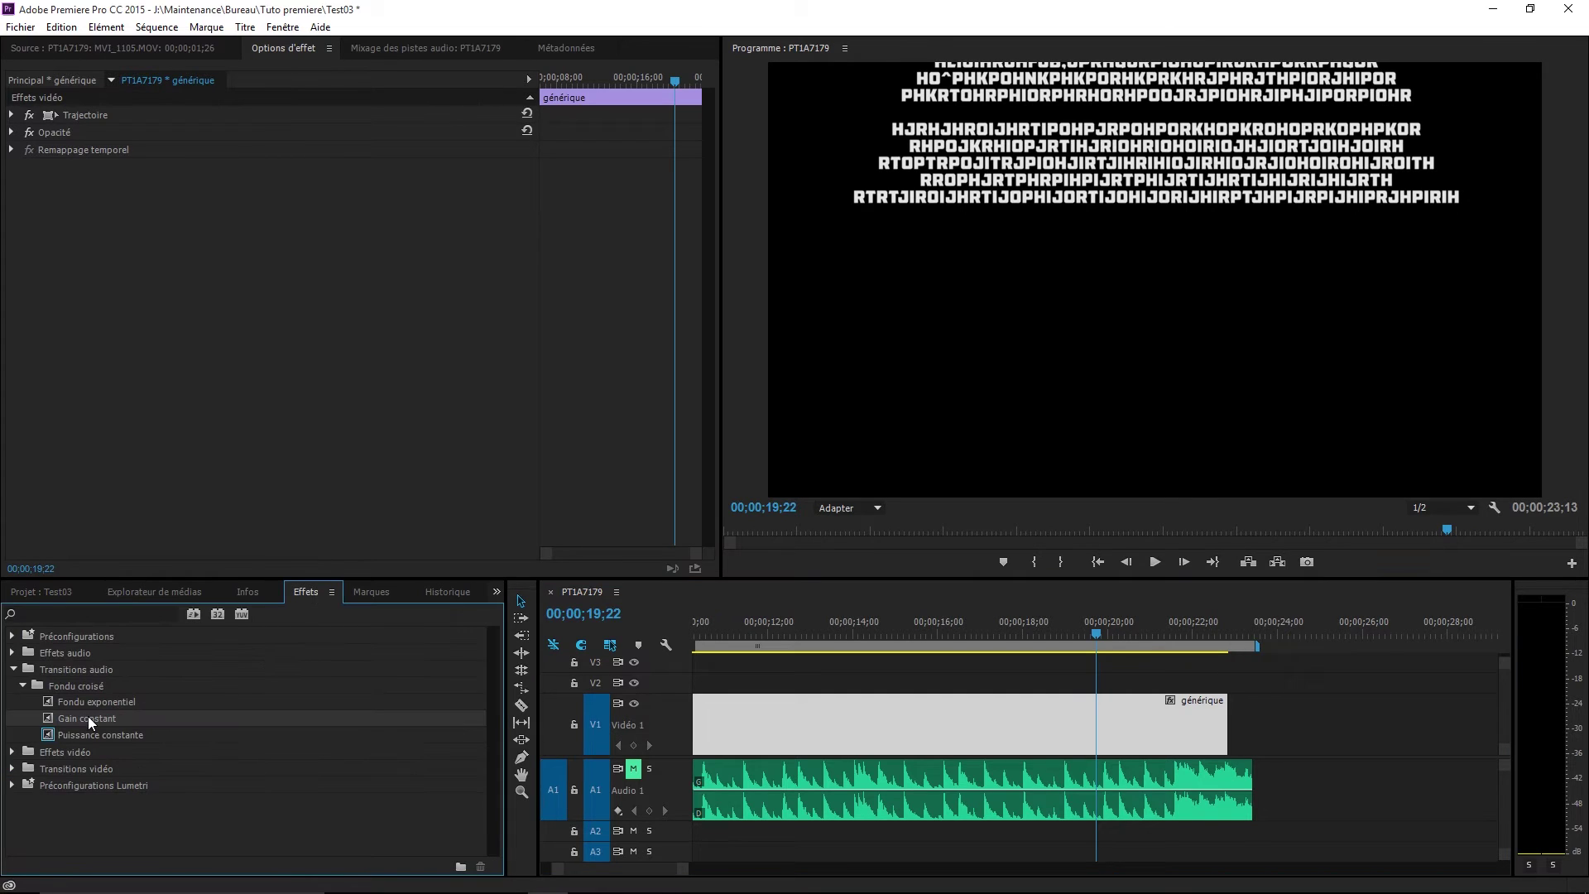
{"action": "left_click_drag", "start_coordinate": [184, 724], "coordinate": [983, 747]}
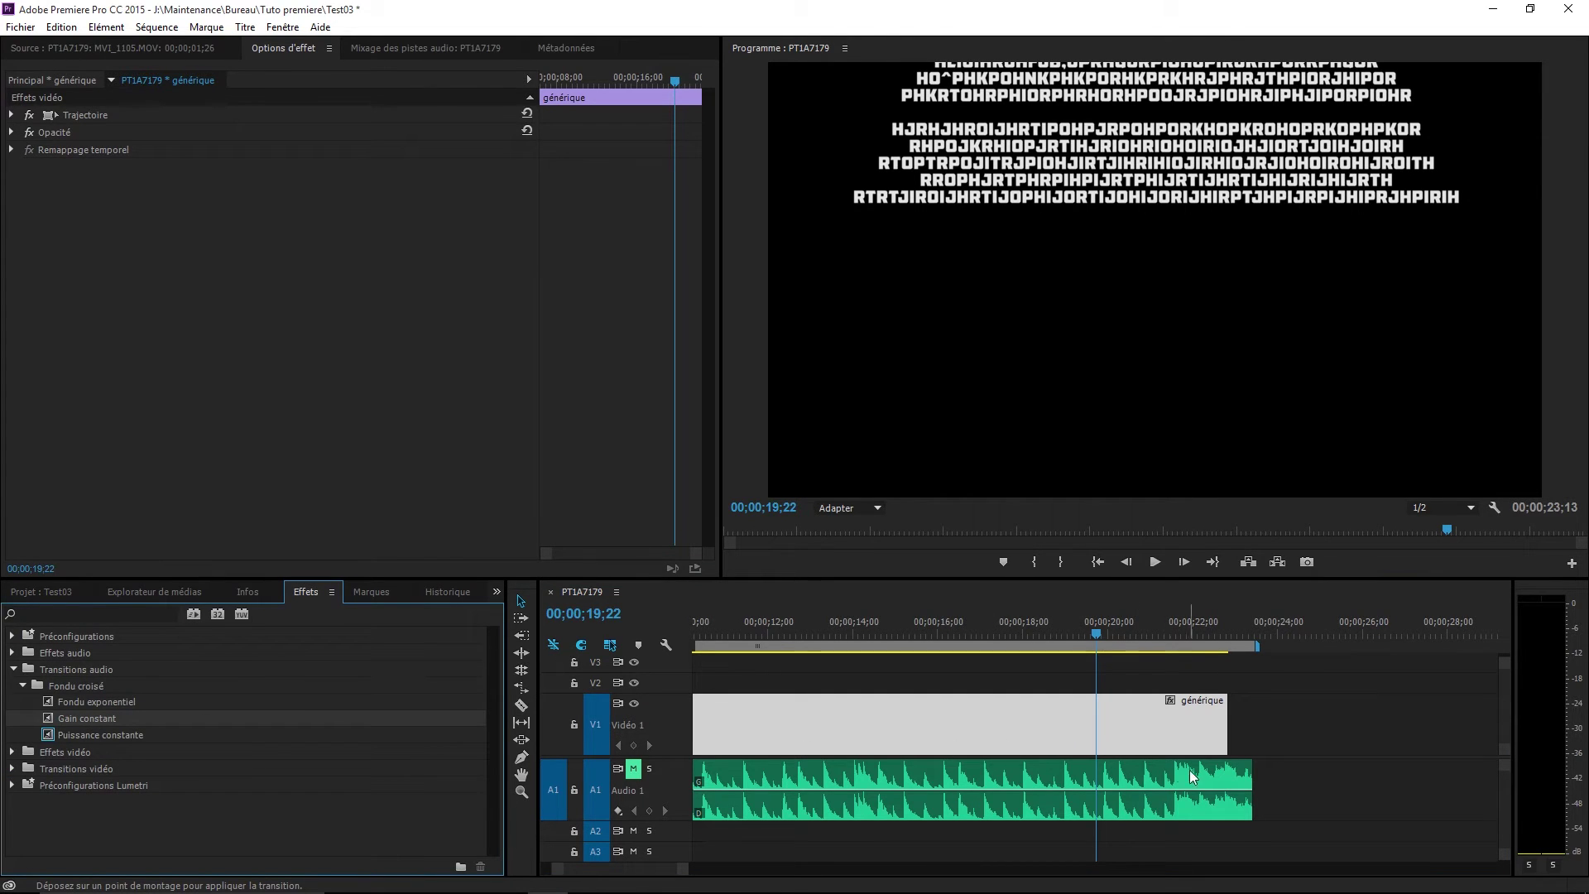
{"action": "left_click_drag", "start_coordinate": [1192, 776], "coordinate": [1123, 792]}
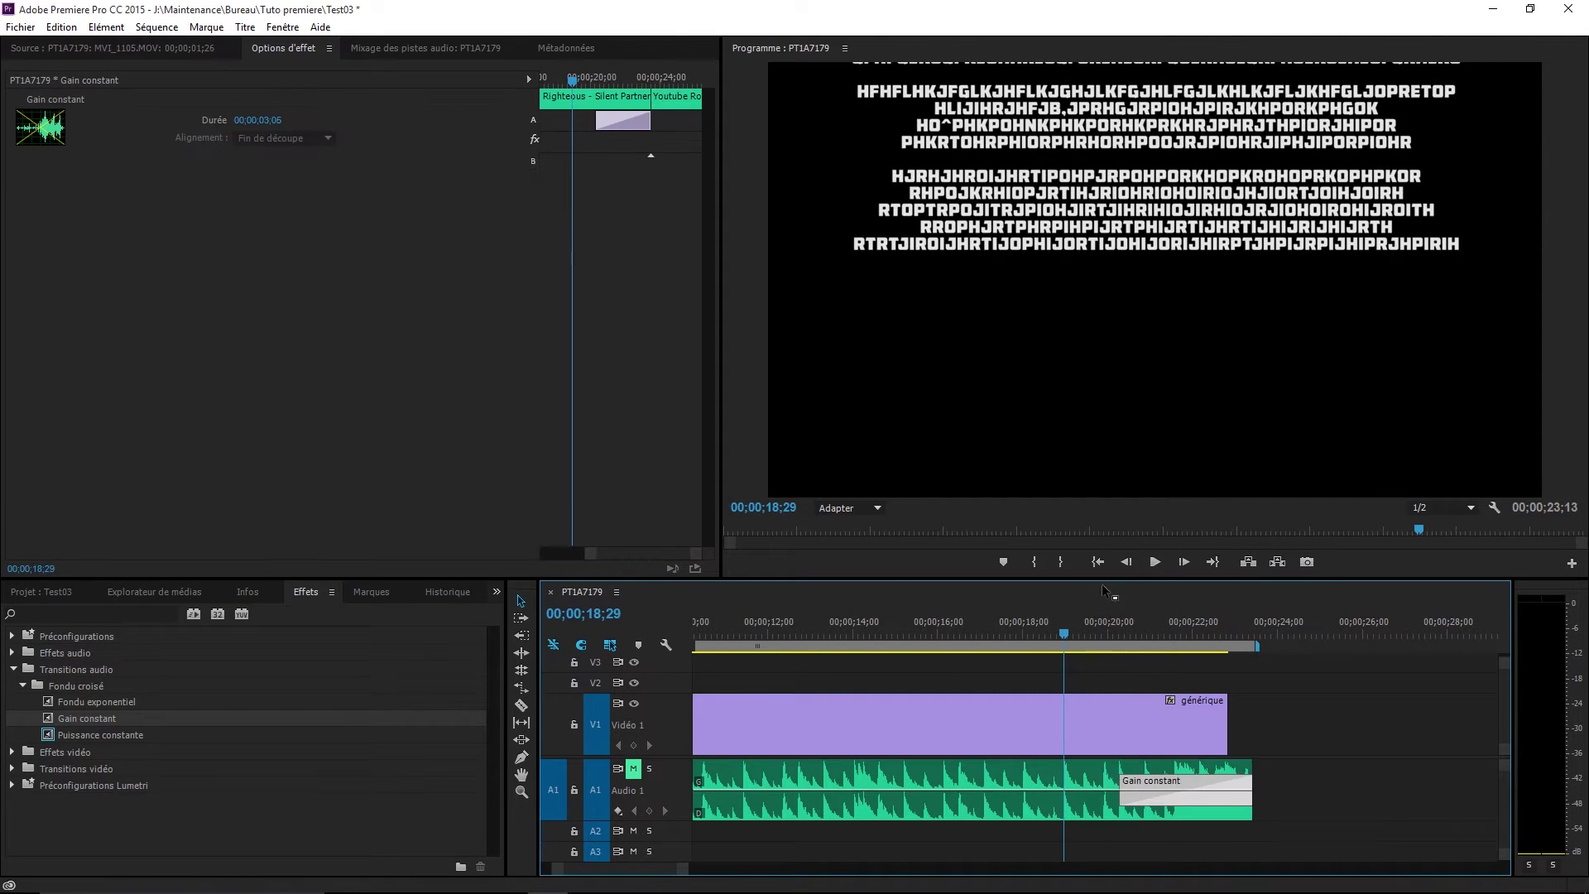
Unmute track A1, lengthen the music's closing Gain constant fade to about 00;00;06;24, and play it back.
{"action": "left_click", "coordinate": [634, 769]}
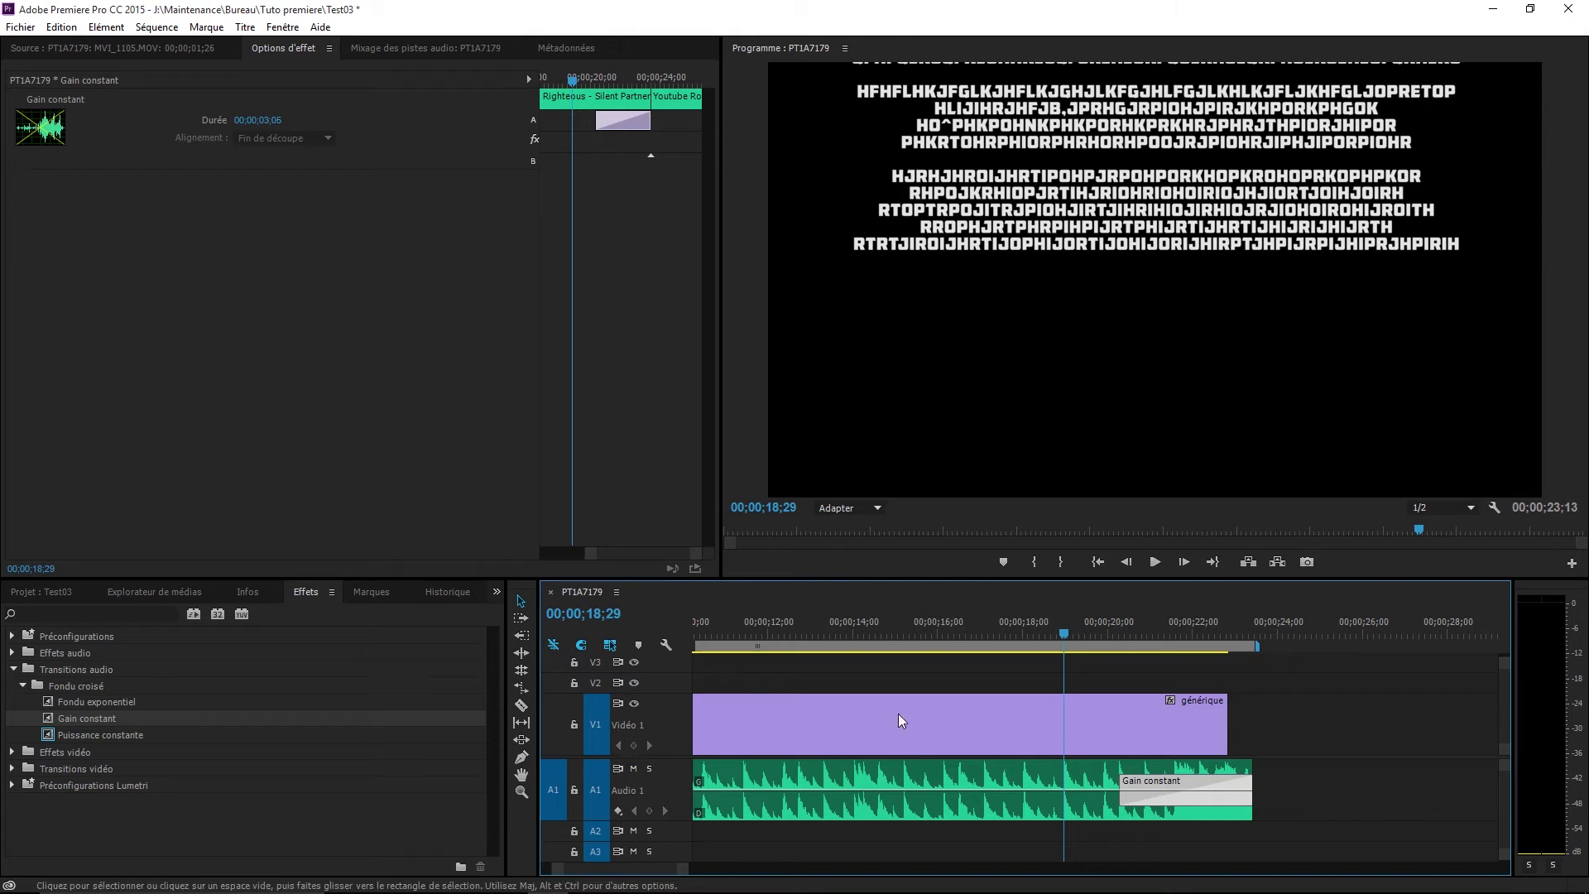
{"action": "left_click", "coordinate": [1155, 562]}
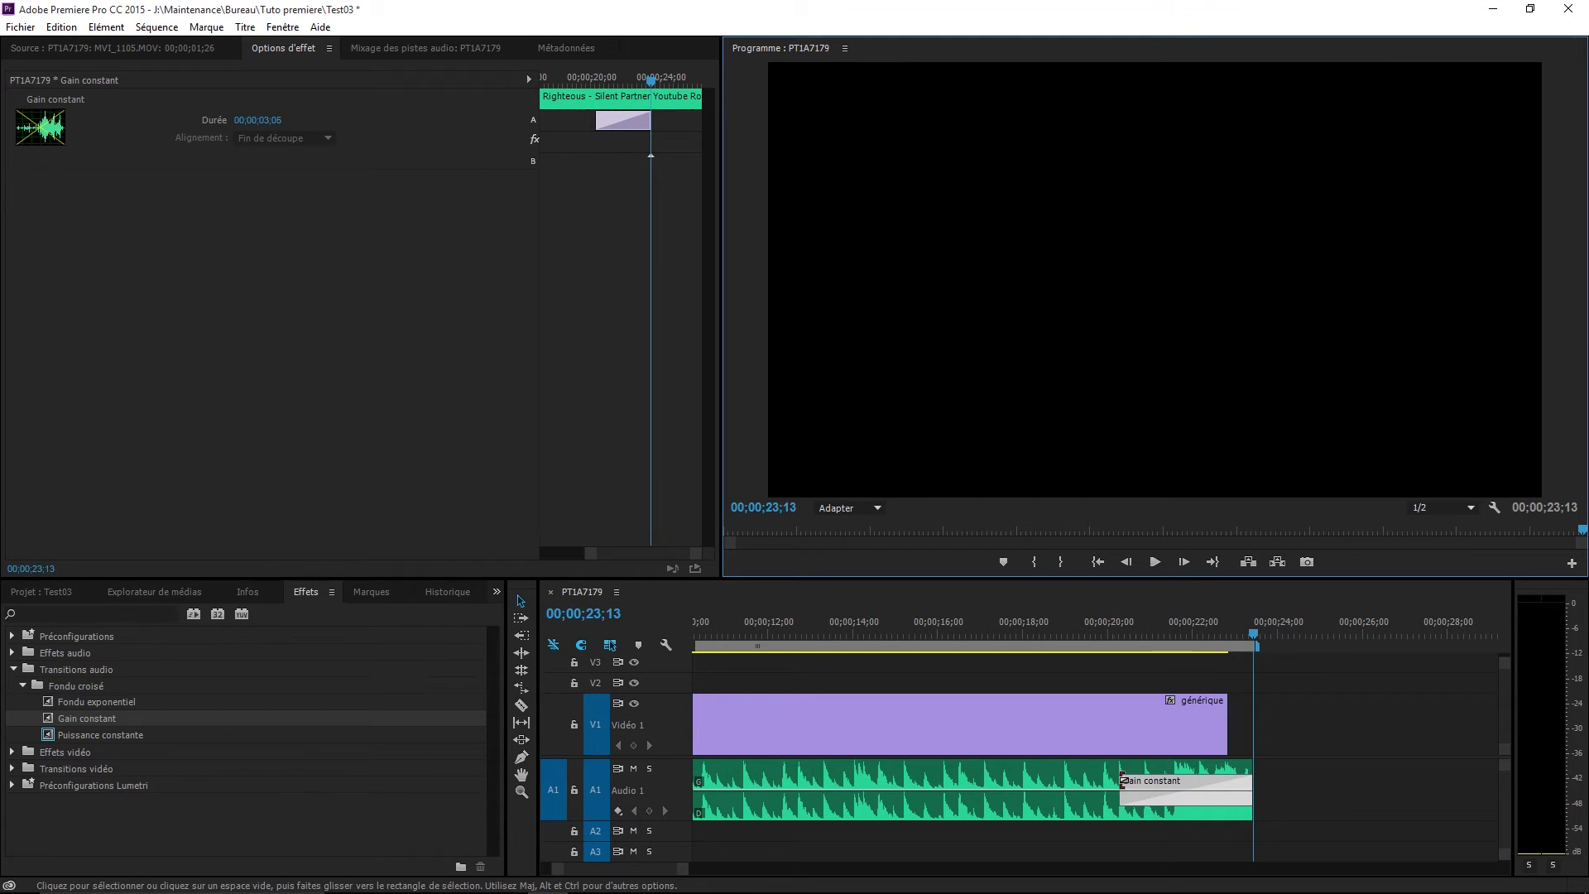
{"action": "left_click_drag", "start_coordinate": [1120, 782], "coordinate": [966, 786]}
{"action": "left_click", "coordinate": [1155, 561]}
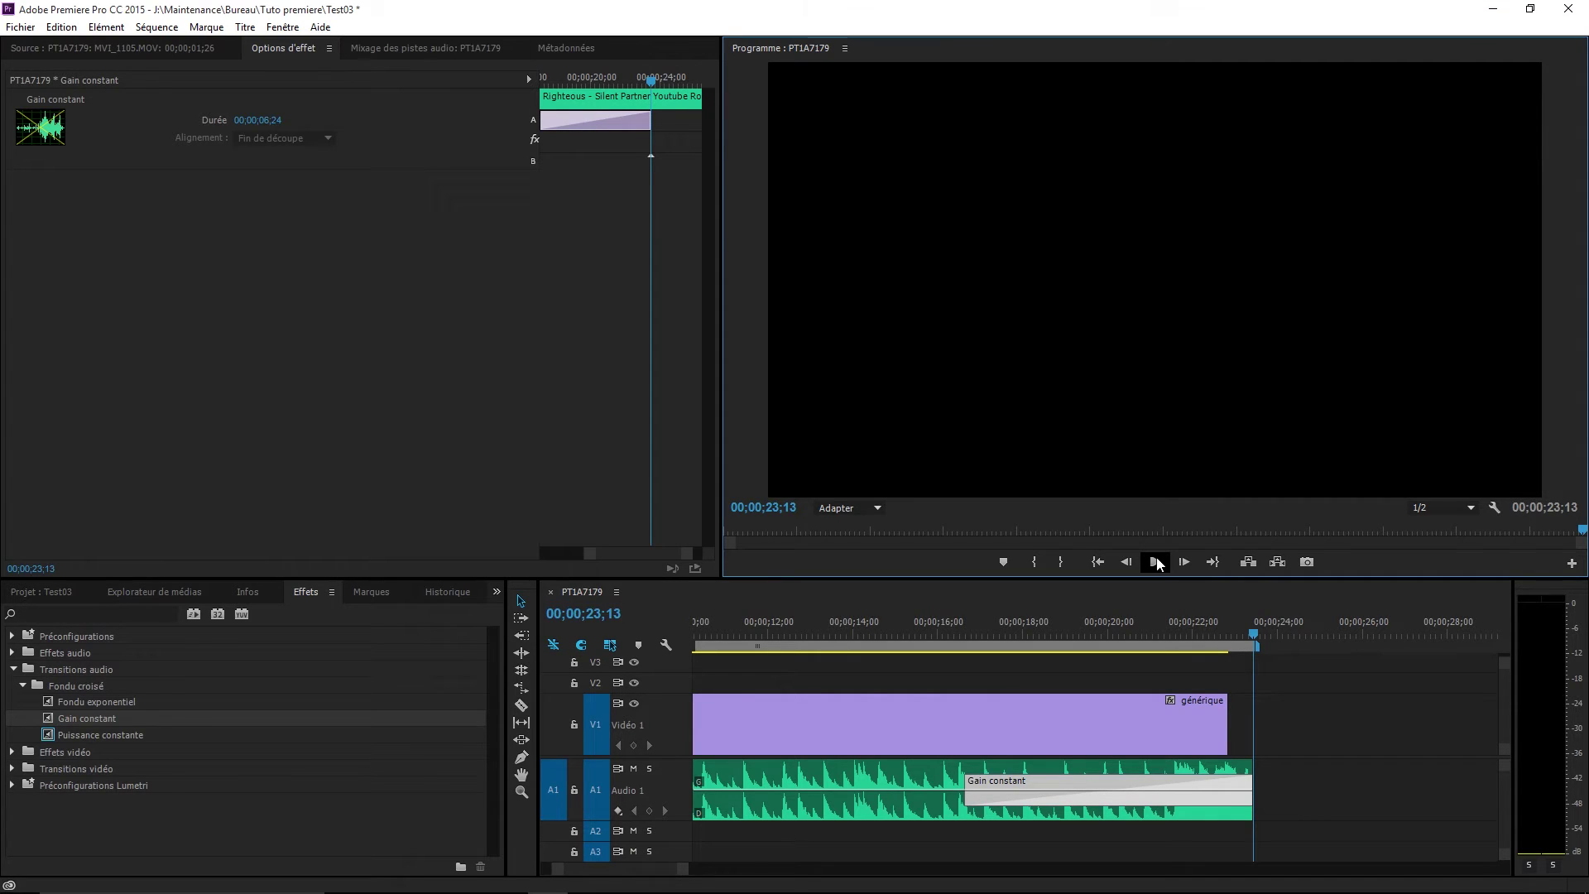
Scrub through the music, the credits and the preceding footage to compare their sound levels.
{"action": "scroll", "coordinate": [962, 675], "scroll_direction": "down", "scroll_amount": 1}
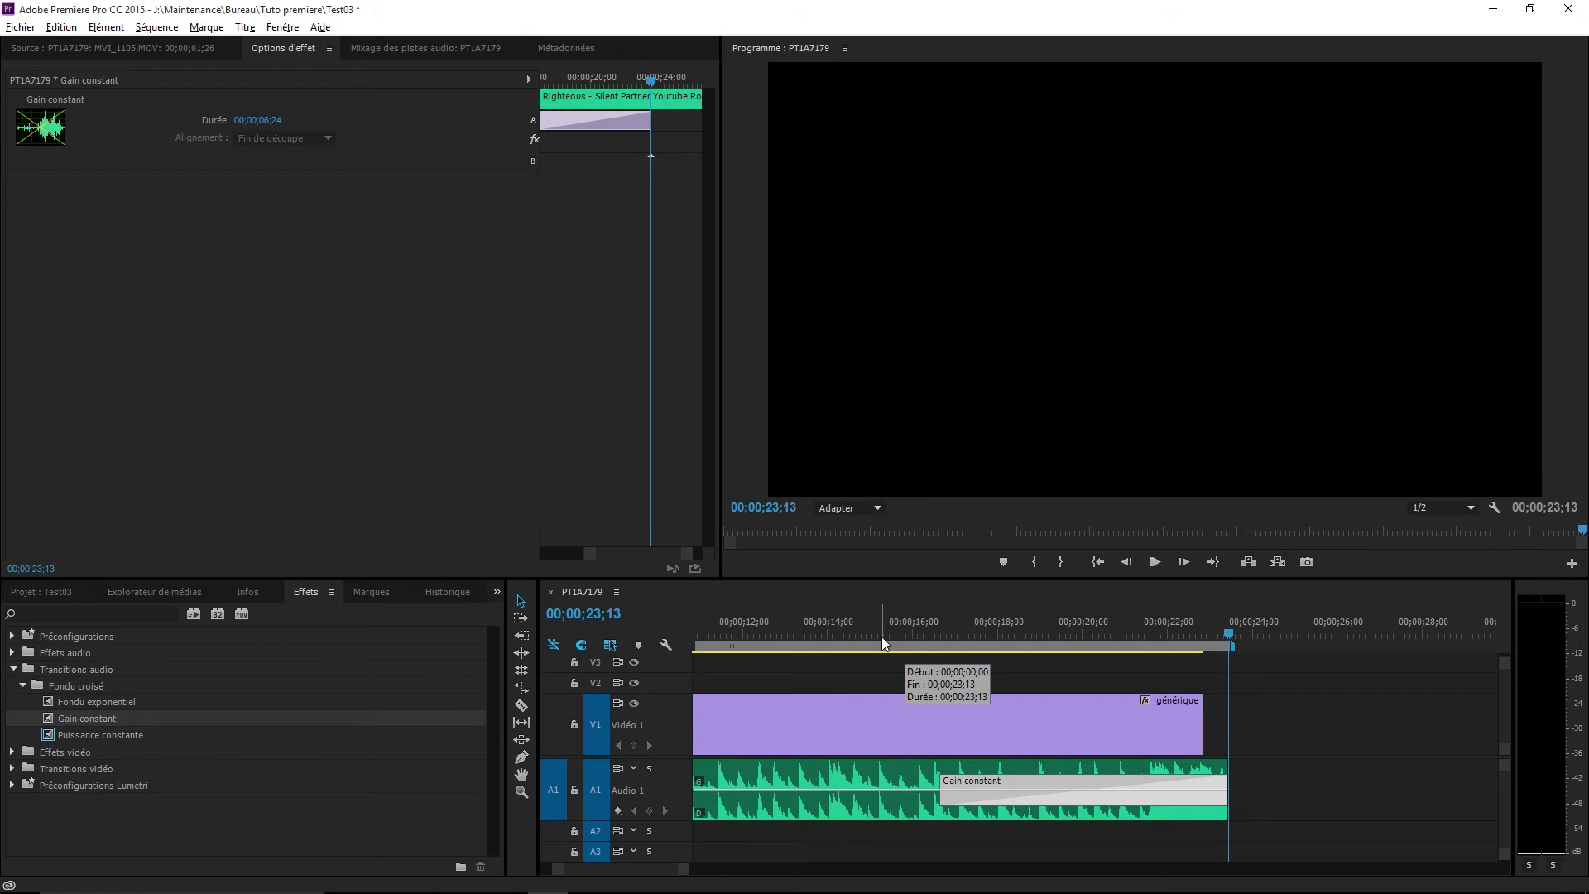
{"action": "left_click_drag", "start_coordinate": [819, 625], "coordinate": [732, 647]}
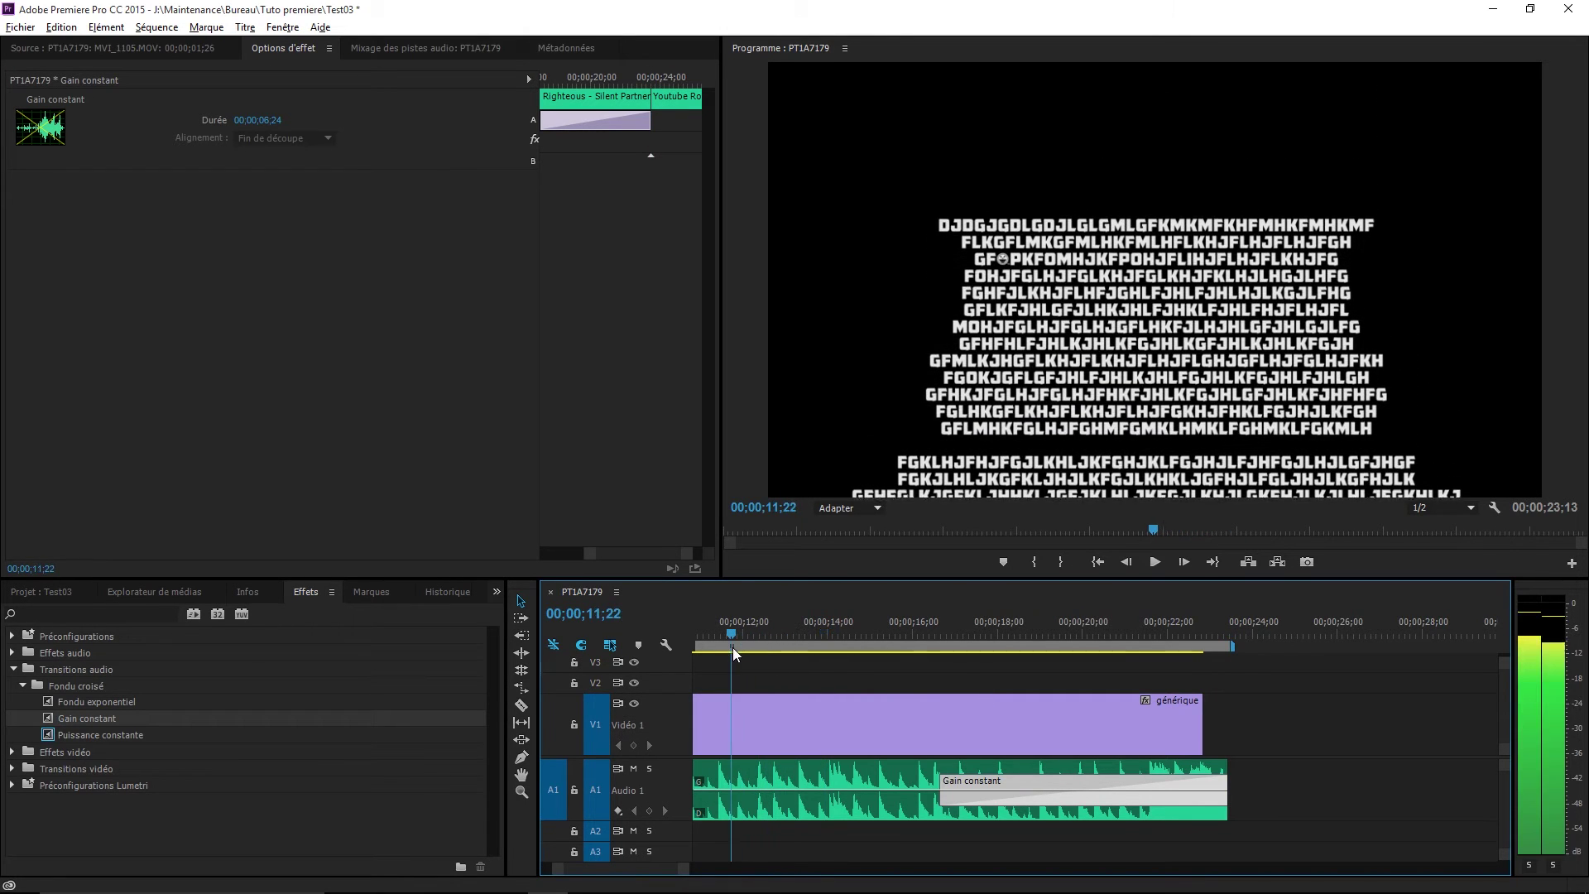
{"action": "left_click_drag", "start_coordinate": [703, 874], "coordinate": [731, 875]}
{"action": "left_click", "coordinate": [800, 633]}
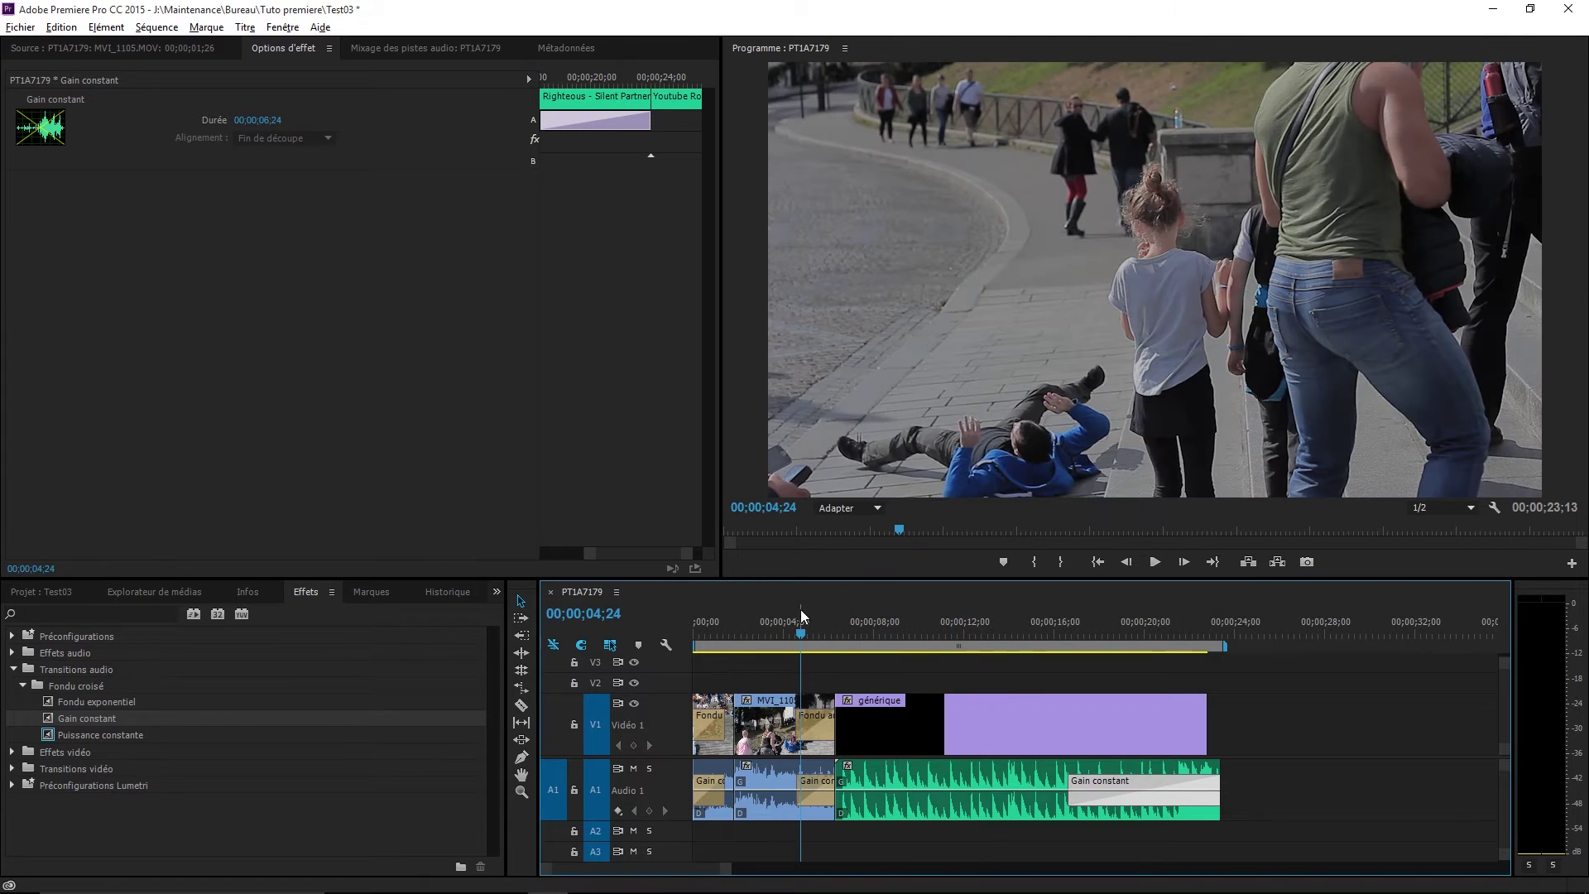
{"action": "left_click_drag", "start_coordinate": [793, 634], "coordinate": [922, 634]}
Adjust the audio gain of the music clip on A1 by -2 dB.
{"action": "left_click", "coordinate": [955, 776]}
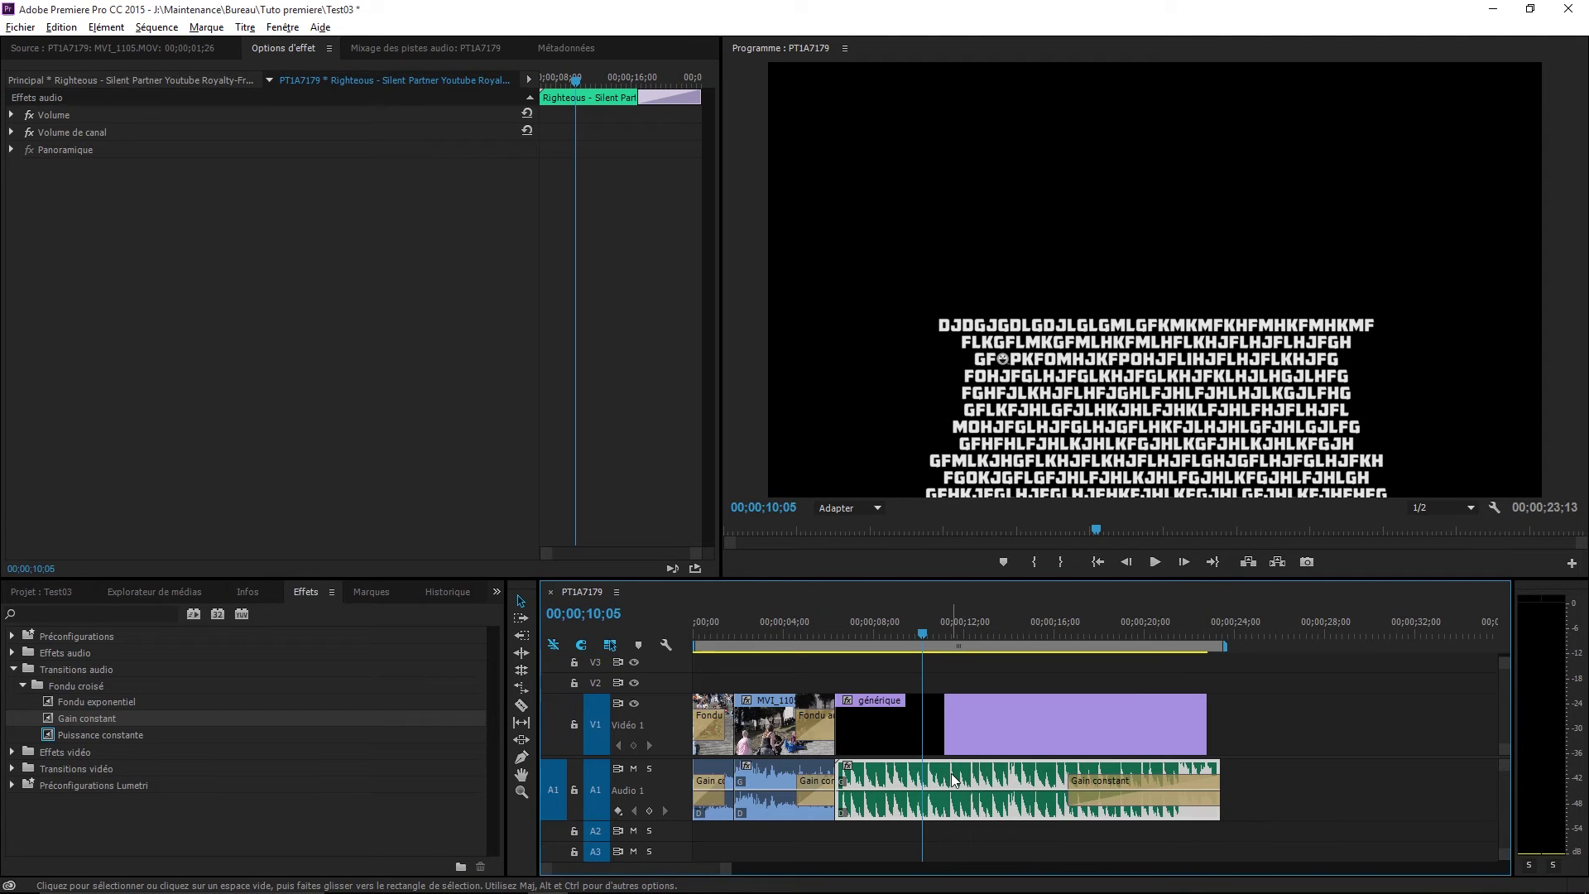
{"action": "right_click", "coordinate": [952, 774]}
{"action": "left_click", "coordinate": [1019, 599]}
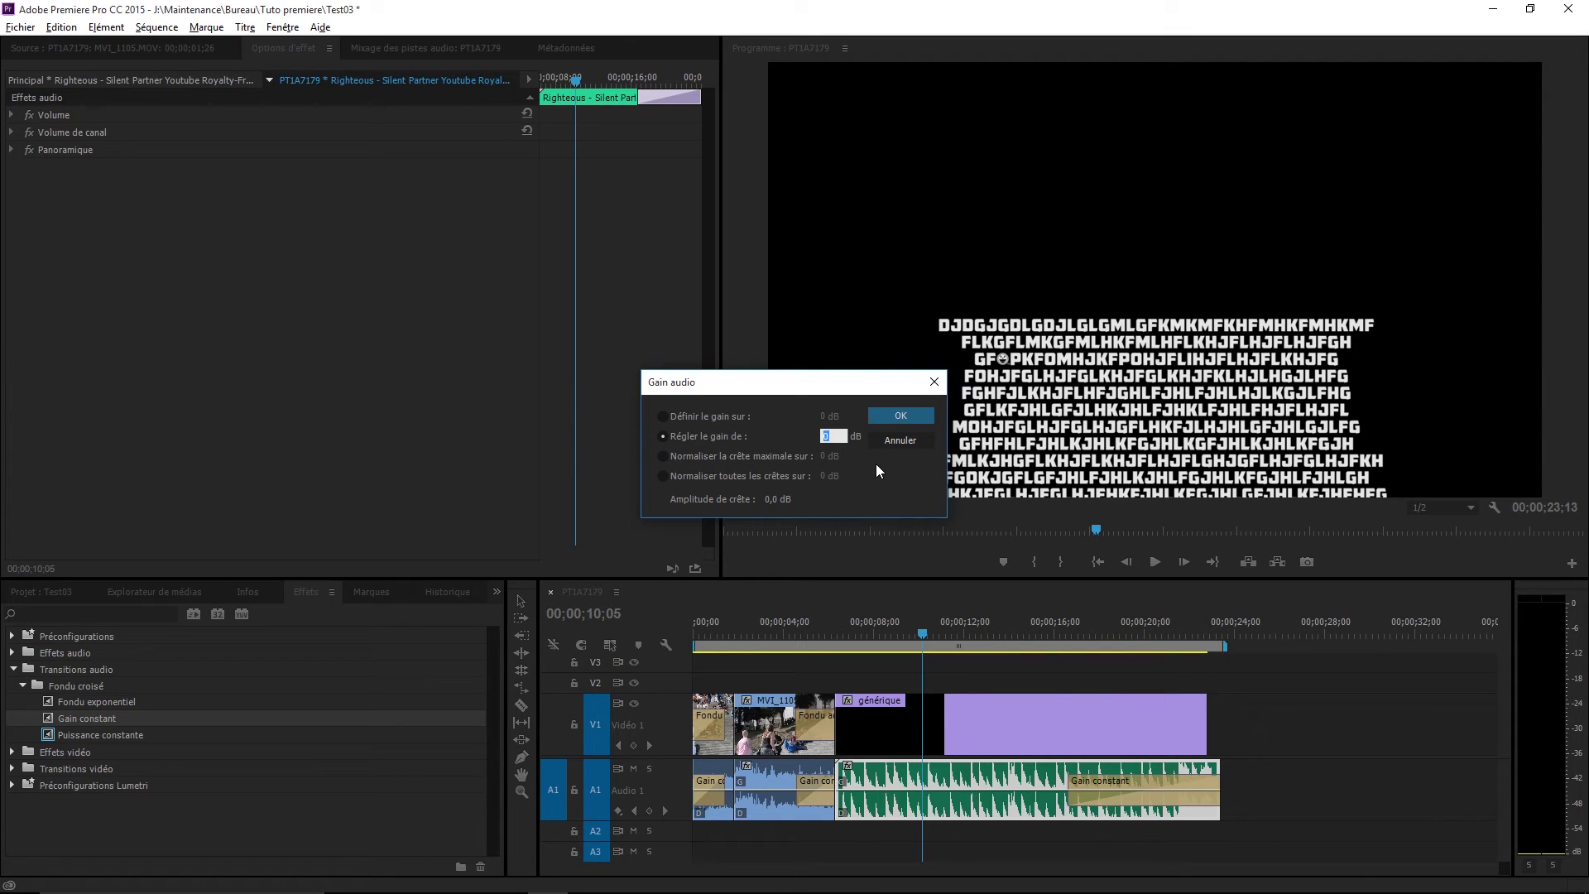
{"action": "type", "text": "-2"}
{"action": "key", "text": "Return"}
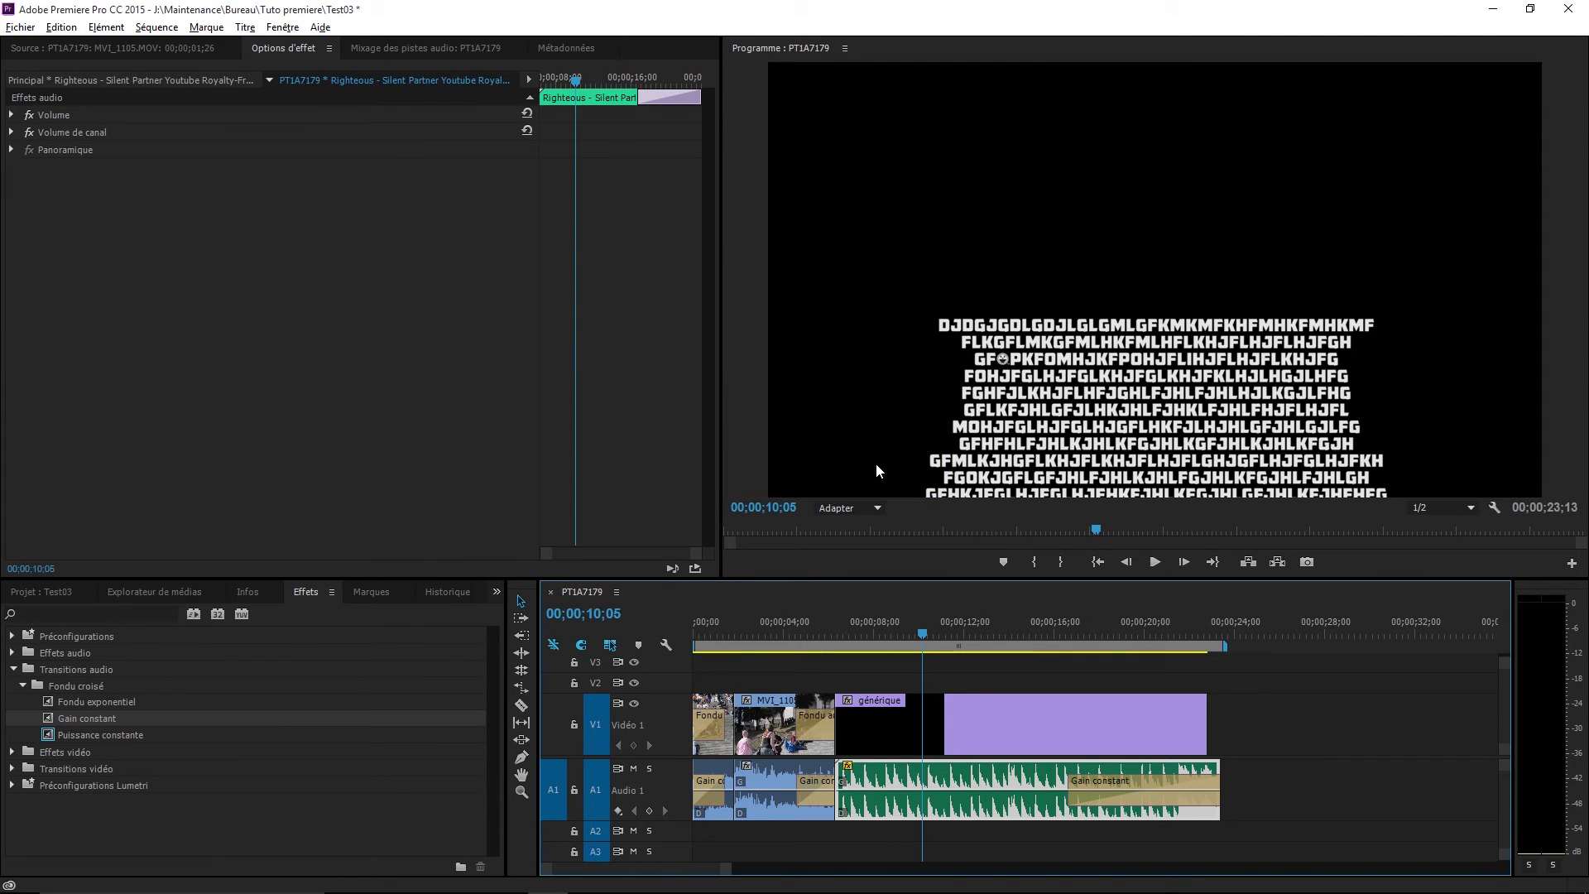
Lower the music clip's audio gain by a further 10 dB and play it from near its start.
{"action": "right_click", "coordinate": [990, 779]}
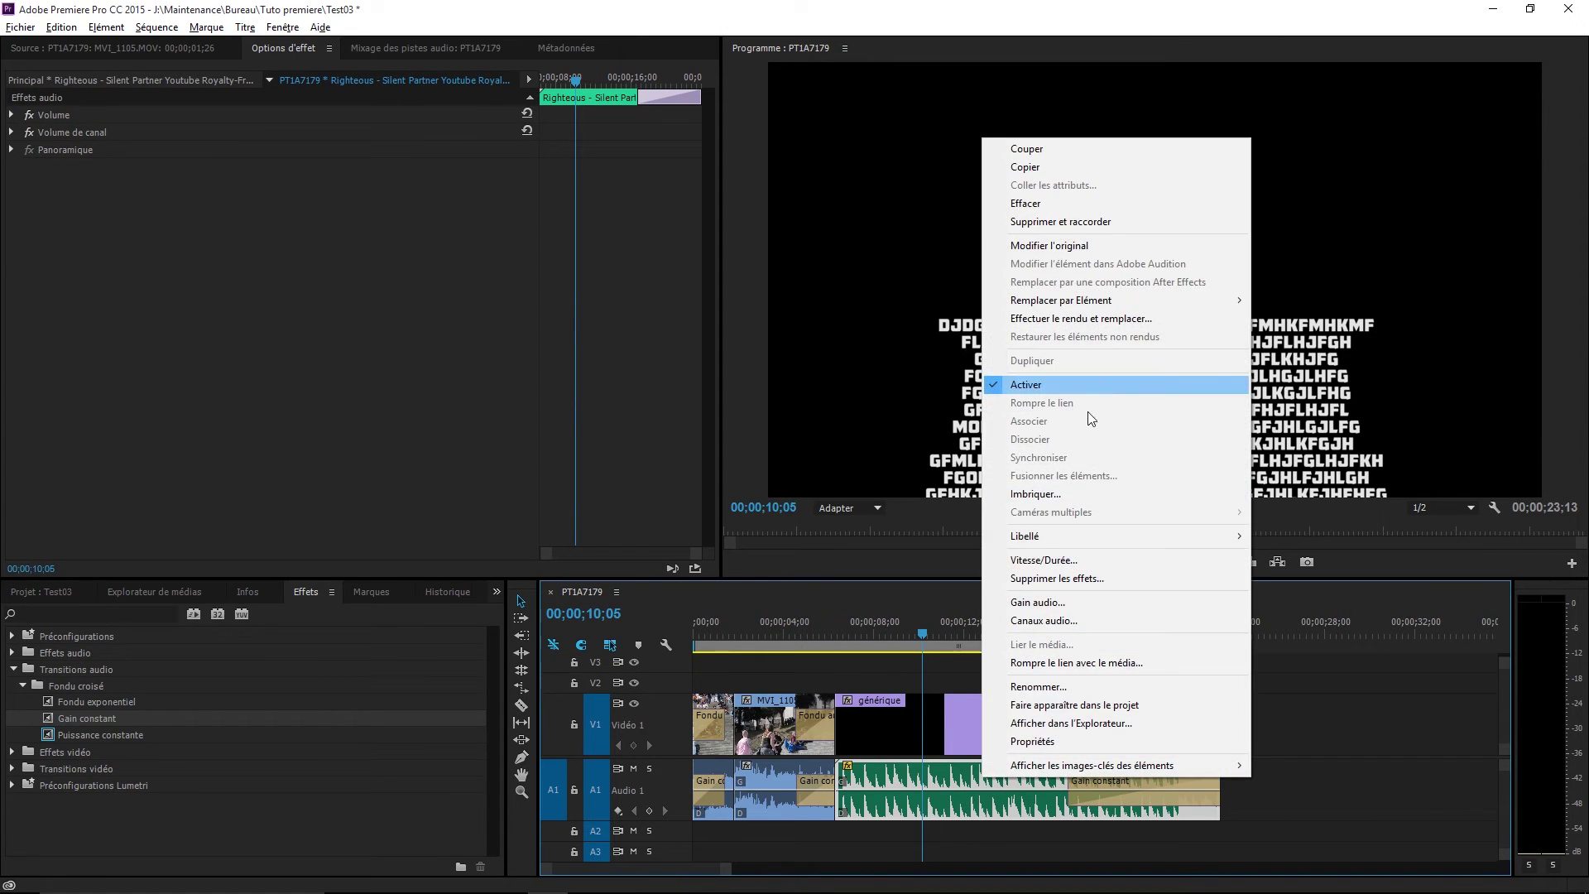
{"action": "left_click", "coordinate": [1044, 602]}
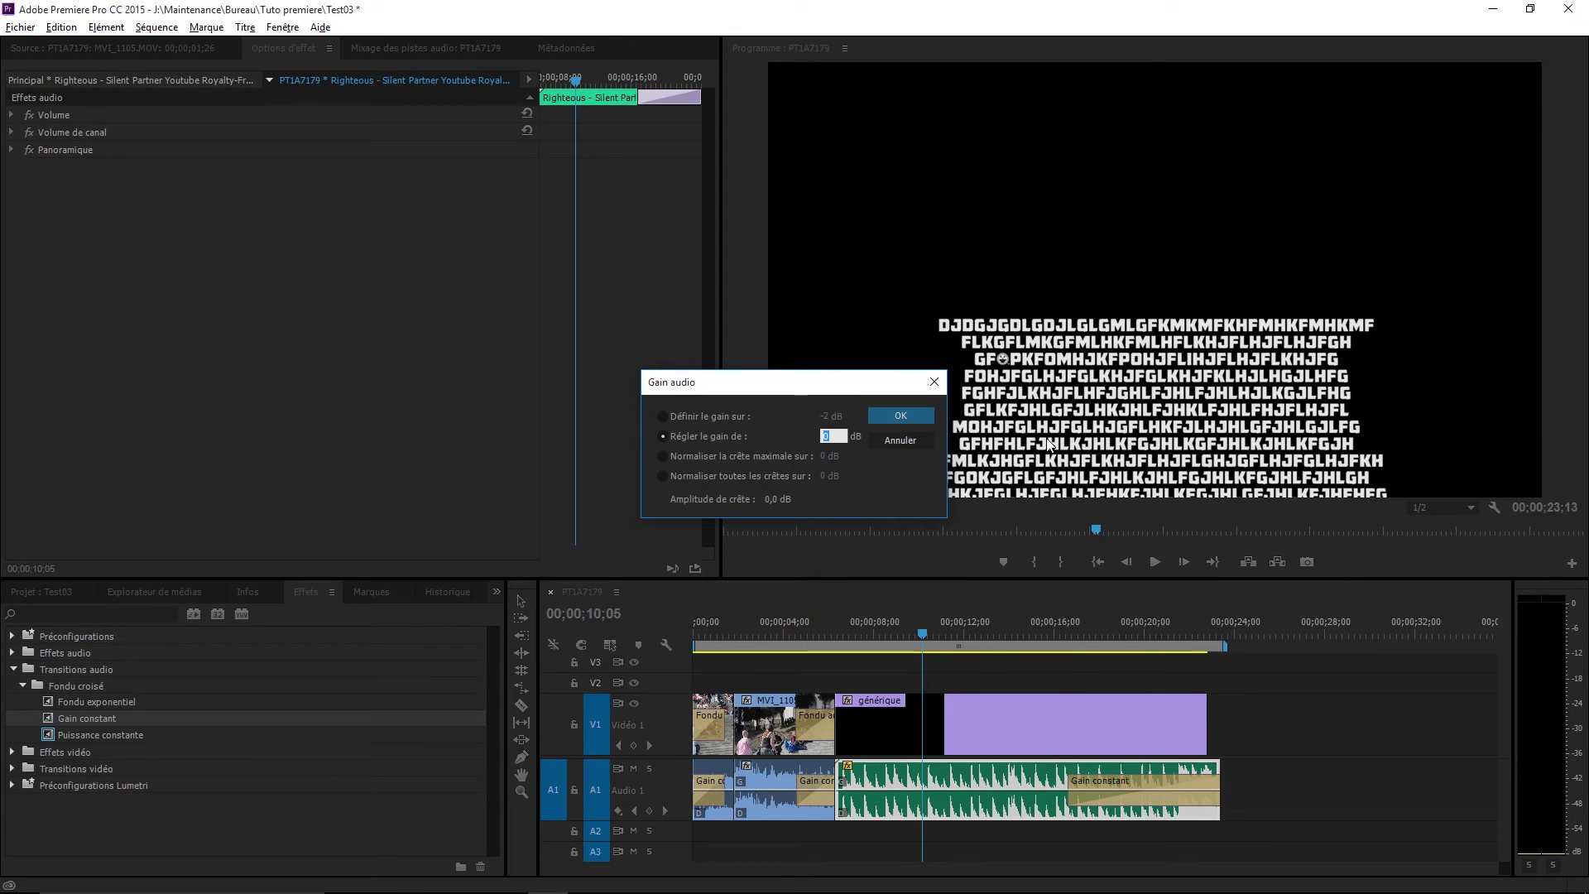
{"action": "type", "text": "-1"}
{"action": "left_click", "coordinate": [905, 415]}
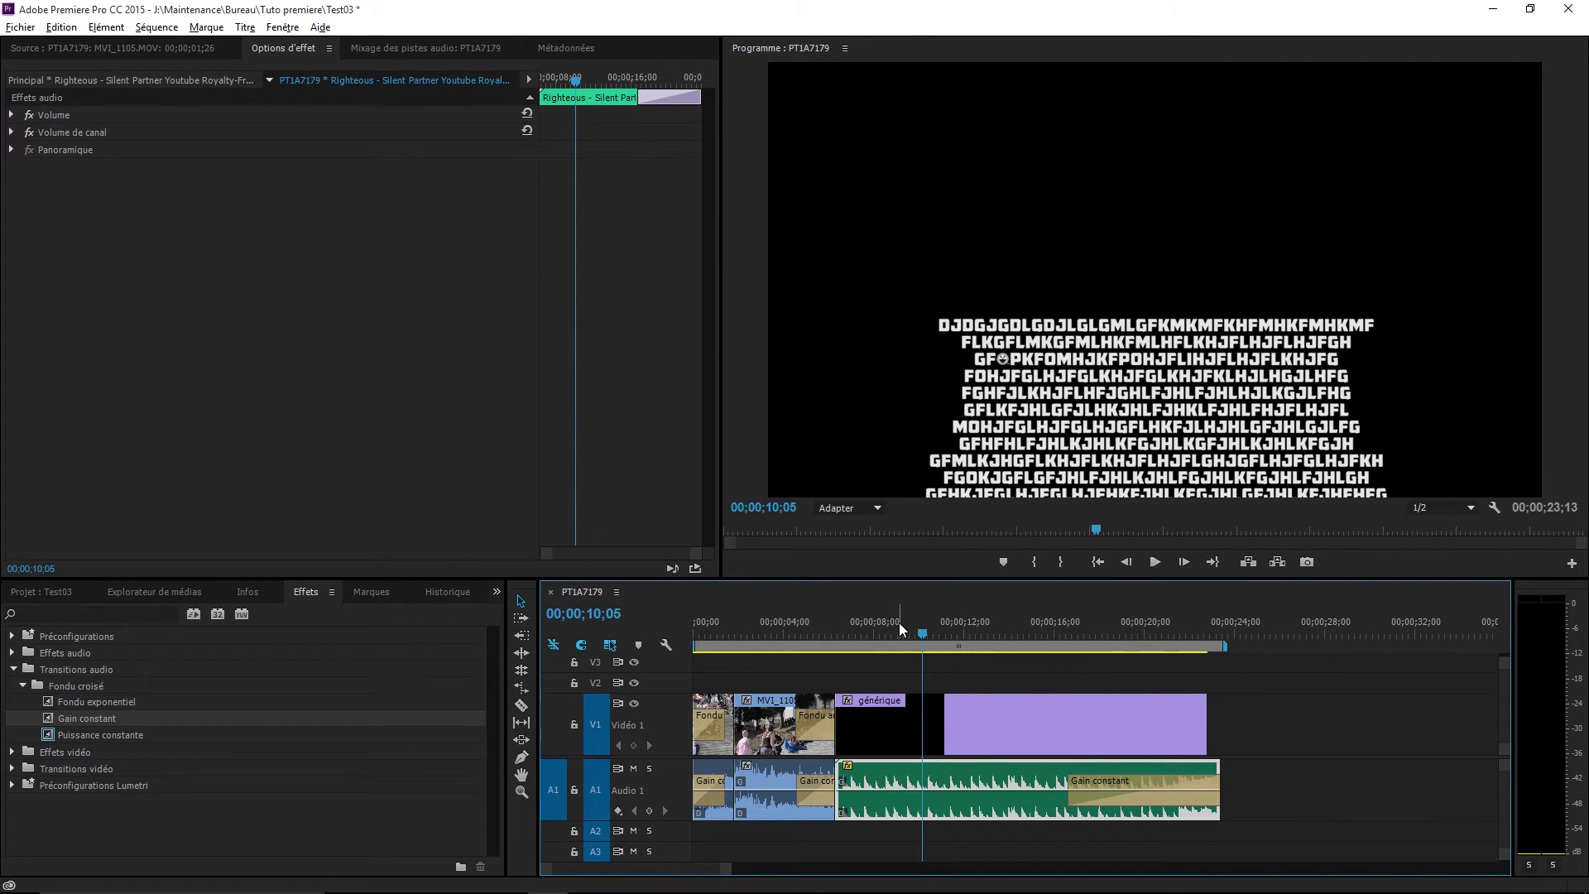
{"action": "left_click_drag", "start_coordinate": [895, 622], "coordinate": [852, 633]}
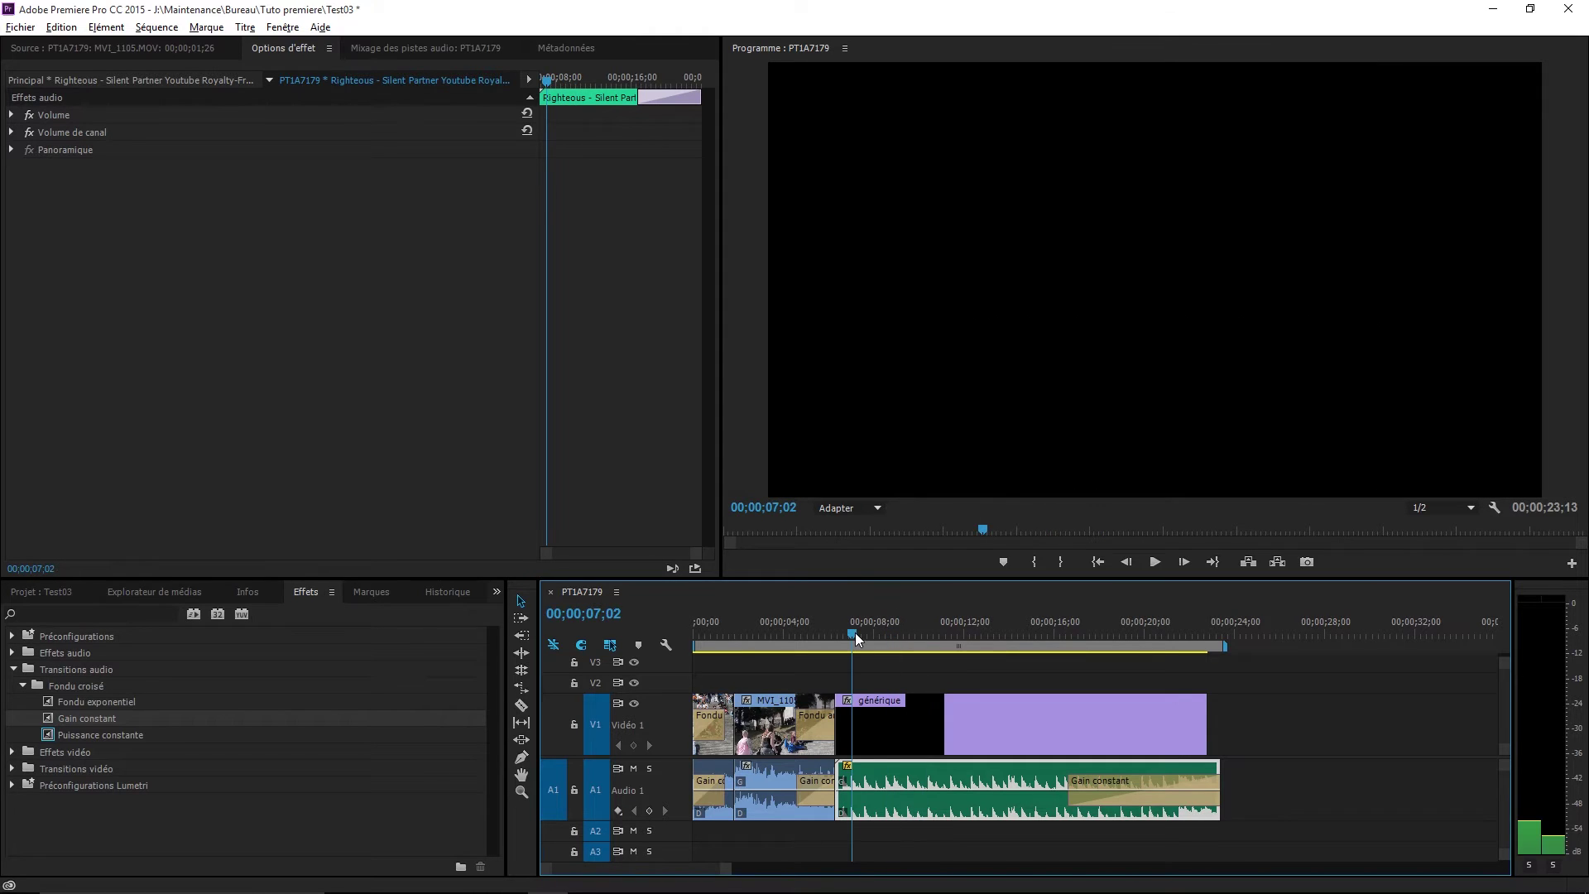
{"action": "left_click", "coordinate": [1155, 561]}
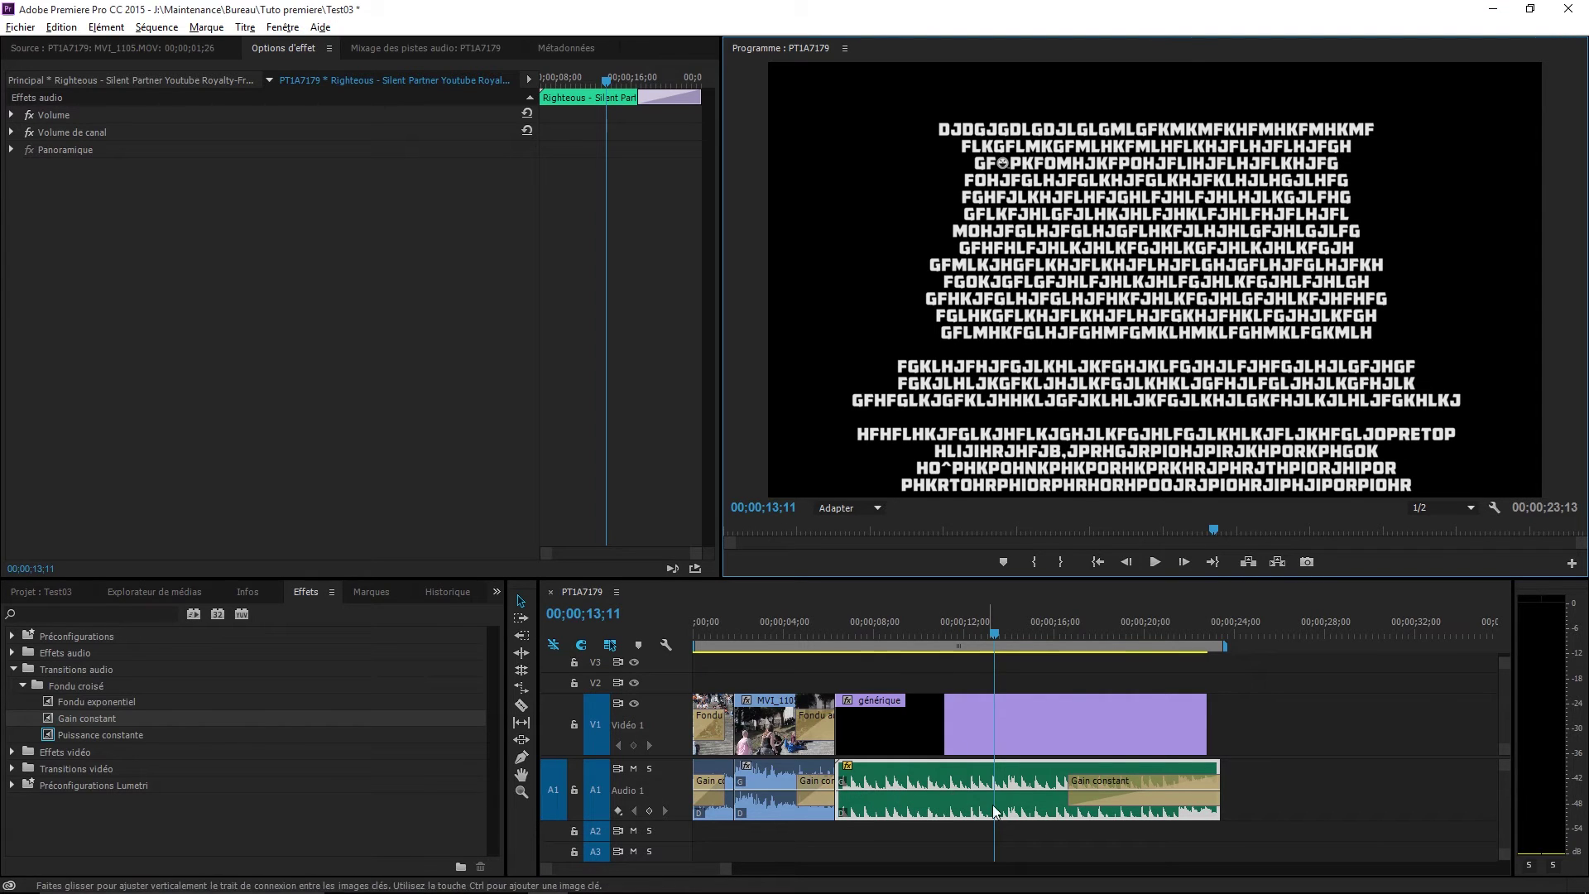
Adjust the music clip's audio gain by 12 dB to reverse the earlier reductions.
{"action": "right_click", "coordinate": [925, 787]}
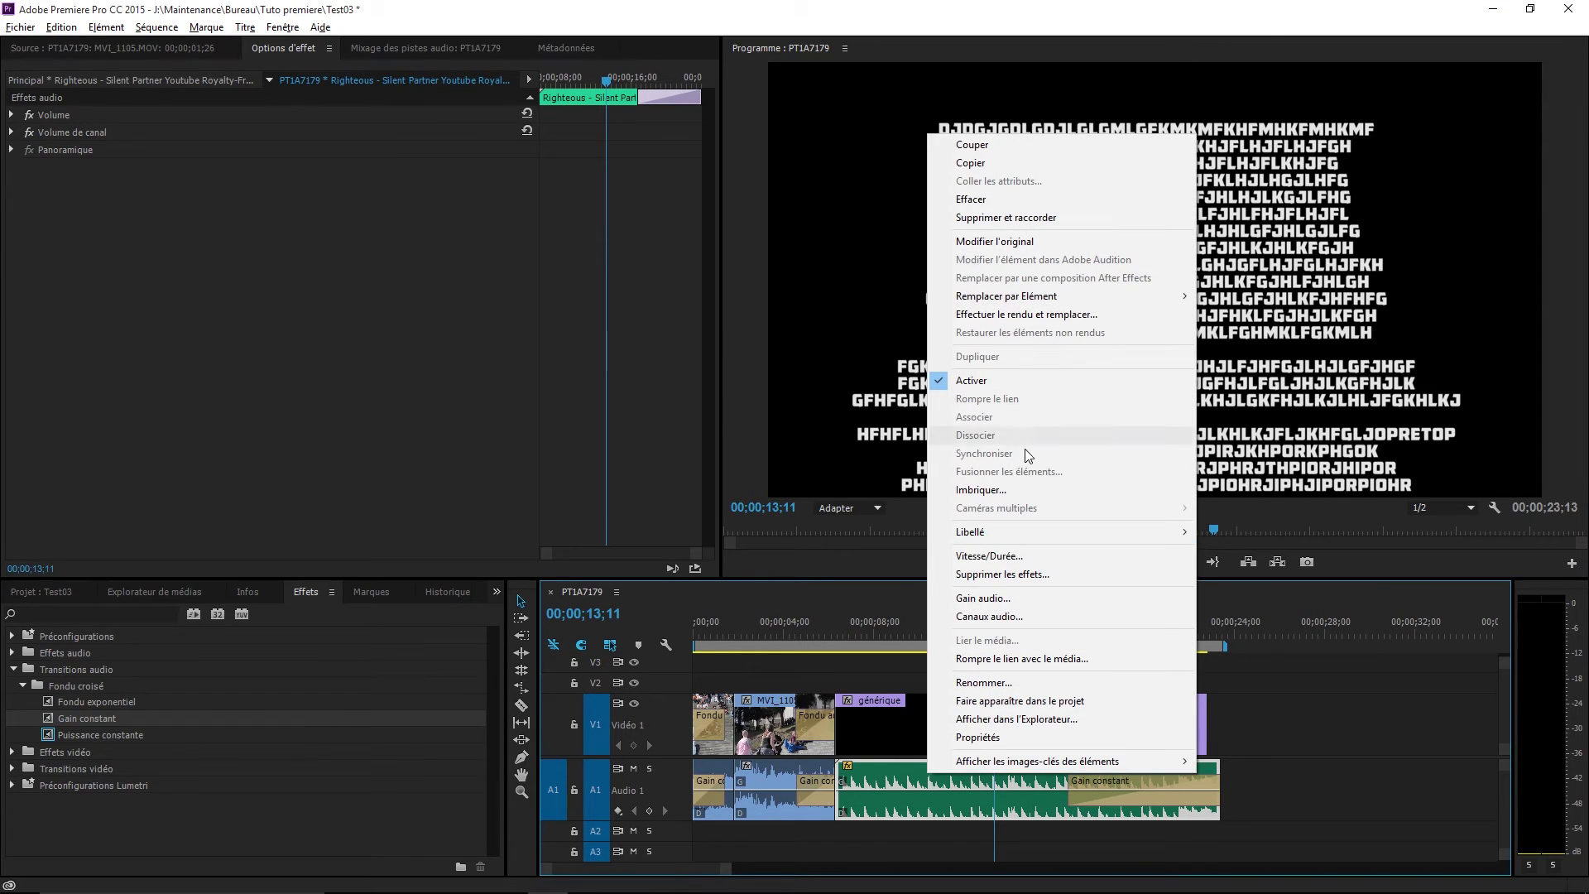
{"action": "left_click", "coordinate": [997, 598]}
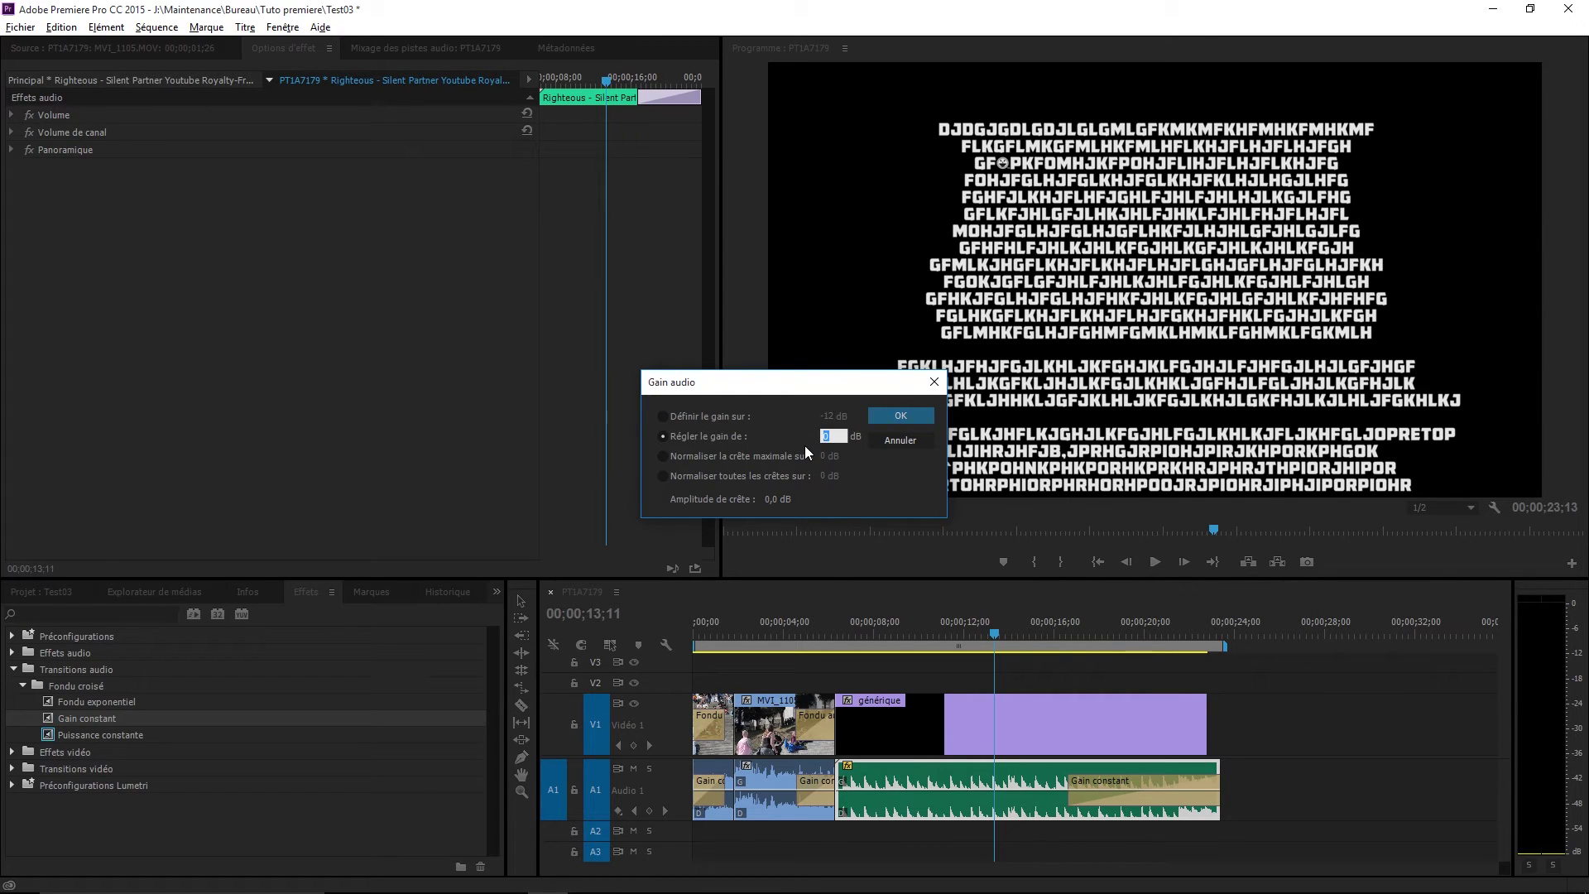
{"action": "type", "text": "12"}
{"action": "key", "text": "Return"}
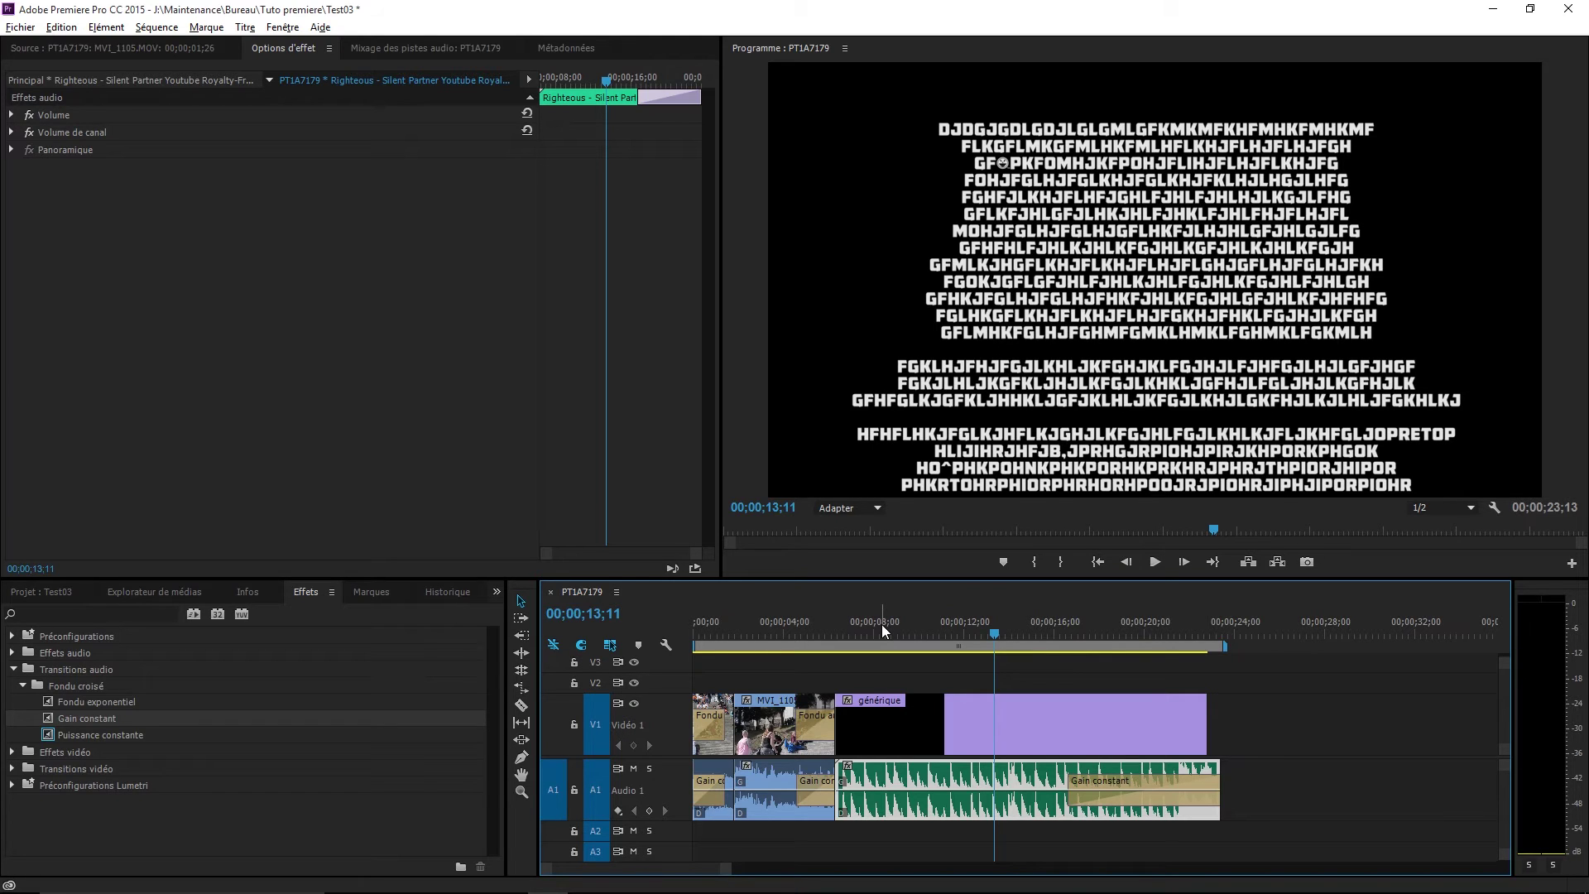
Play the rolling credits from about 00;00;07;22 to check the music level.
{"action": "left_click_drag", "start_coordinate": [881, 624], "coordinate": [866, 629]}
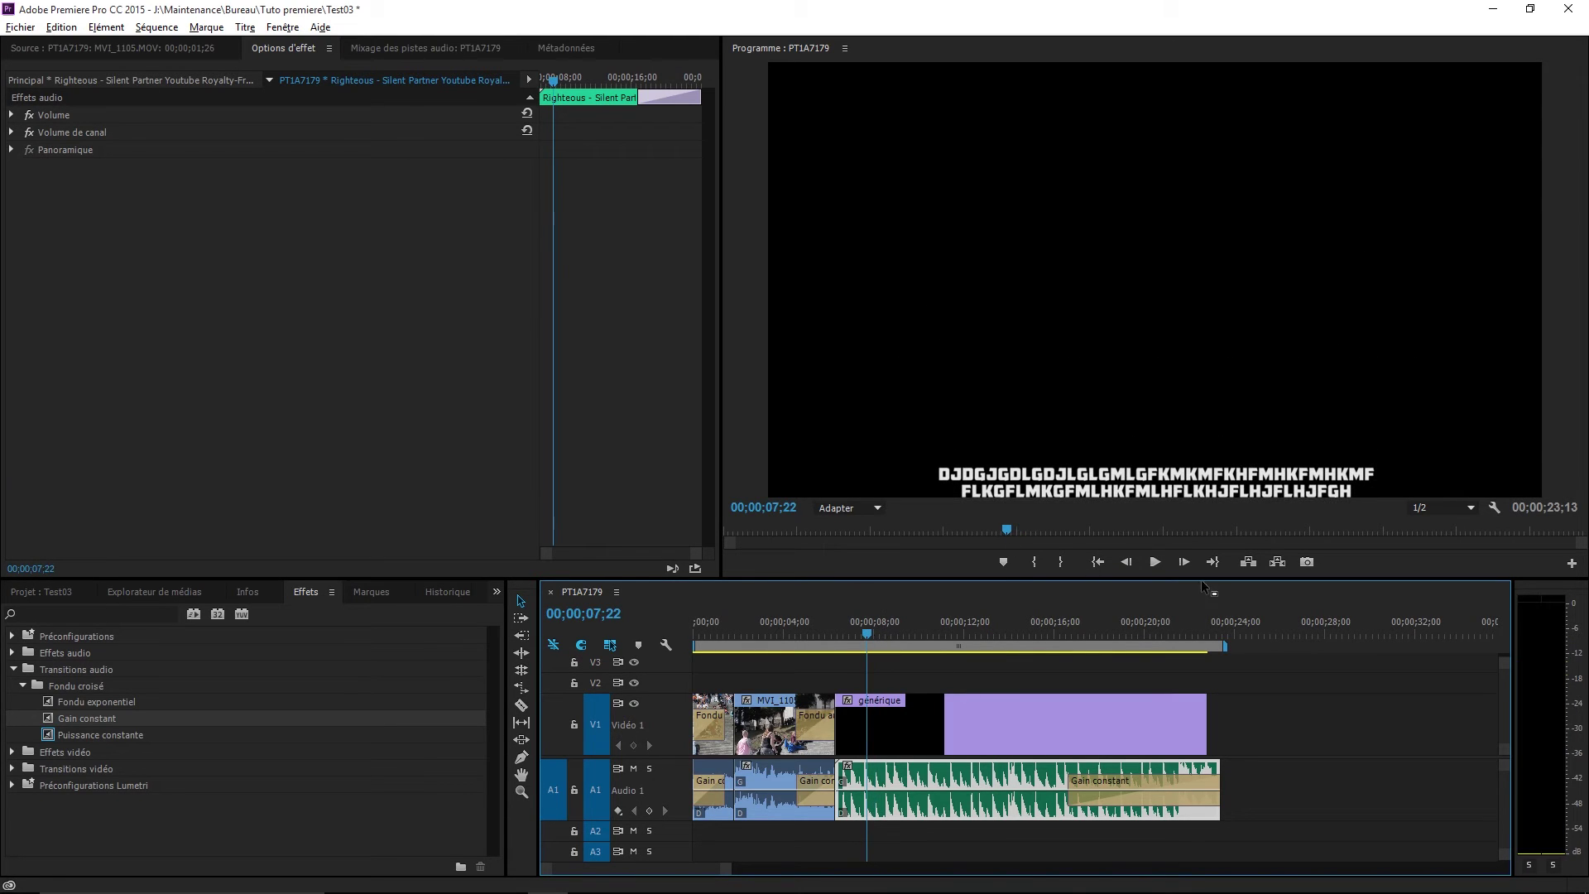
{"action": "left_click", "coordinate": [1154, 562]}
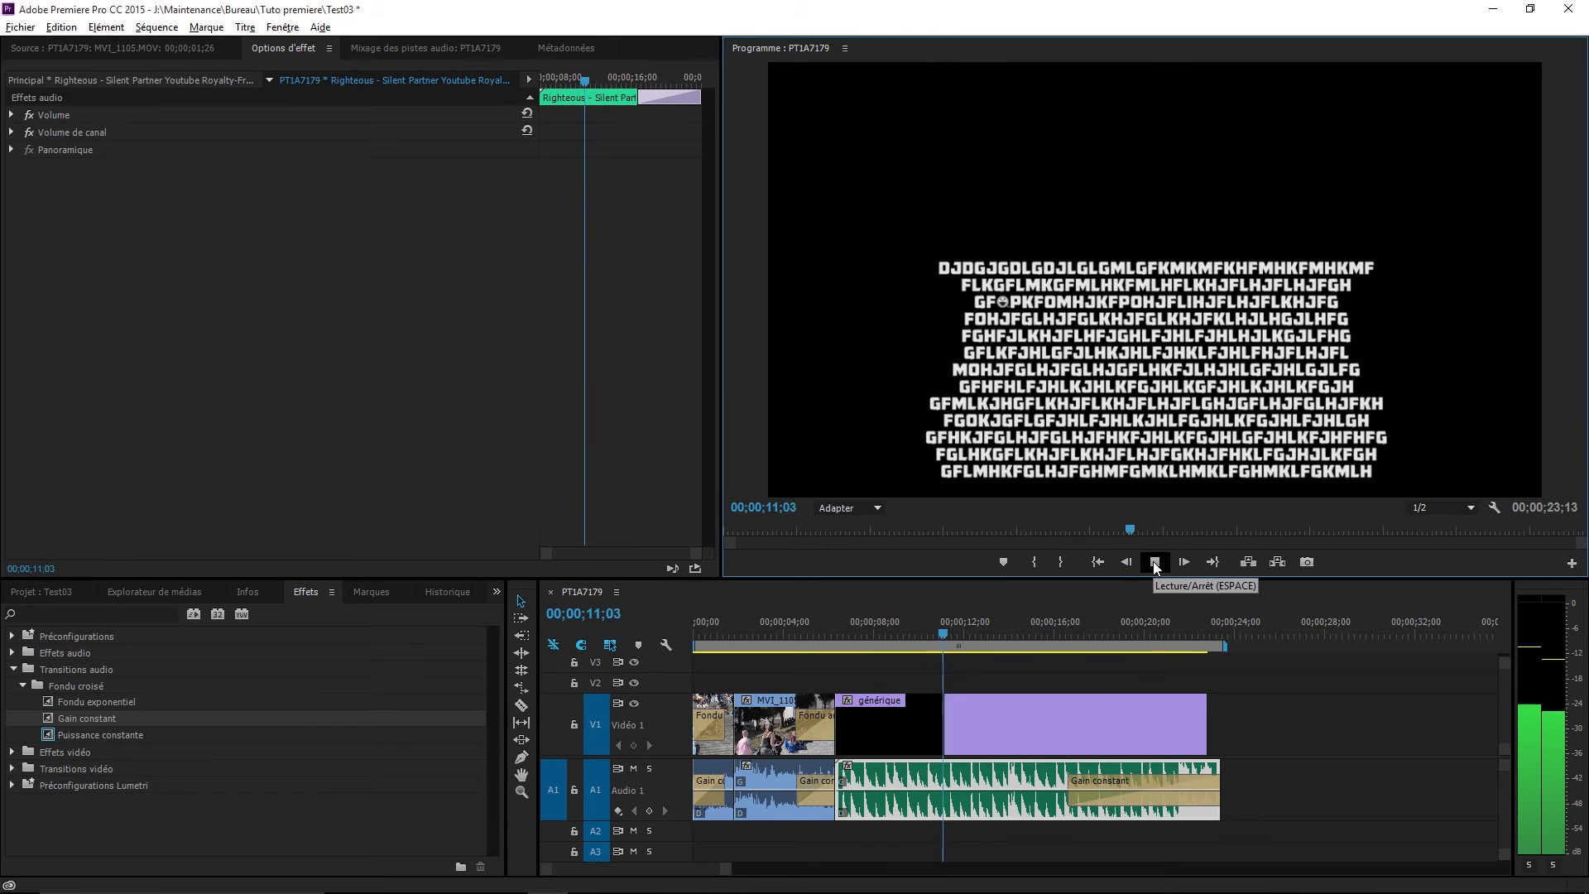
{"action": "left_click", "coordinate": [1154, 562]}
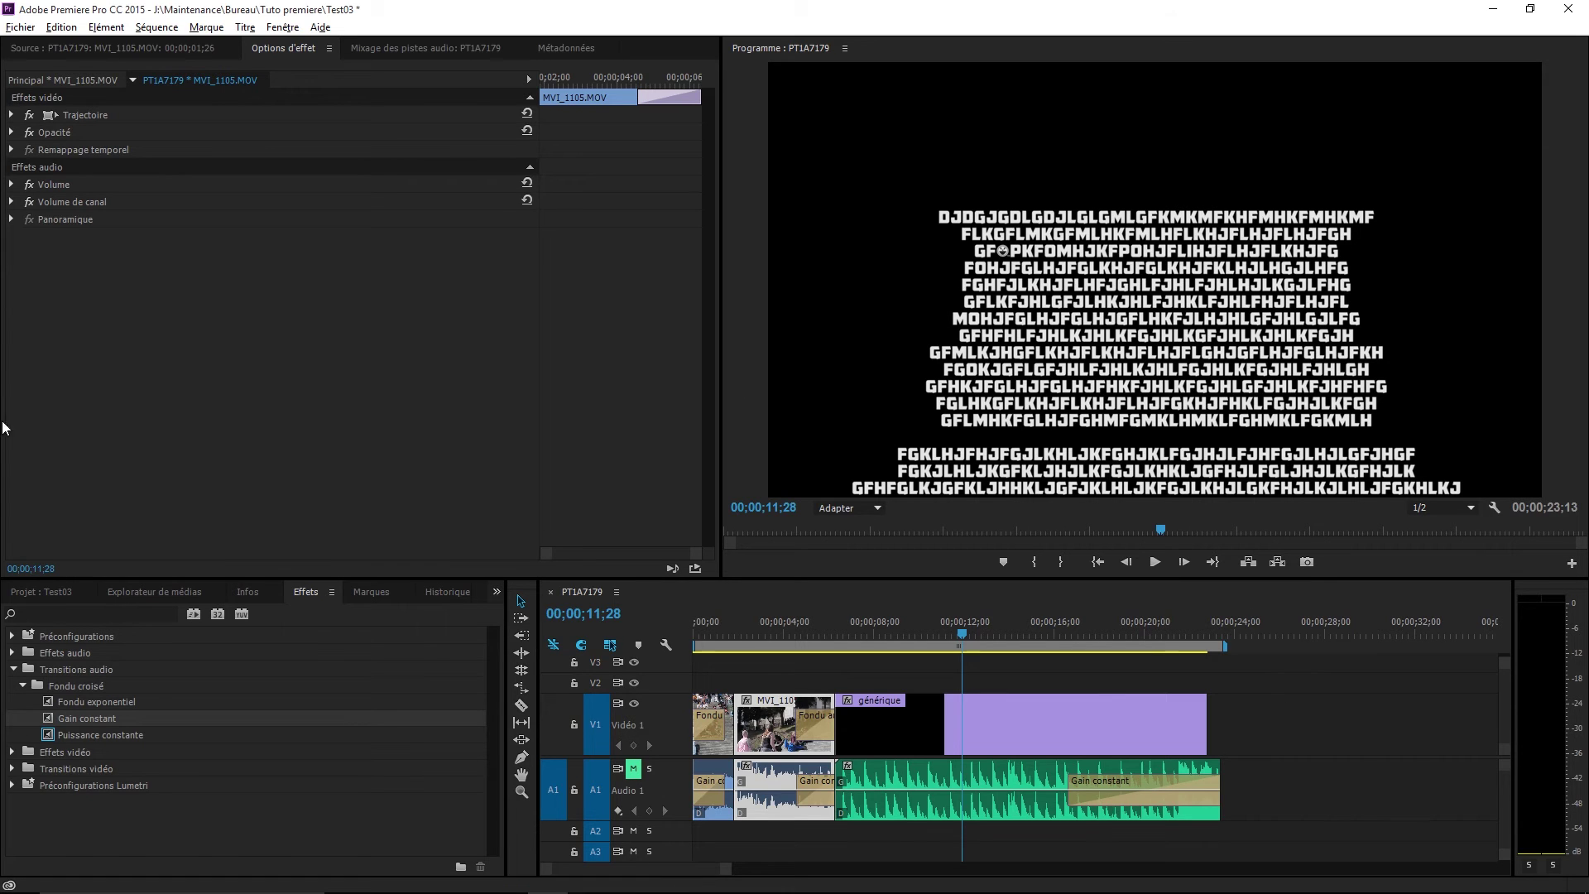
Import 20161207_122021MODIF.jpg from the Tuto premiere folder in File Explorer and place it on V1 after the credits.
{"action": "left_click", "coordinate": [58, 592]}
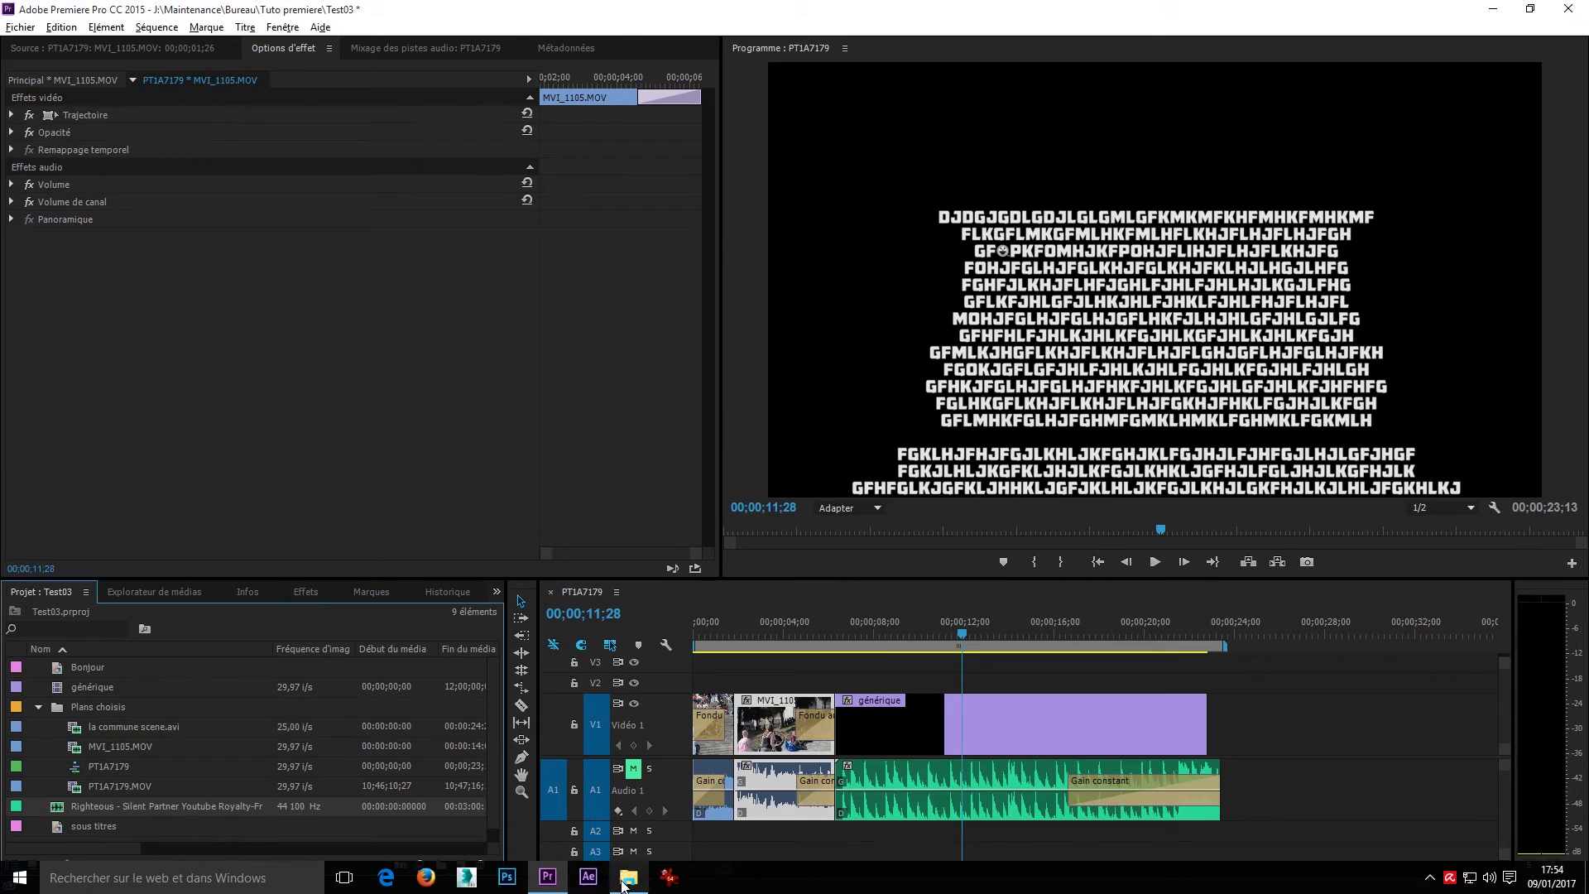
{"action": "left_click", "coordinate": [628, 889]}
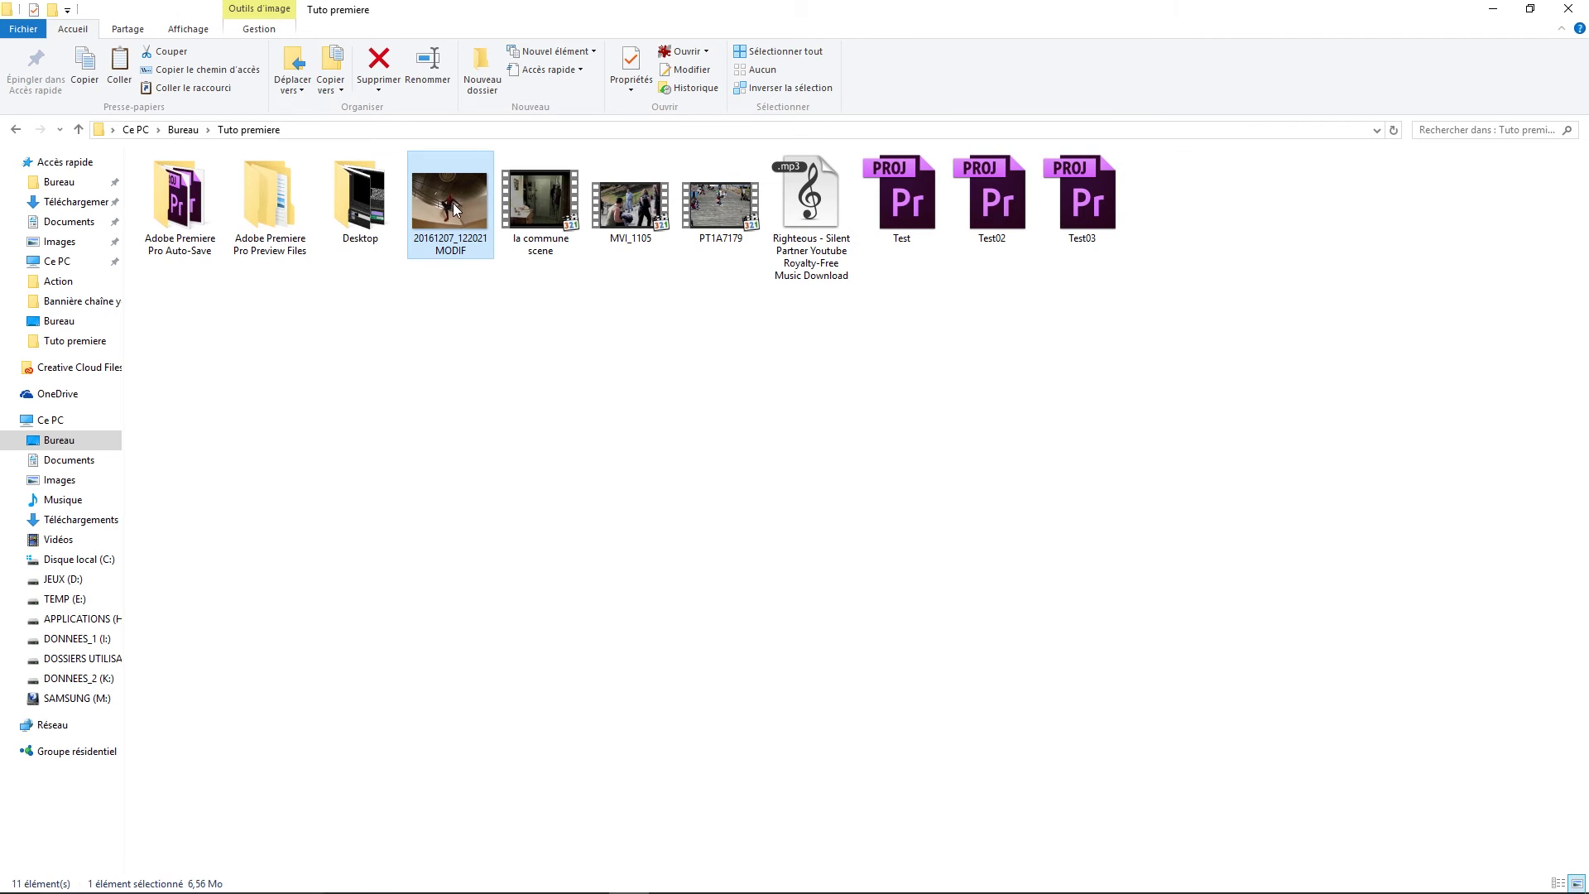
{"action": "left_click_drag", "start_coordinate": [458, 208], "coordinate": [139, 819]}
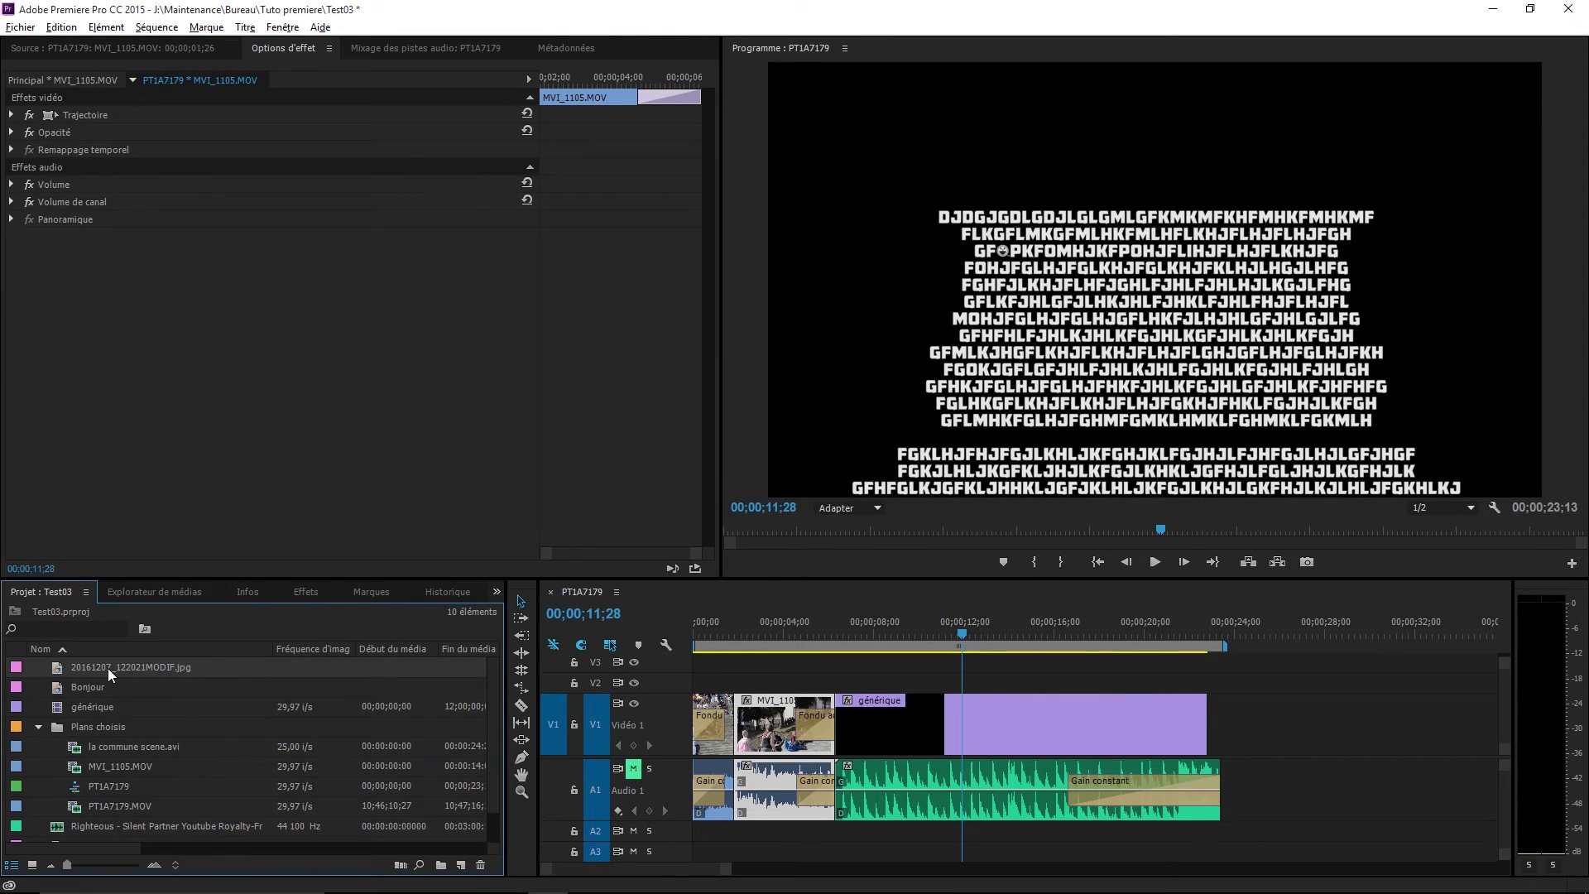
{"action": "left_click_drag", "start_coordinate": [111, 674], "coordinate": [1241, 723]}
Fit the still image clip to the frame size, then set its scale to 138 and vertical position to 388.
{"action": "left_click_drag", "start_coordinate": [1248, 636], "coordinate": [1282, 635]}
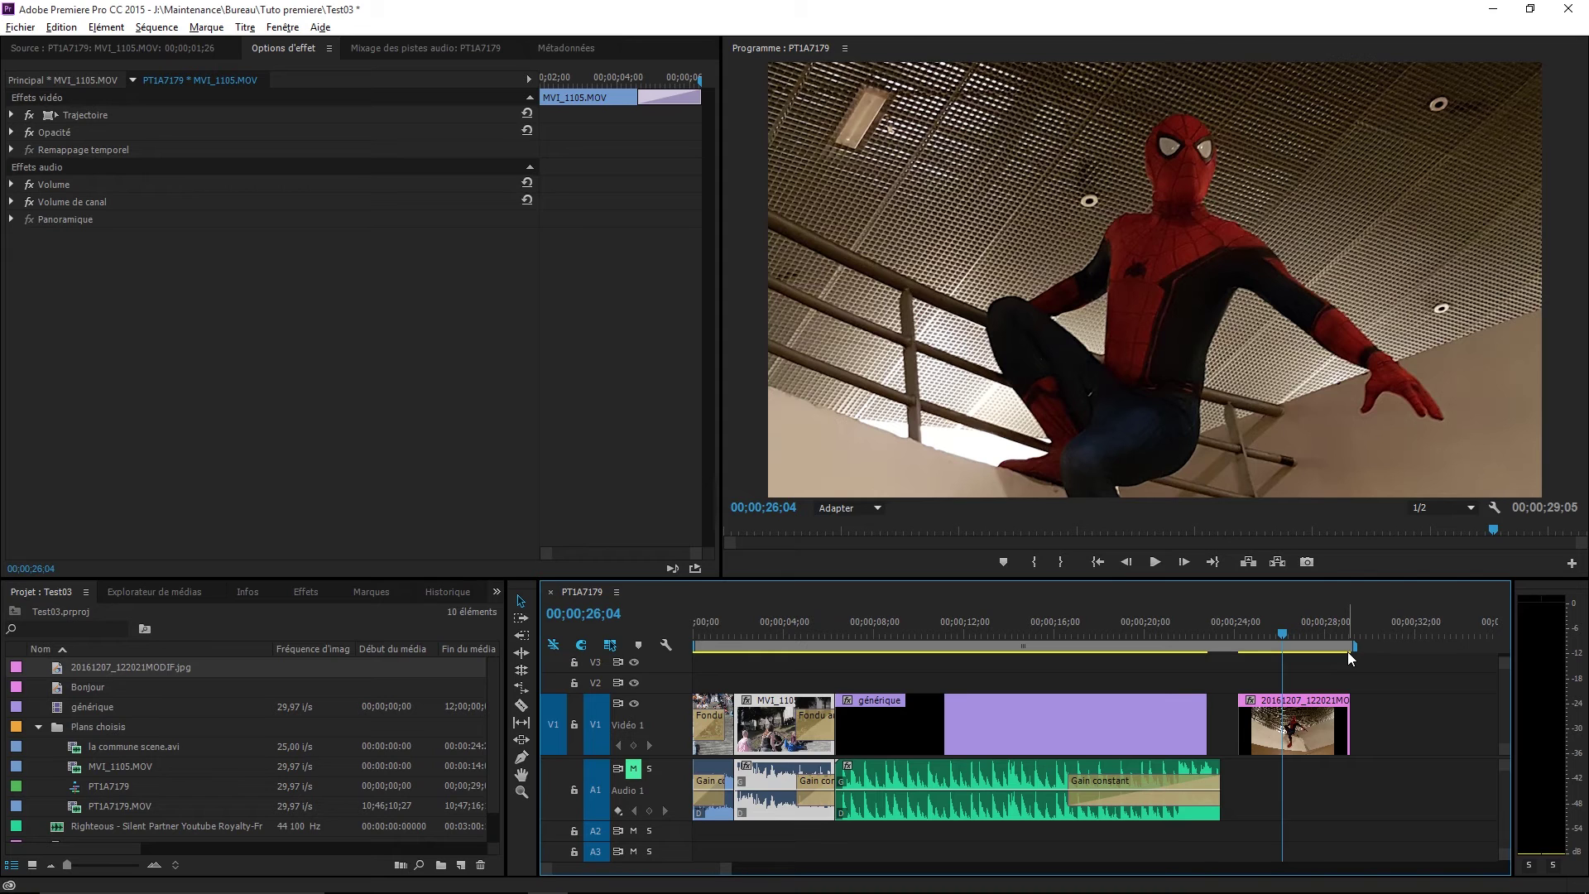
{"action": "right_click", "coordinate": [1312, 702]}
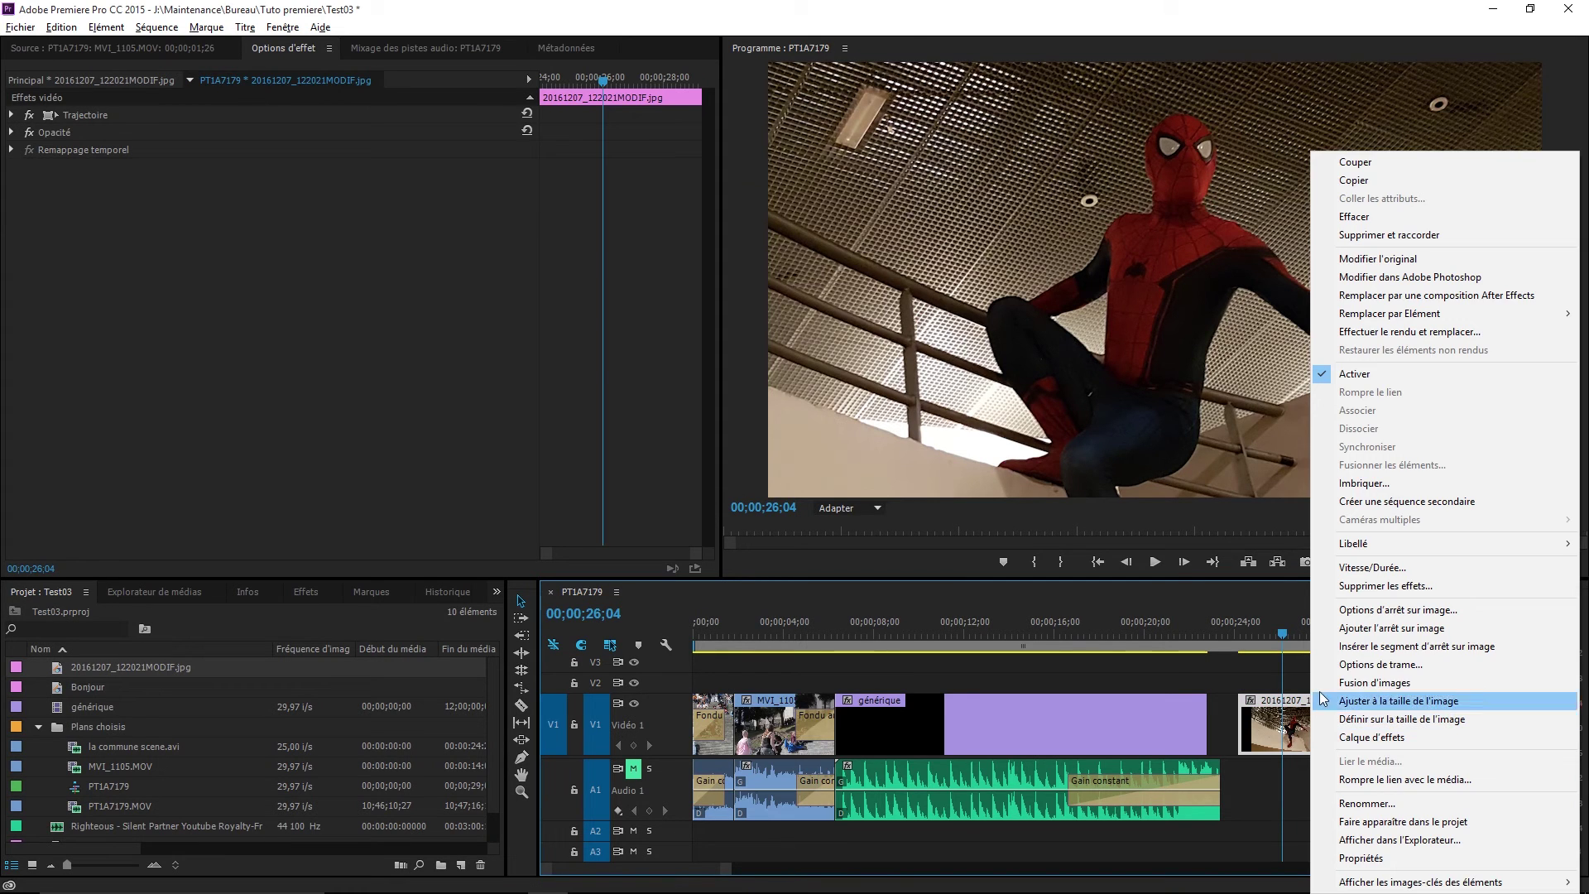
{"action": "left_click", "coordinate": [1423, 701]}
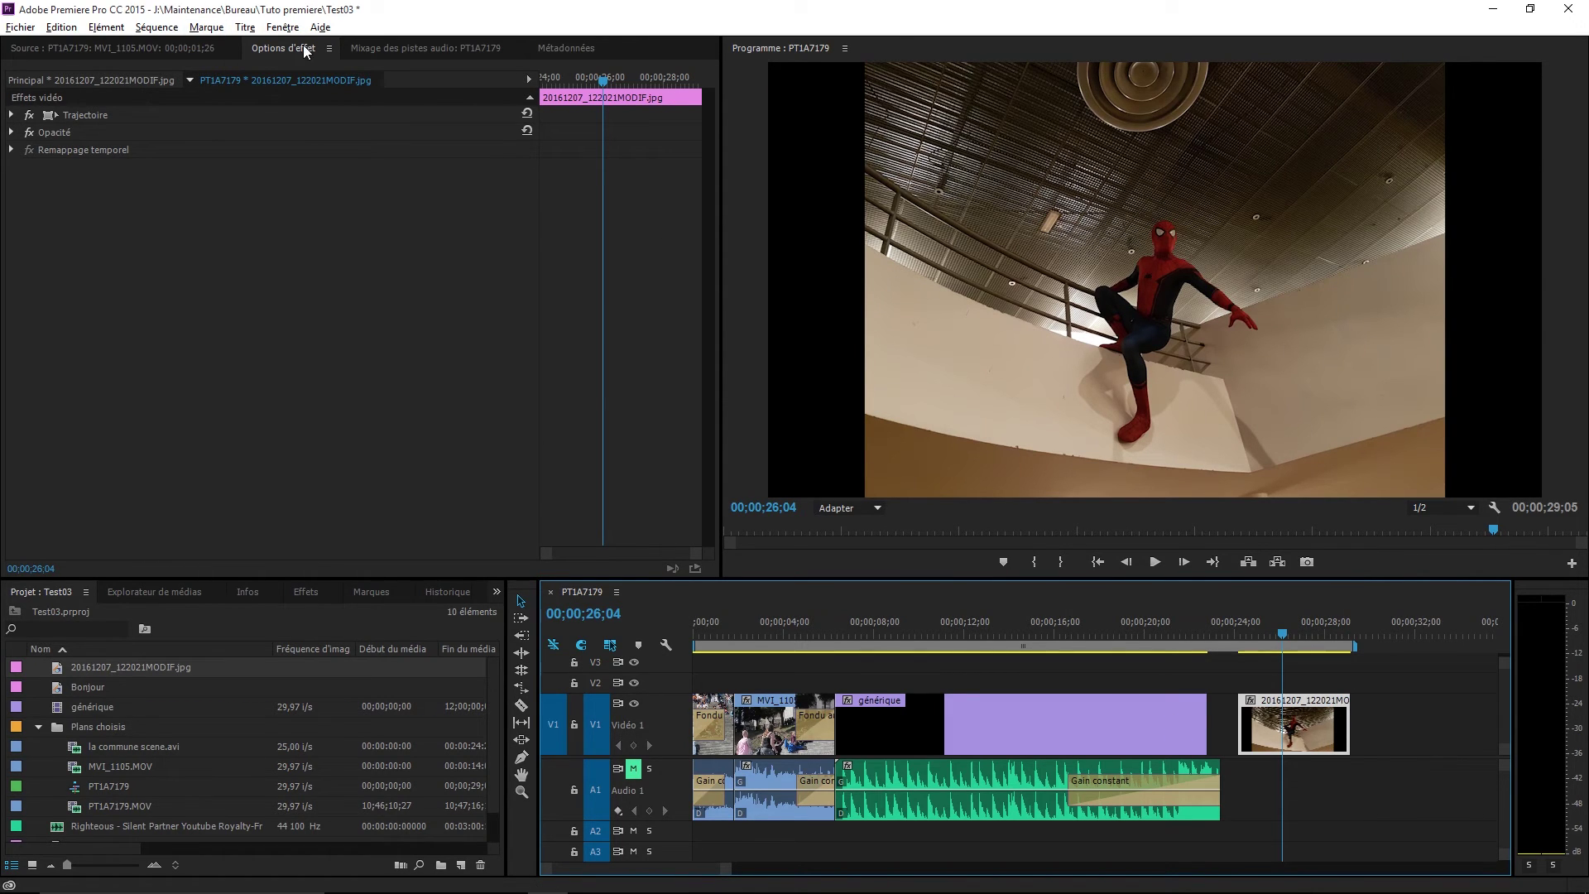
{"action": "left_click", "coordinate": [12, 115]}
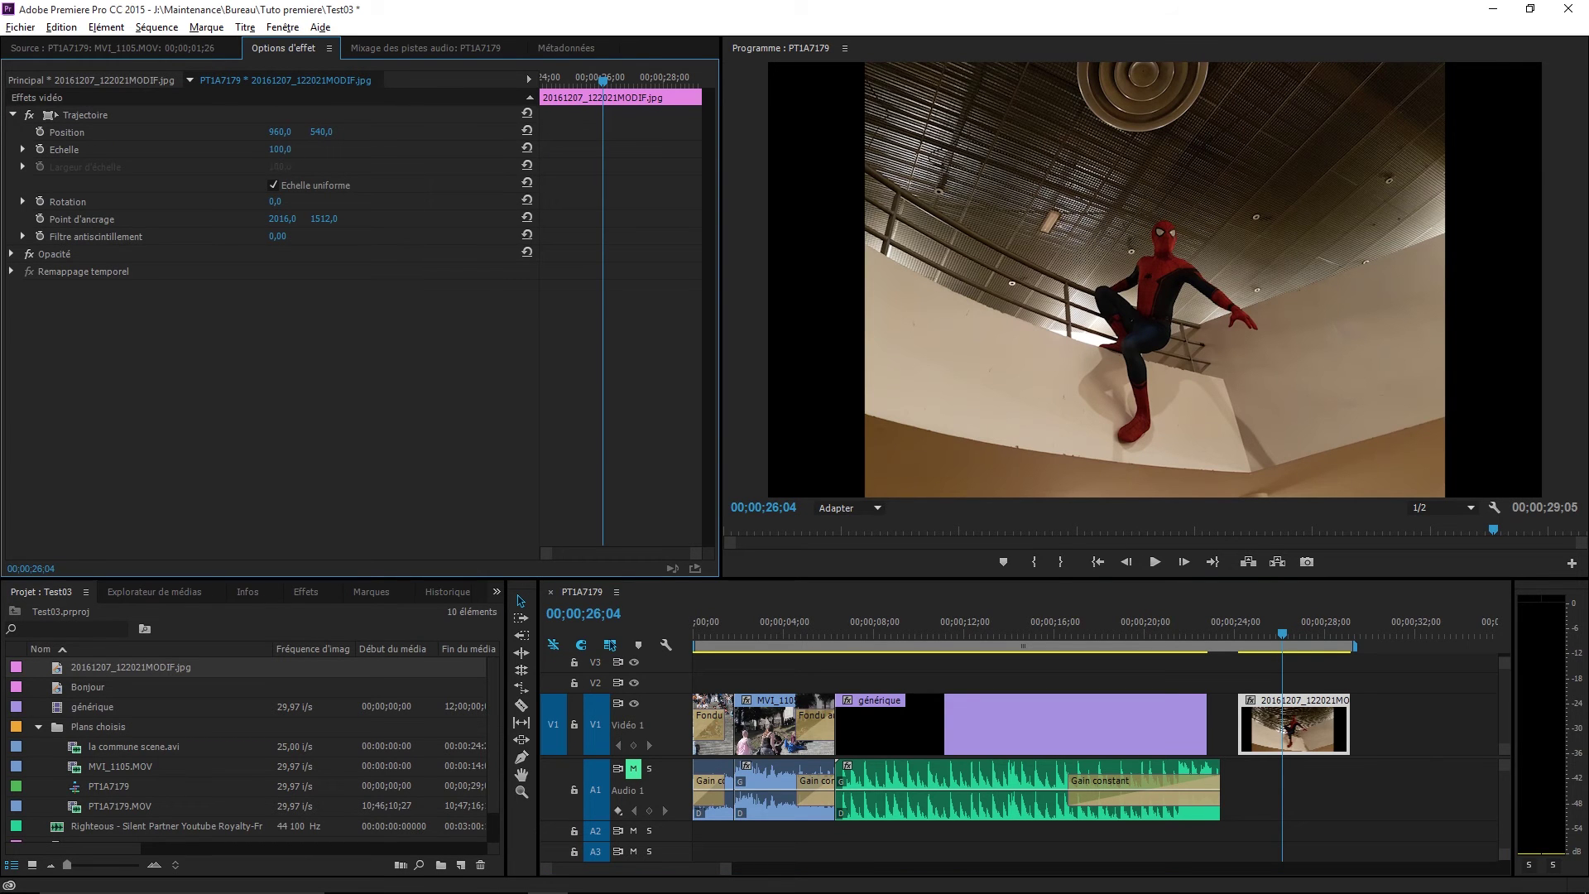
{"action": "left_click_drag", "start_coordinate": [280, 149], "coordinate": [184, 132]}
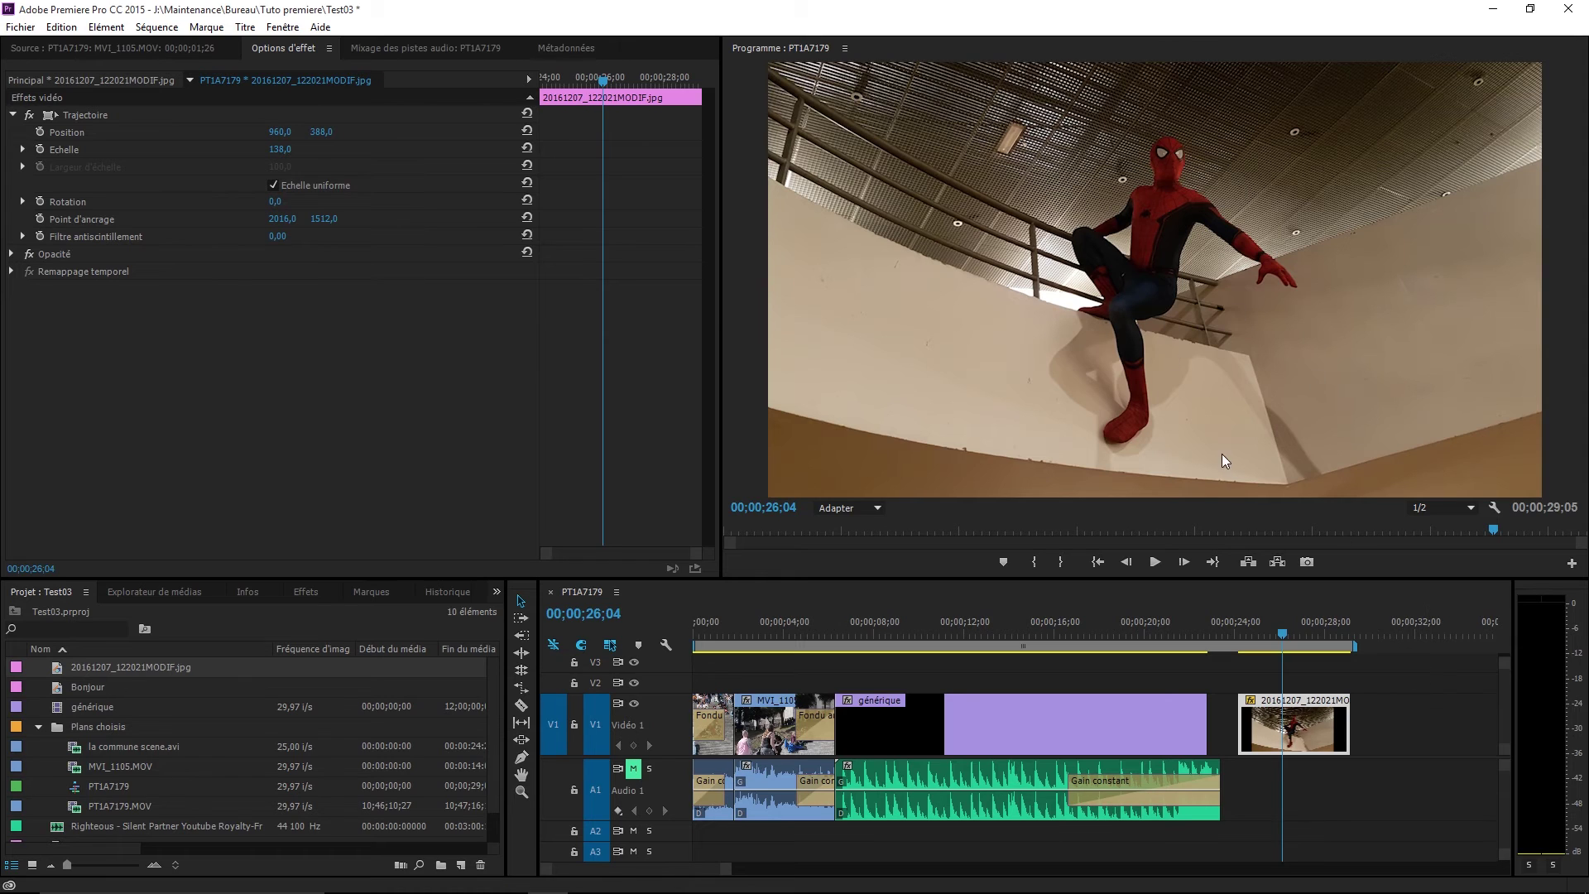
At the image clip's first frame, 00;00;24;06, set its scale to 173 and horizontal position to 1239.
{"action": "left_click_drag", "start_coordinate": [1282, 634], "coordinate": [1238, 637]}
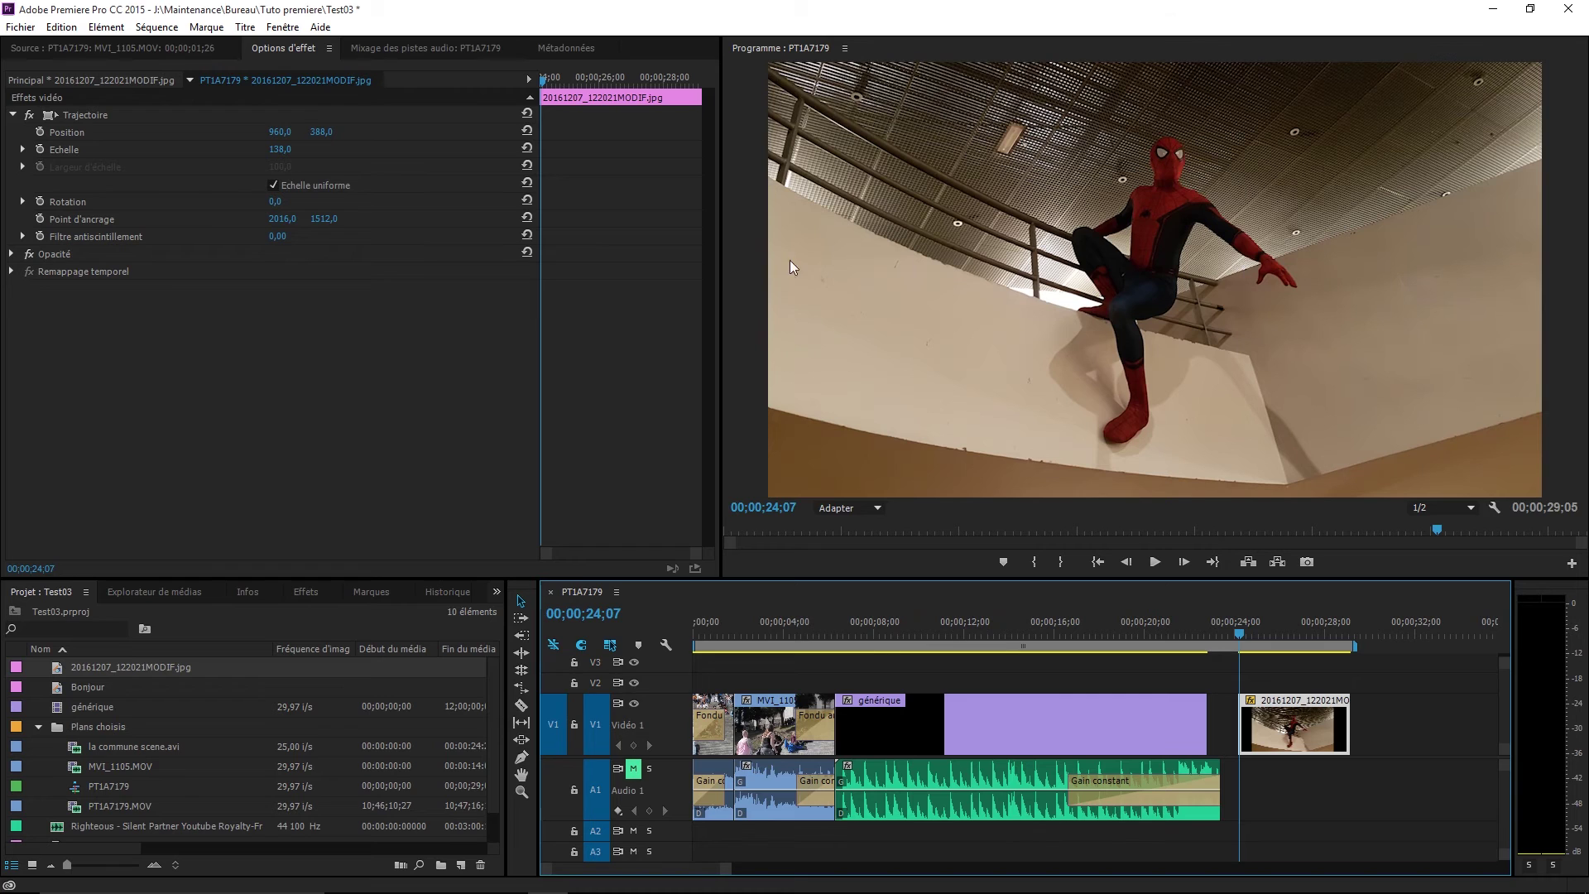
{"action": "key", "text": "Left"}
{"action": "key", "text": "Left"}
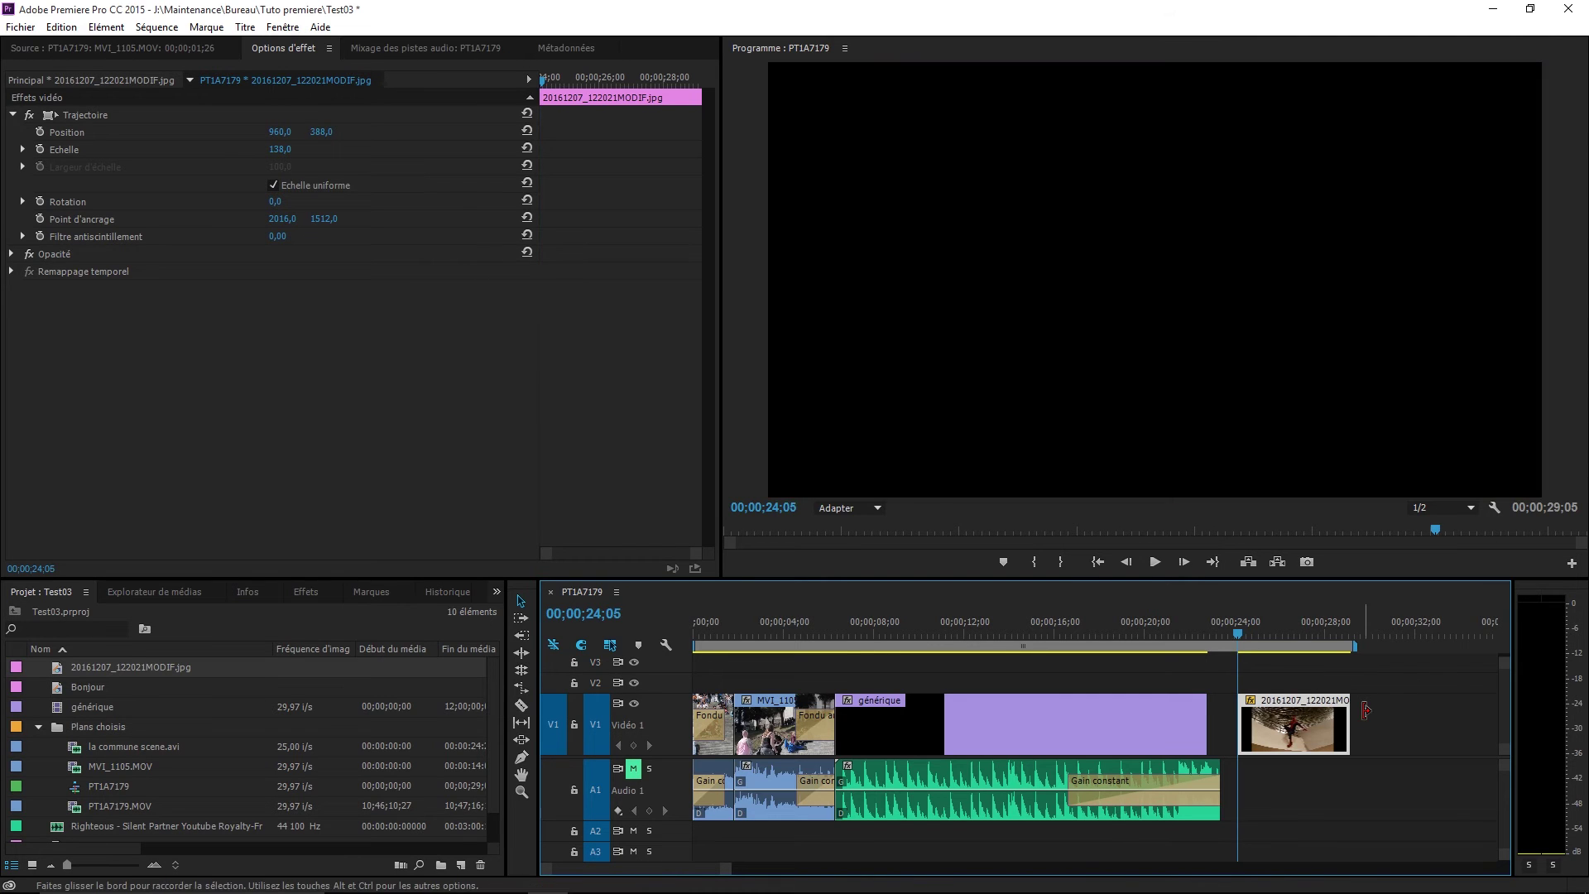
{"action": "key", "text": "Right"}
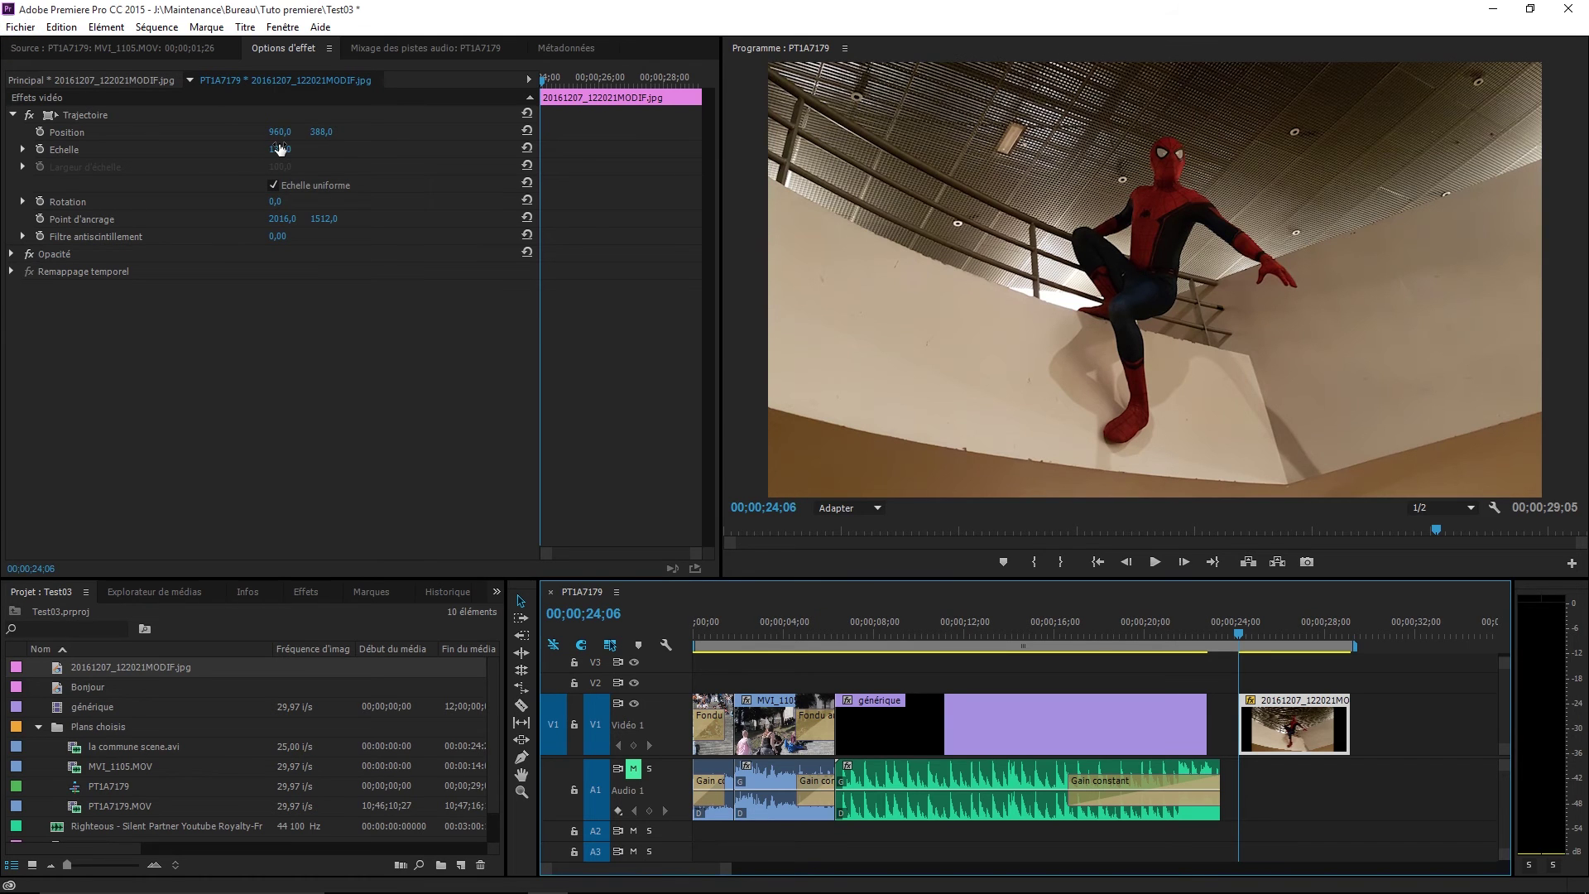
{"action": "mouse_move", "coordinate": [280, 148]}
{"action": "left_mouse_down"}
{"action": "mouse_move", "coordinate": [314, 135]}
{"action": "mouse_move", "coordinate": [282, 135]}
{"action": "left_mouse_up"}
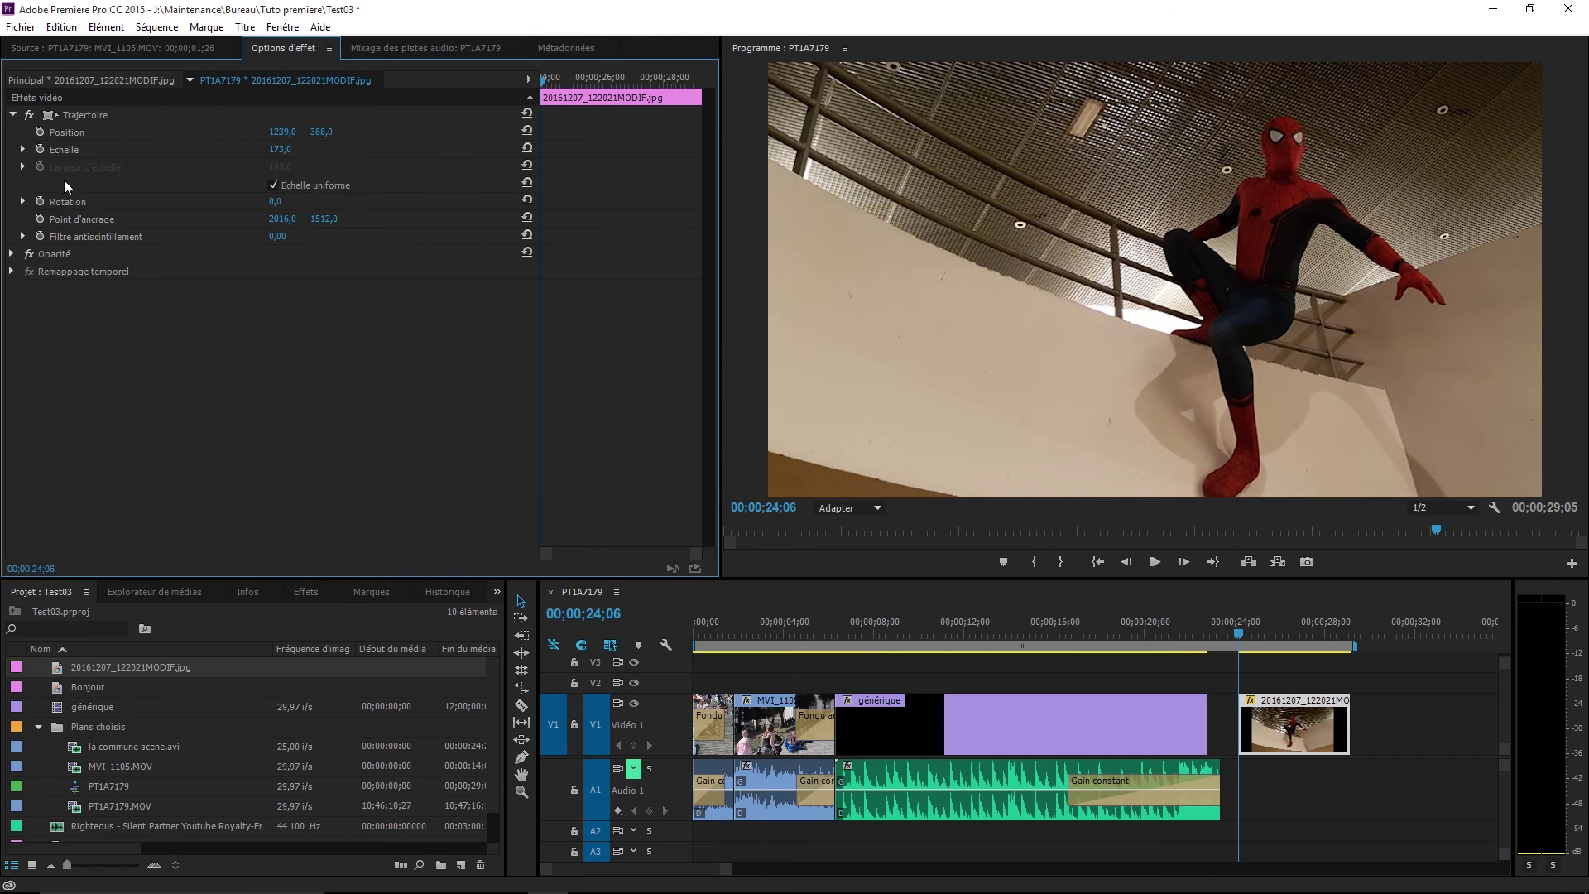
Keyframe the image's position at its first frame, set horizontal position 682 at its last frame, 00;00;29;04, and play the movement.
{"action": "left_click", "coordinate": [39, 131]}
{"action": "left_click_drag", "start_coordinate": [1239, 634], "coordinate": [1303, 646]}
{"action": "left_click_drag", "start_coordinate": [1307, 647], "coordinate": [1353, 659]}
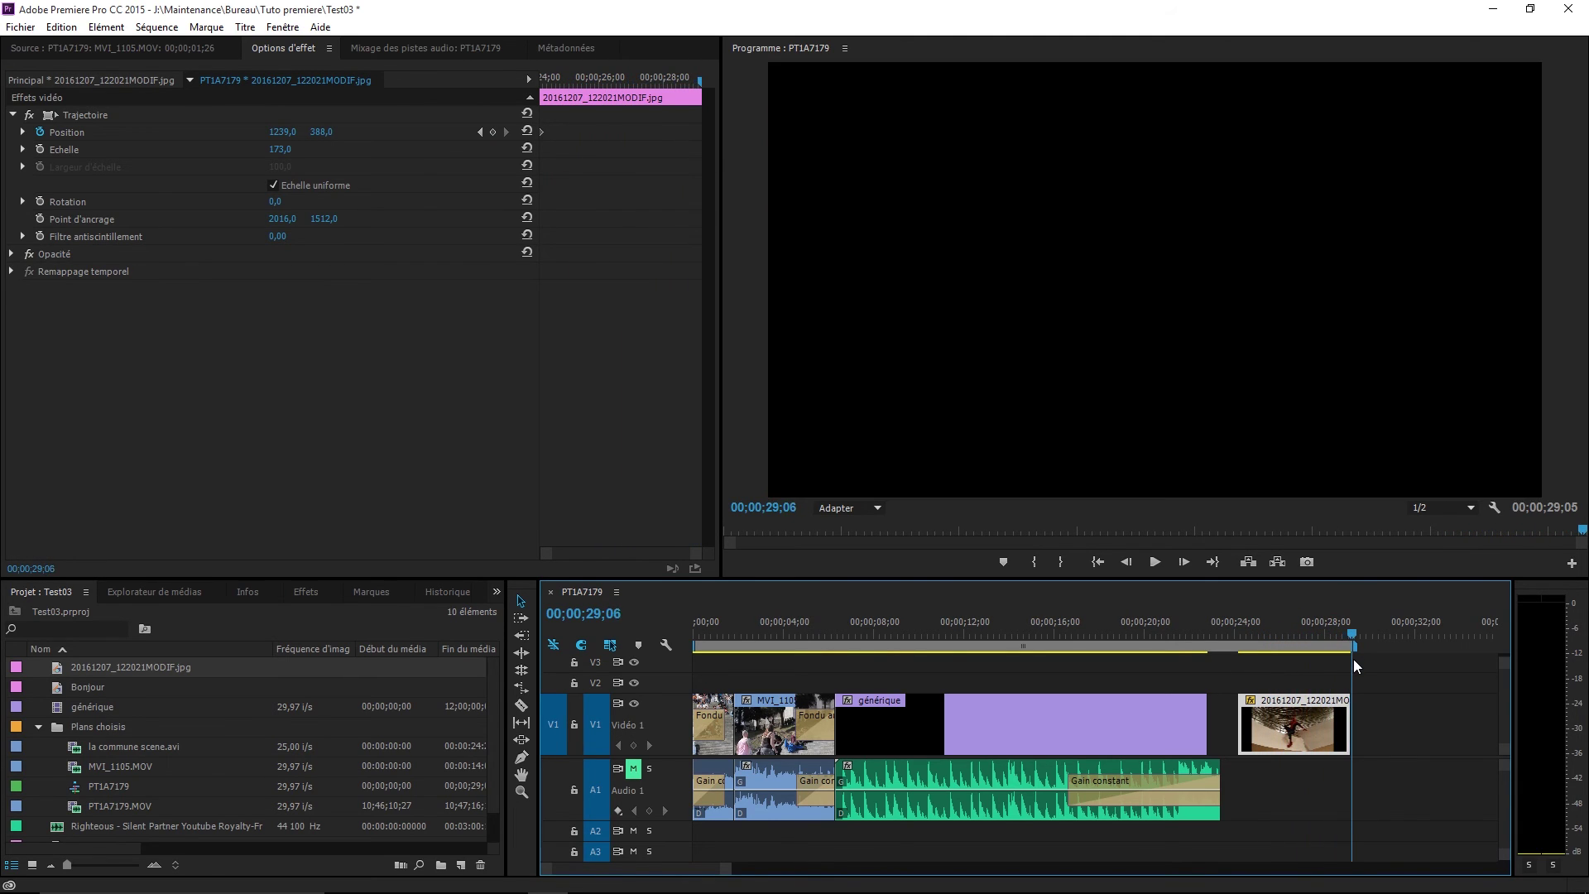
{"action": "key", "text": "Left"}
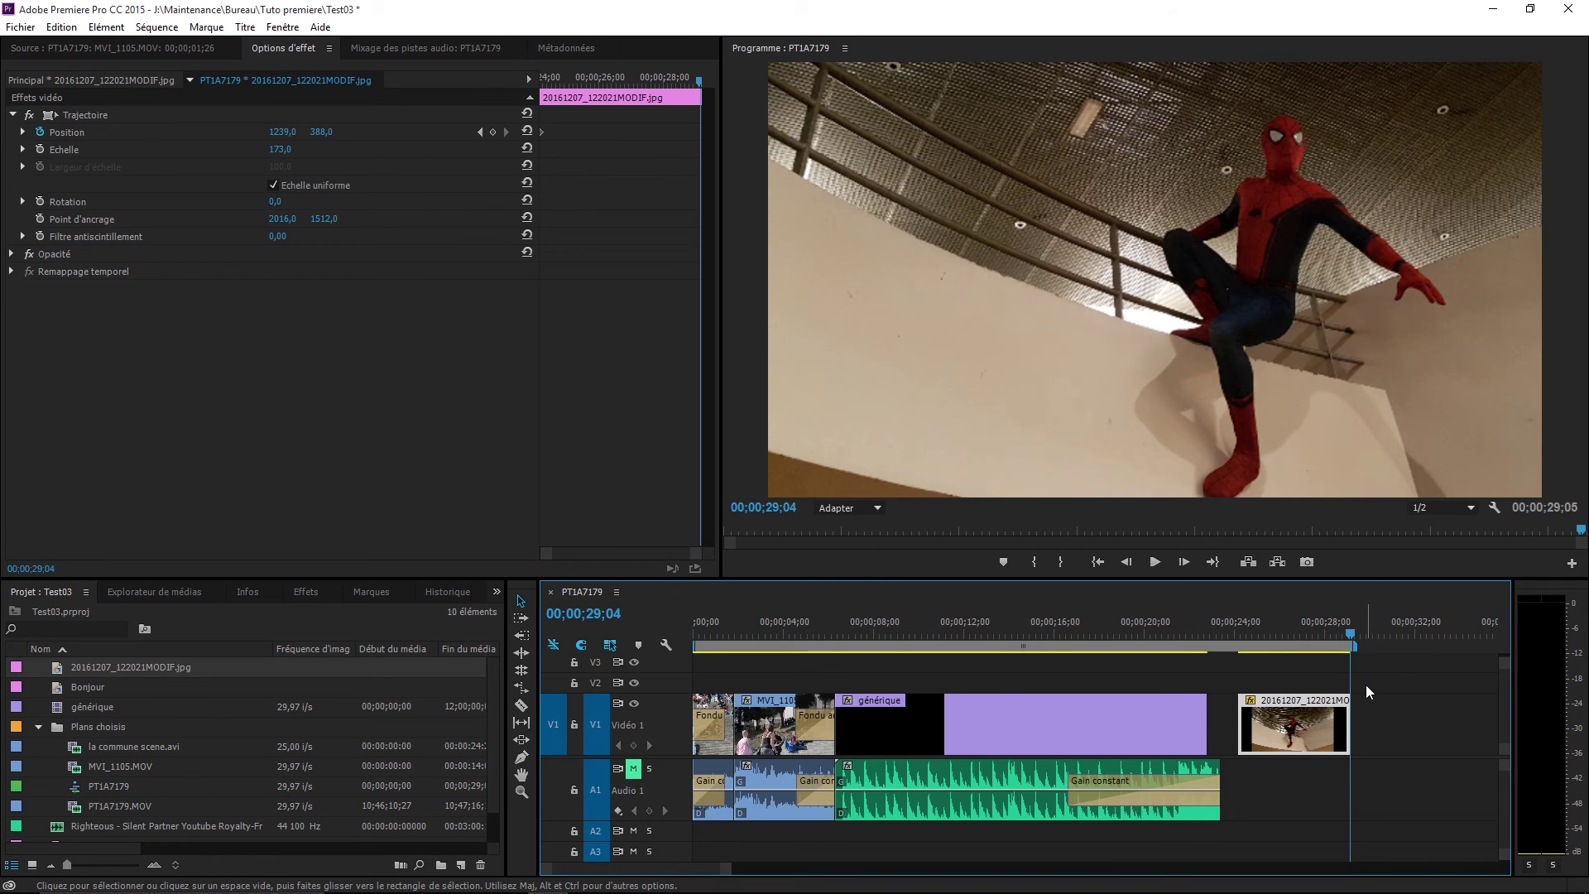
{"action": "key", "text": "Left"}
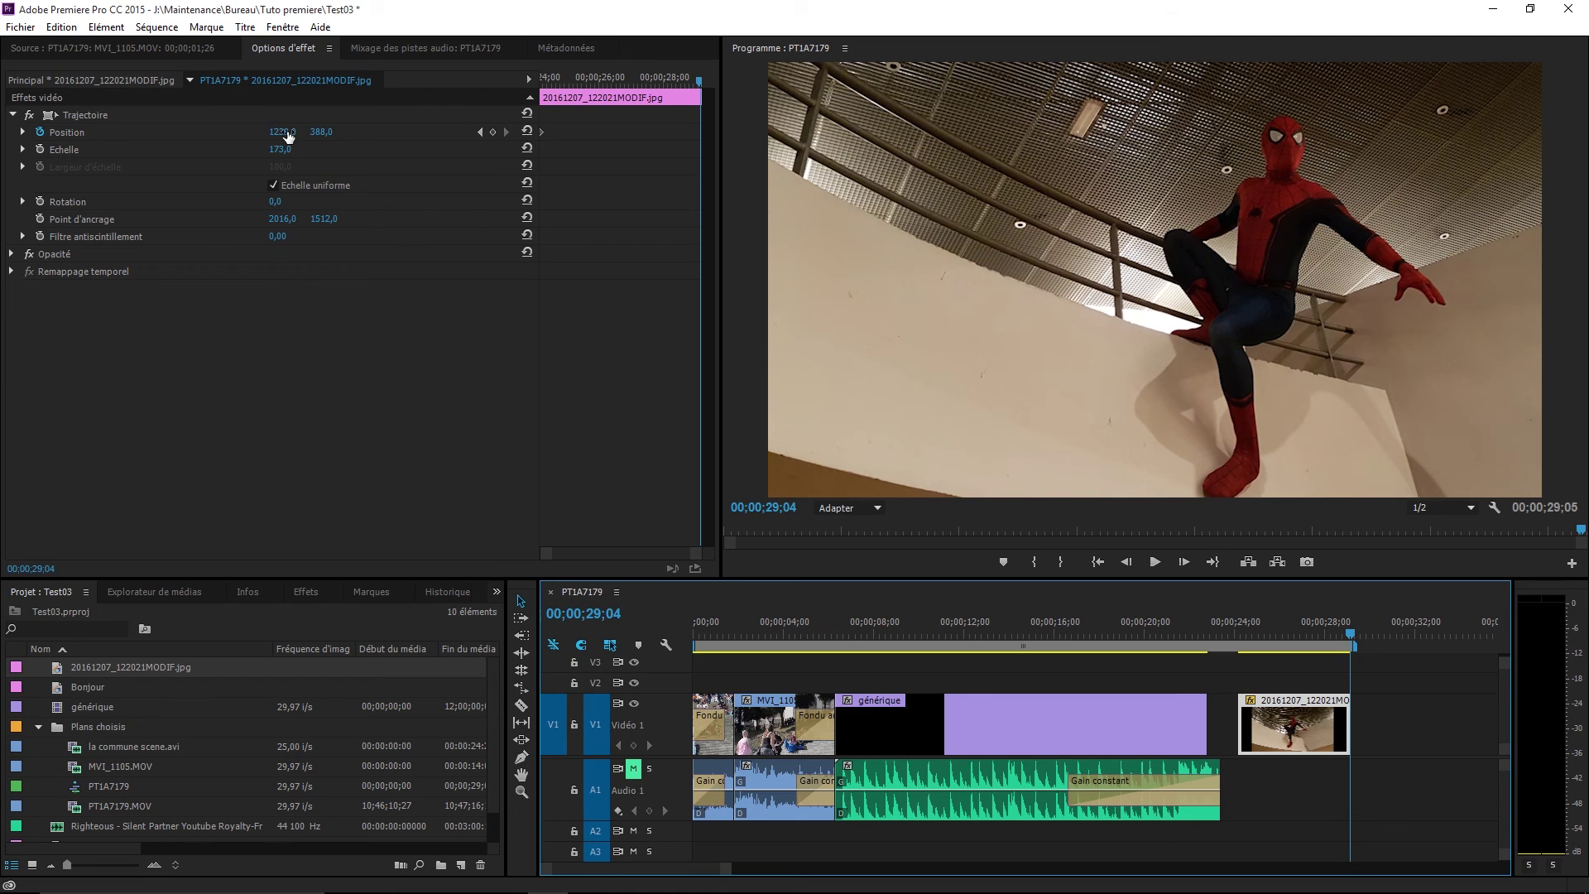
{"action": "left_click_drag", "start_coordinate": [288, 137], "coordinate": [101, 137]}
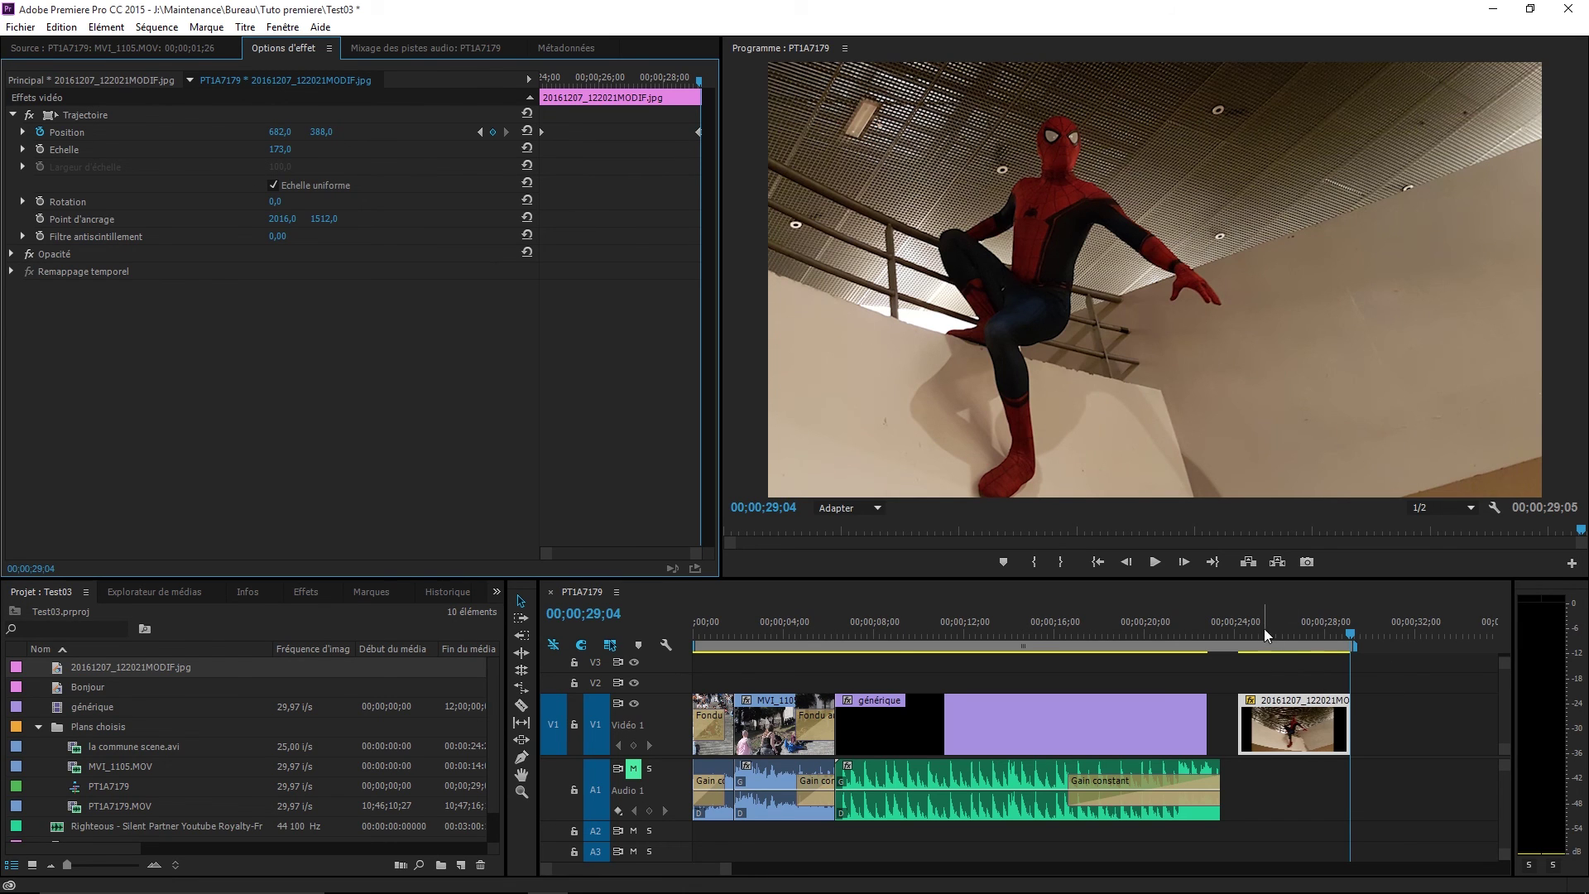
{"action": "left_click_drag", "start_coordinate": [1264, 628], "coordinate": [1231, 627]}
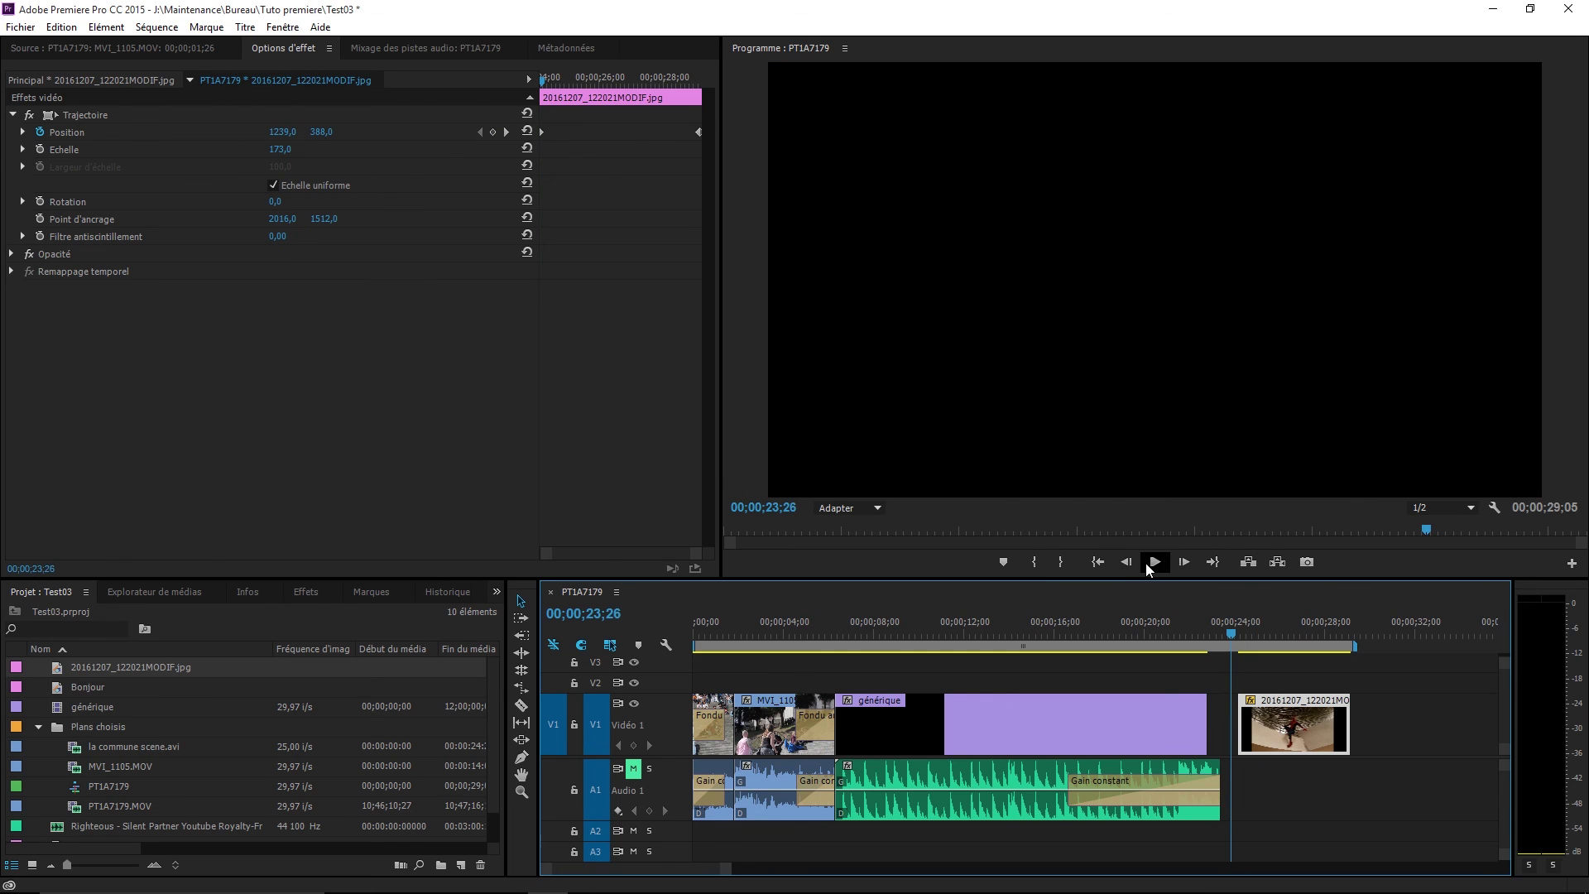
{"action": "left_click", "coordinate": [1153, 563]}
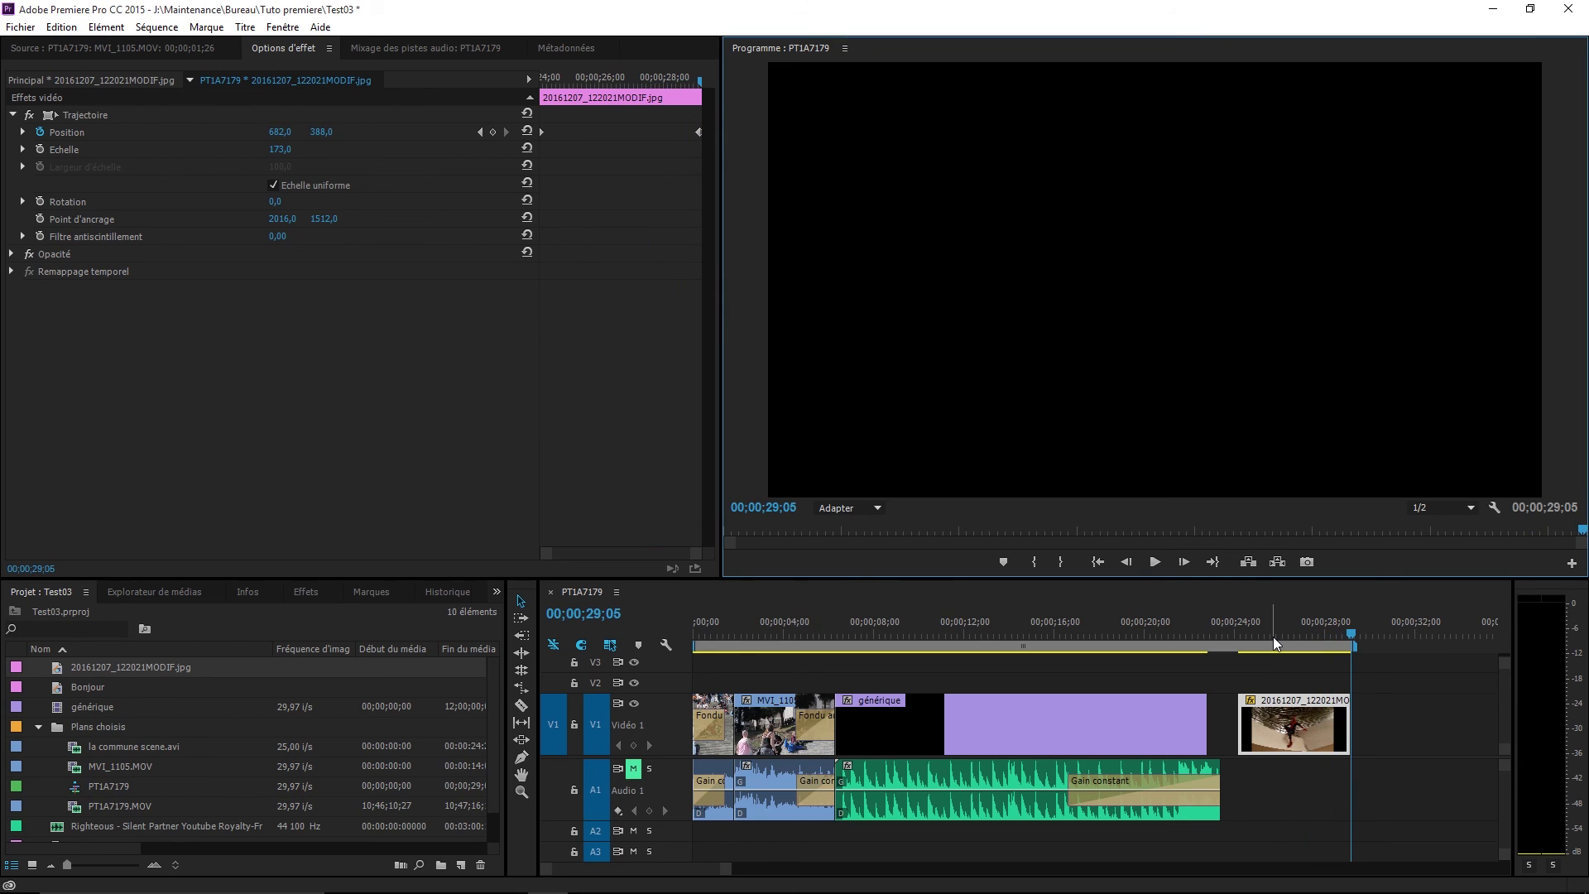
Keyframe the image's scale at its first frame and set it to 210 at its last frame, 00;00;29;04.
{"action": "left_click_drag", "start_coordinate": [1273, 637], "coordinate": [1241, 638]}
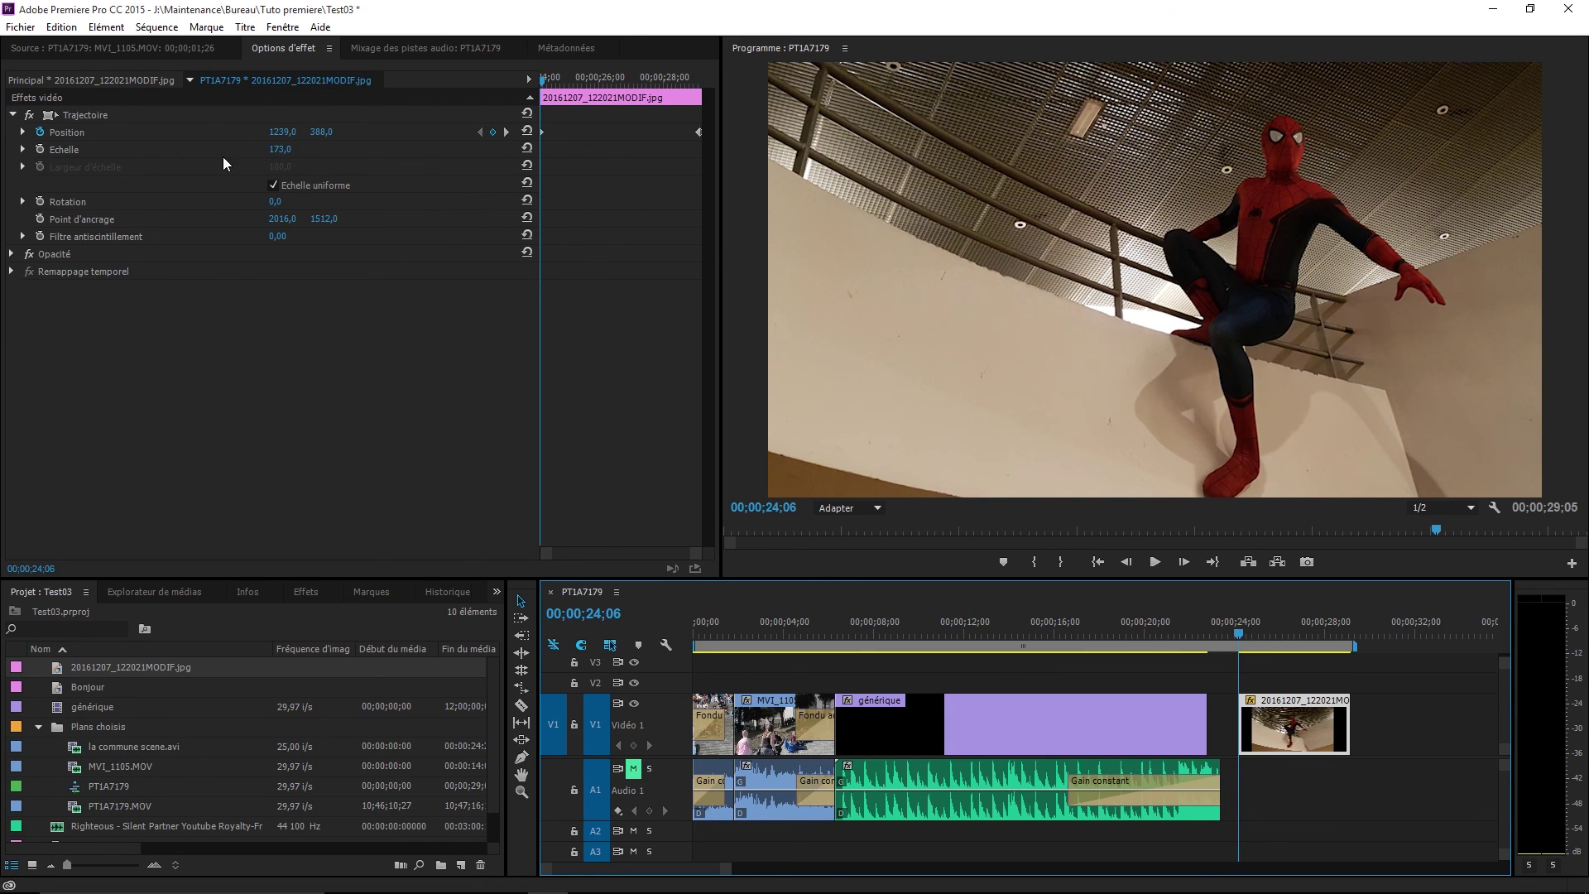
{"action": "left_click", "coordinate": [41, 150]}
{"action": "left_click", "coordinate": [1237, 634]}
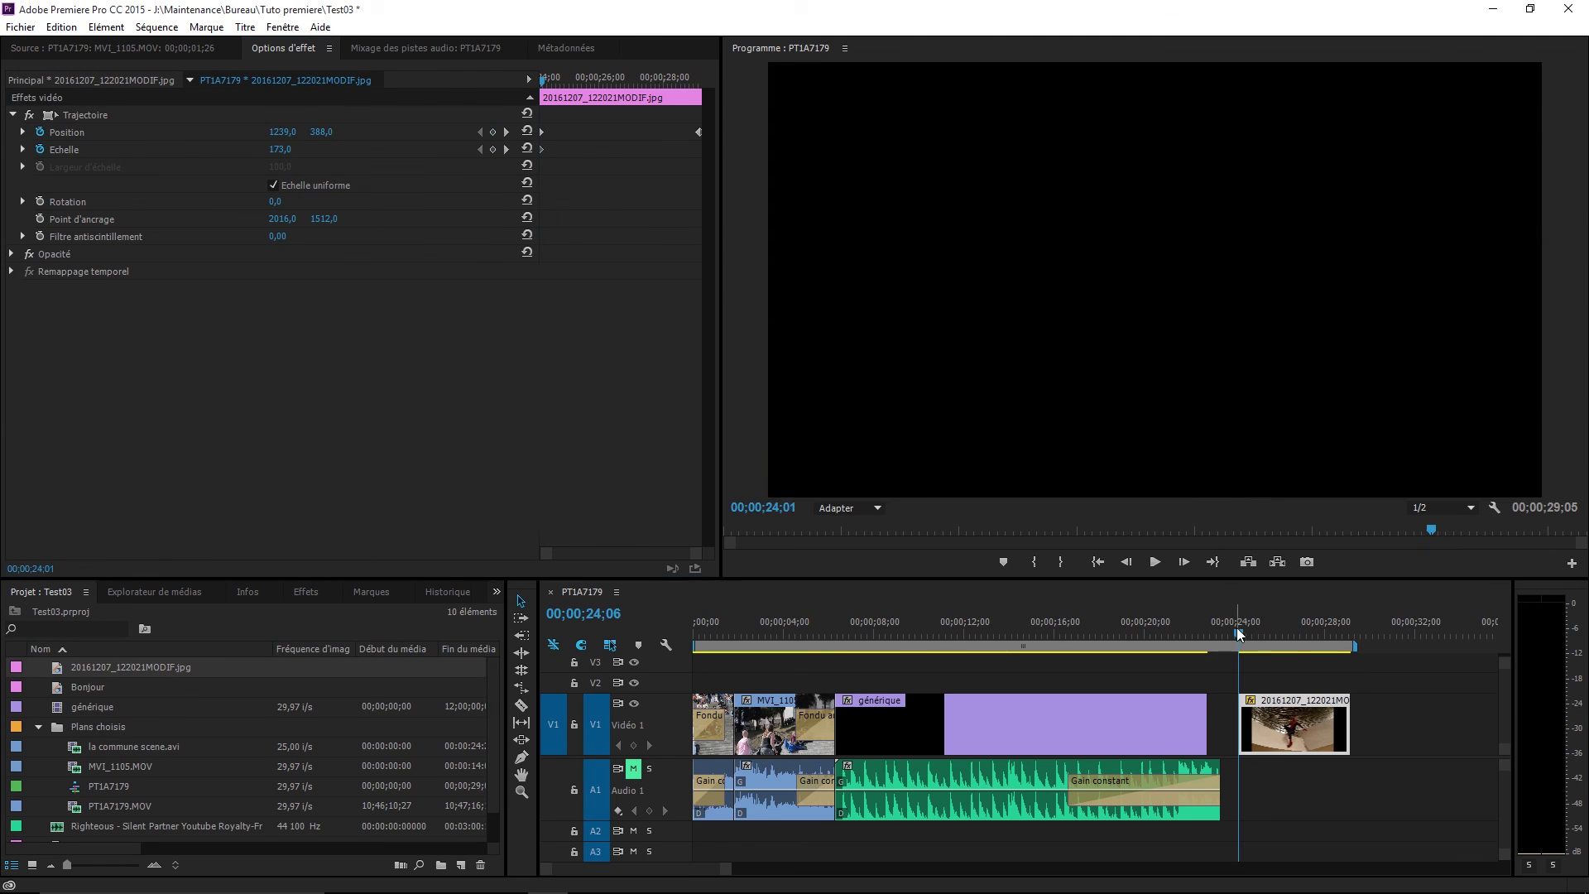
{"action": "left_click_drag", "start_coordinate": [1236, 631], "coordinate": [1353, 647]}
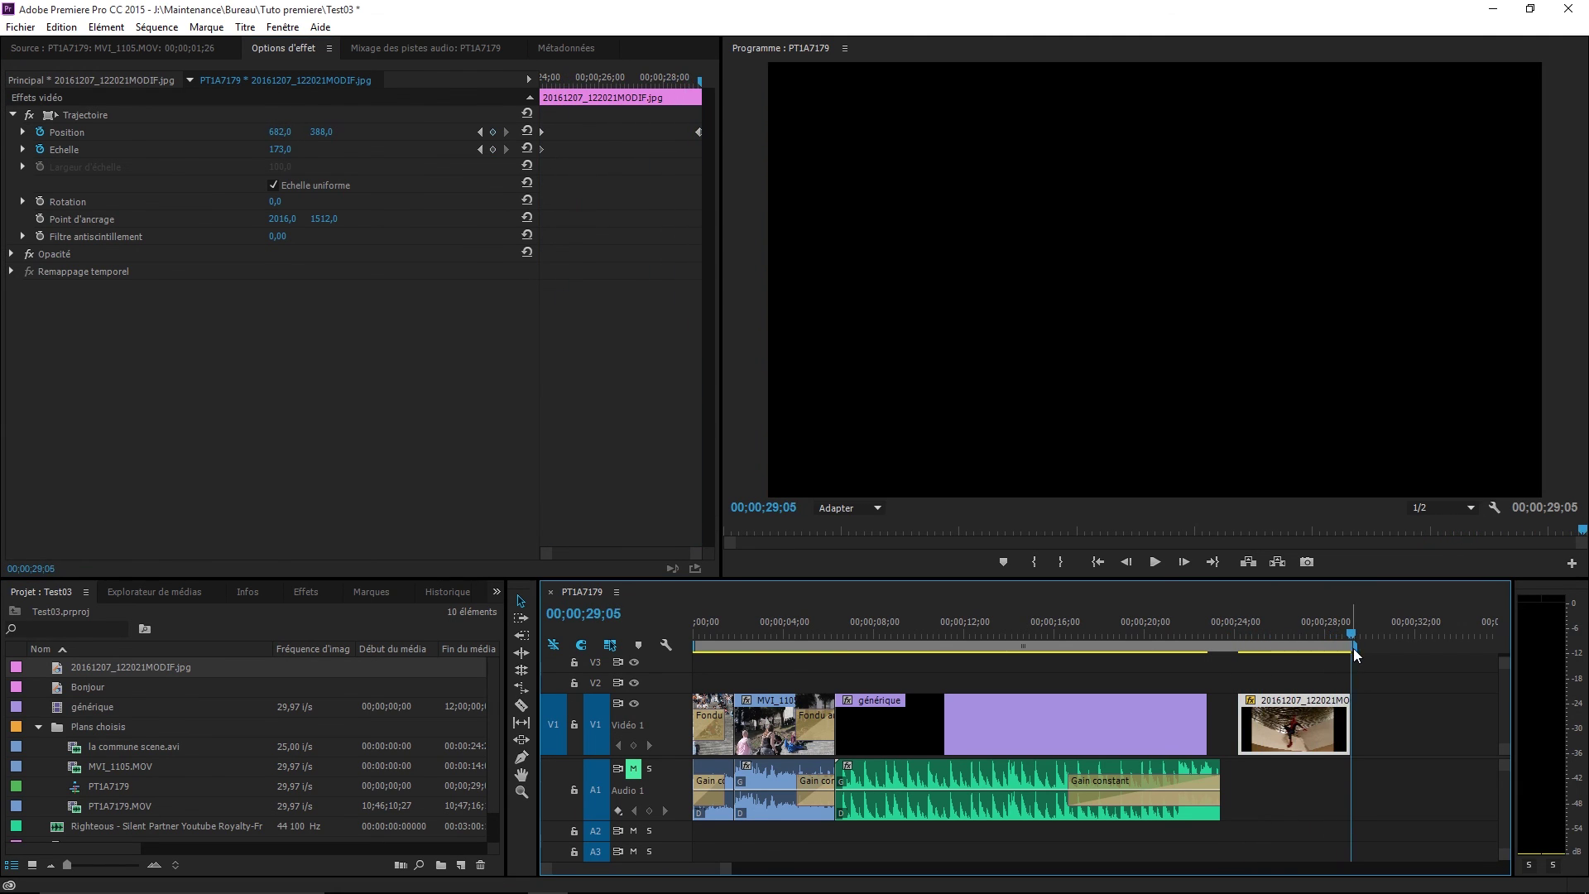
{"action": "key", "text": "Left"}
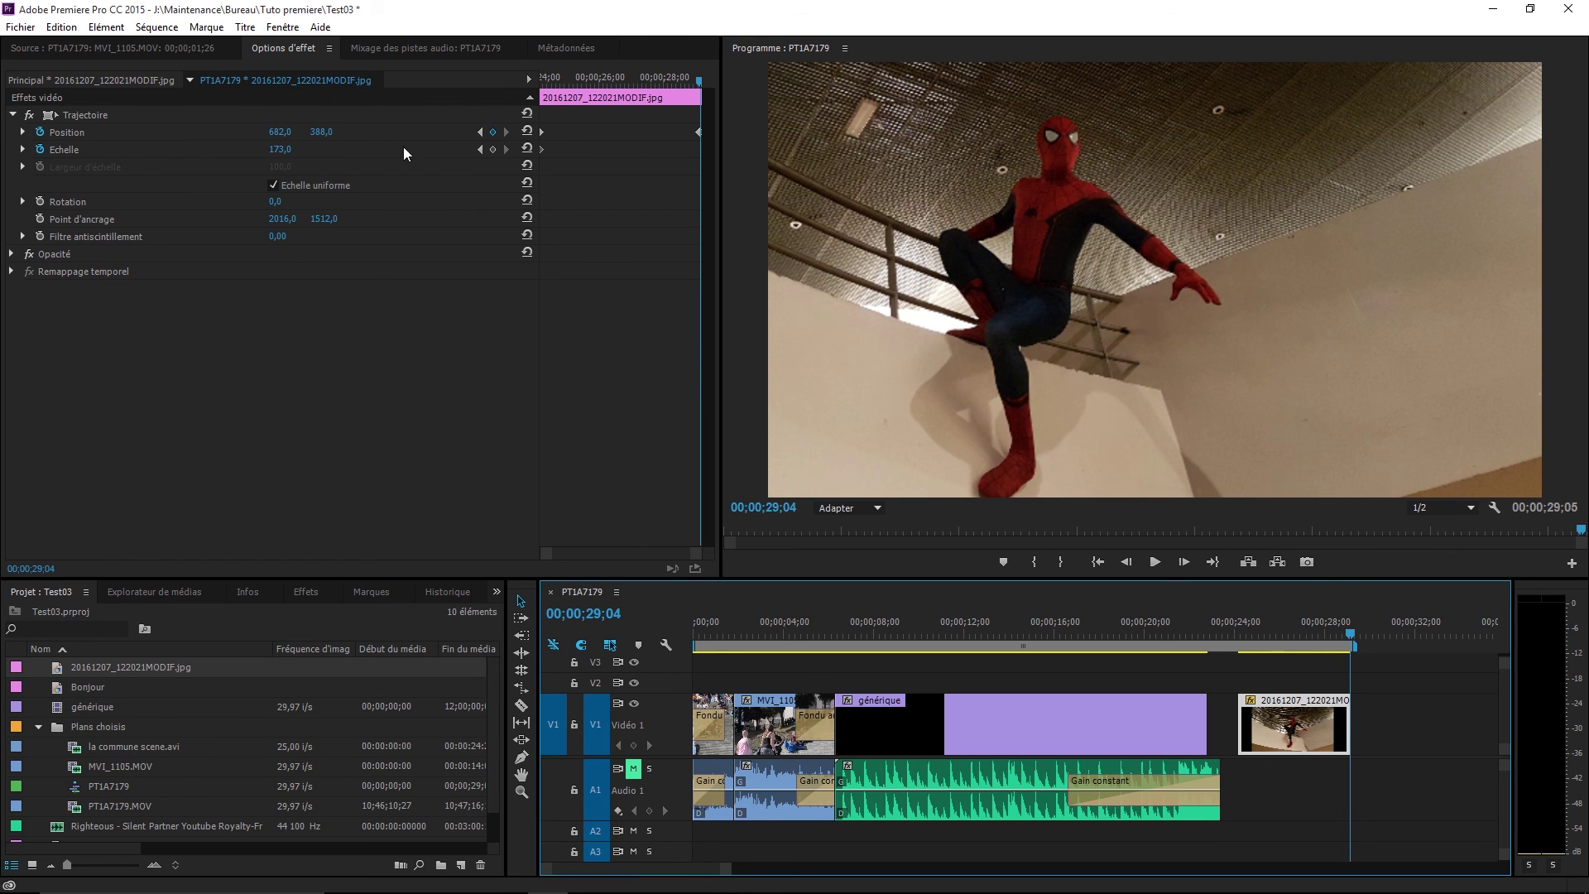
{"action": "left_click", "coordinate": [282, 154]}
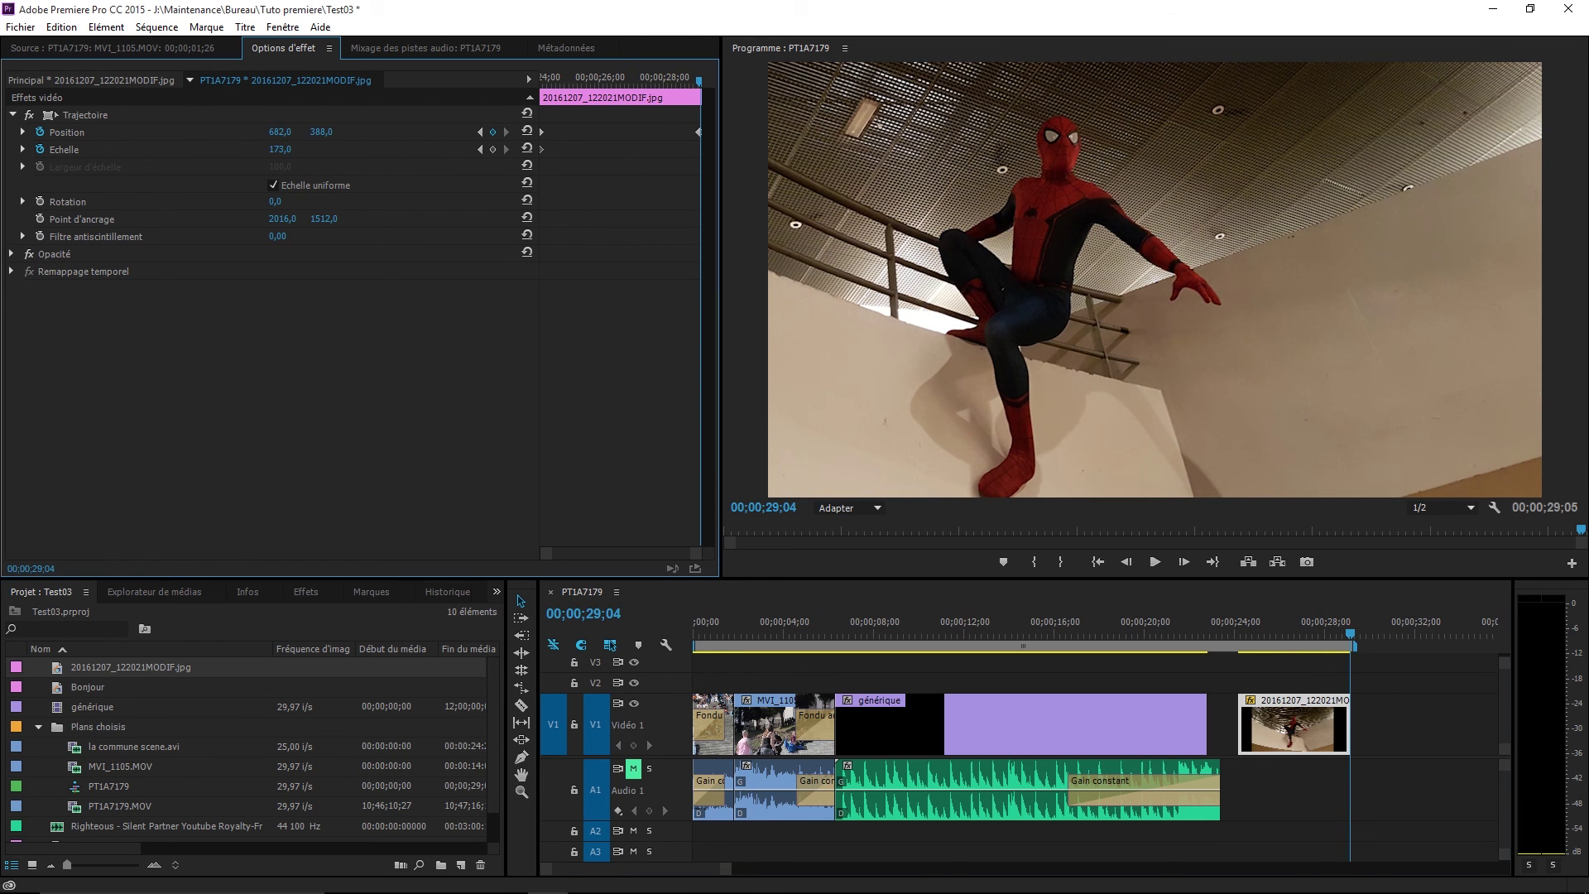
{"action": "left_click_drag", "start_coordinate": [282, 153], "coordinate": [313, 153]}
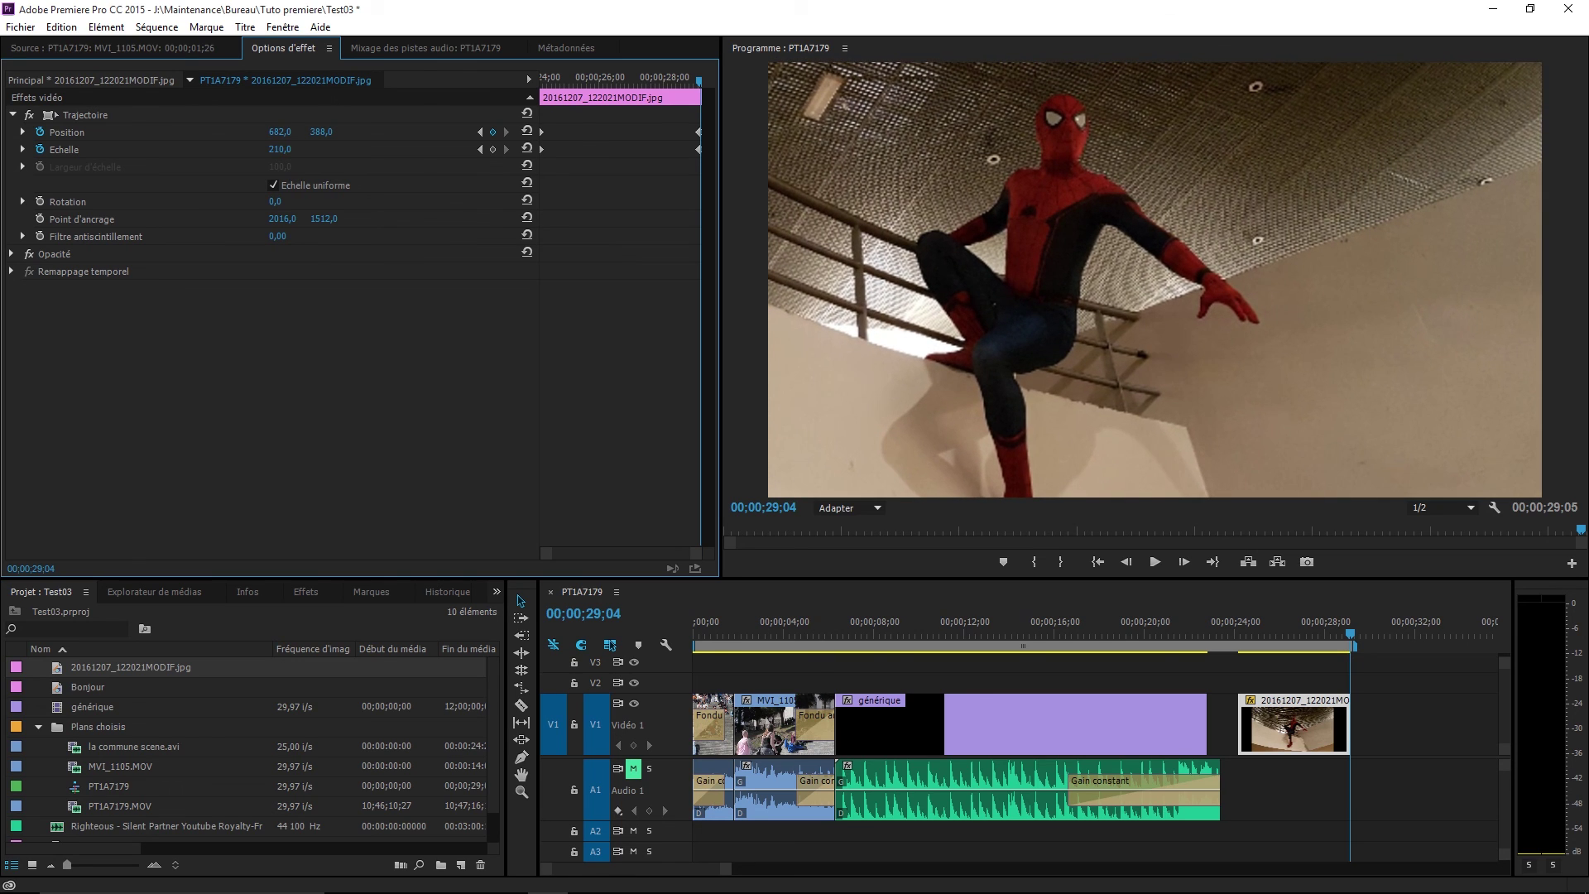
Deselect the image clip and play it from just before its start to check the combined pan and zoom.
{"action": "left_click", "coordinate": [1228, 672]}
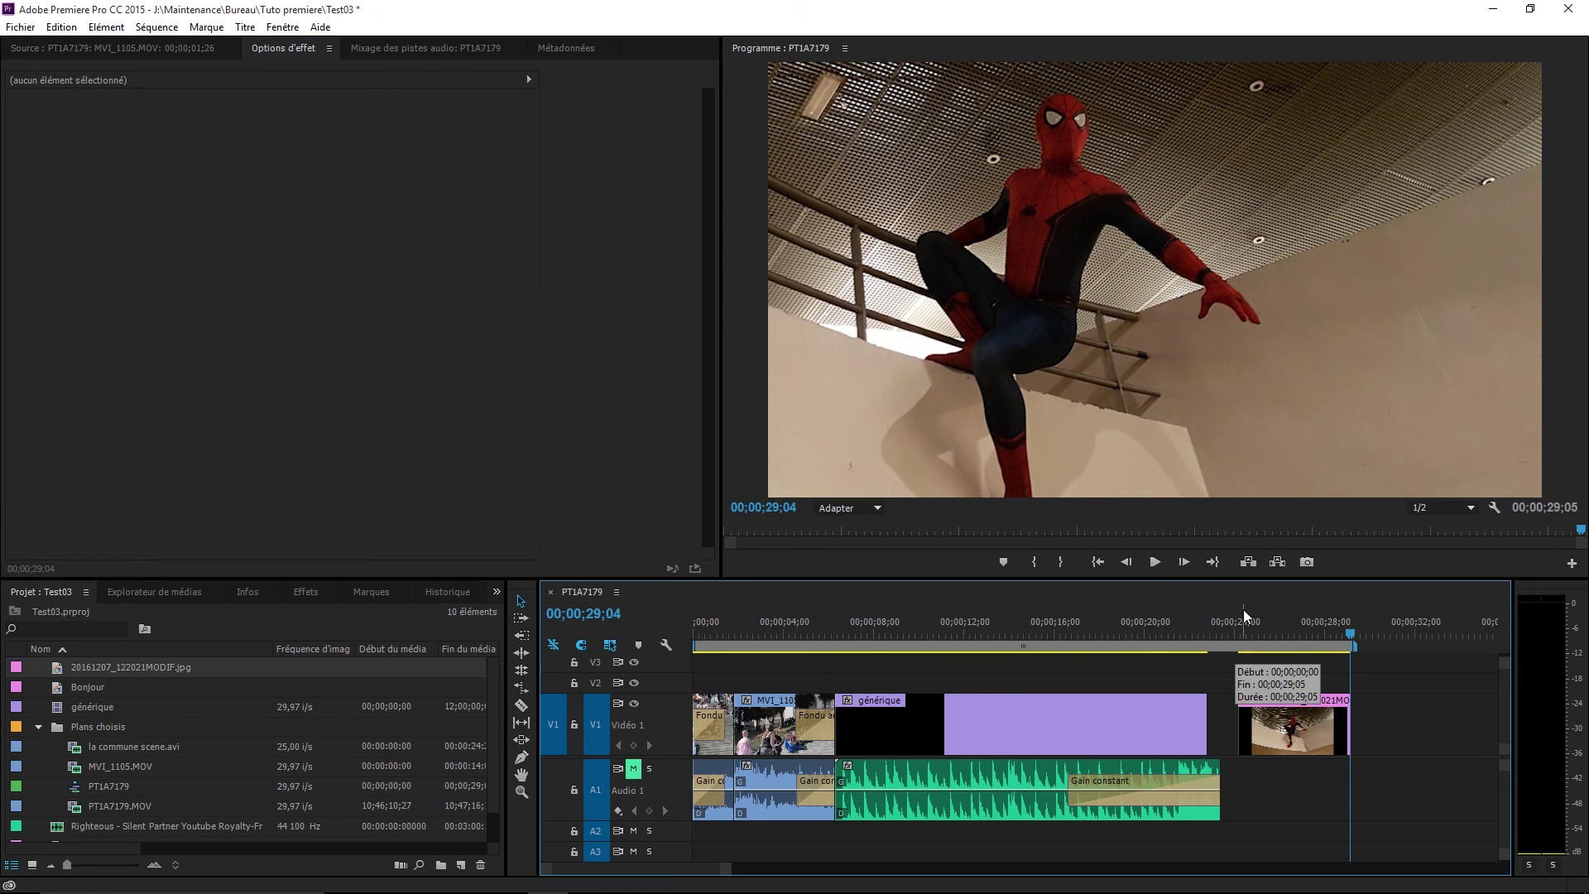
{"action": "left_click", "coordinate": [1241, 617]}
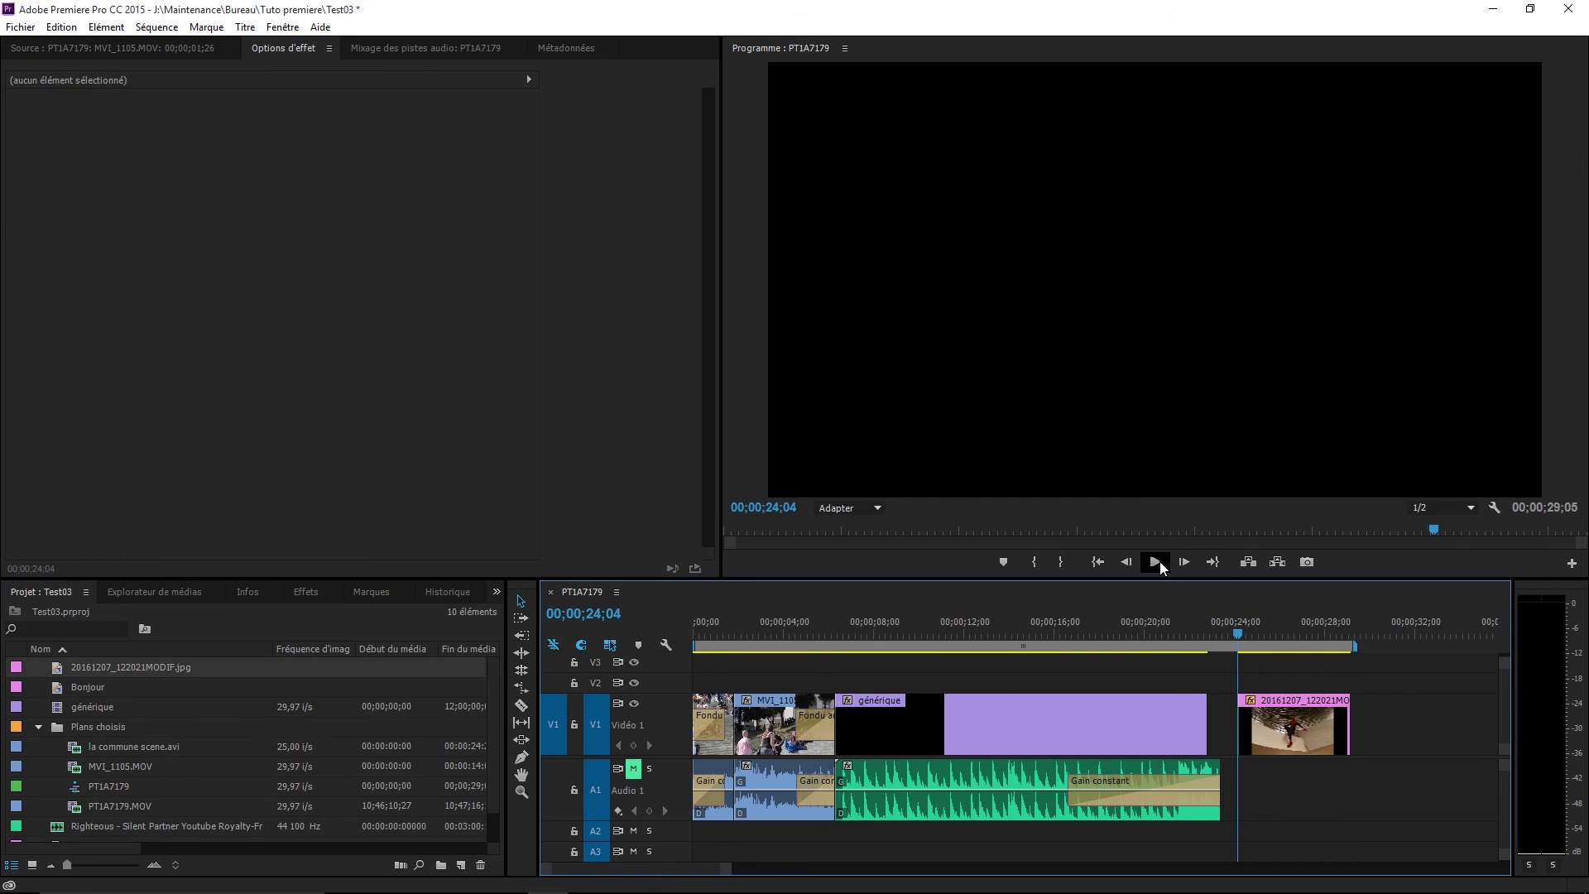
{"action": "left_click", "coordinate": [1155, 562]}
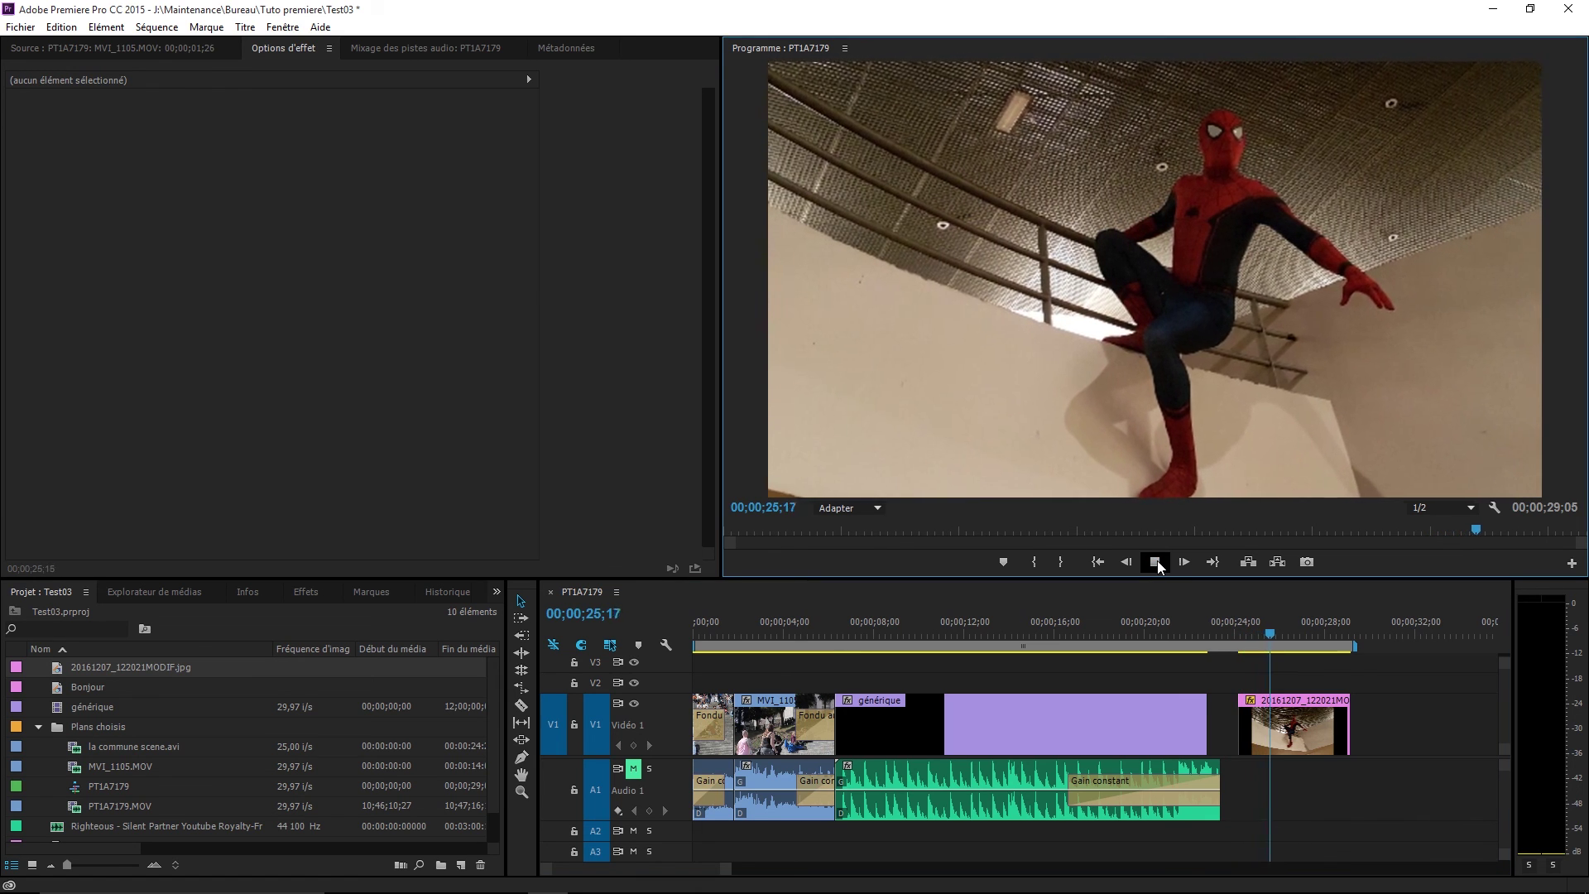